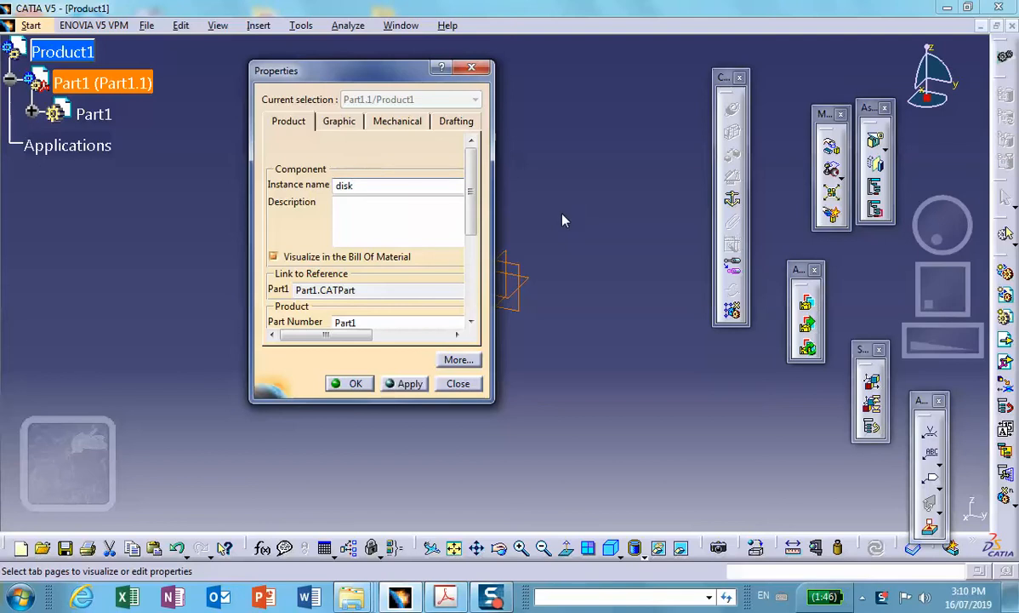
Set the new part's part number to disk and apply the properties.
{"action": "double_click", "coordinate": [368, 321]}
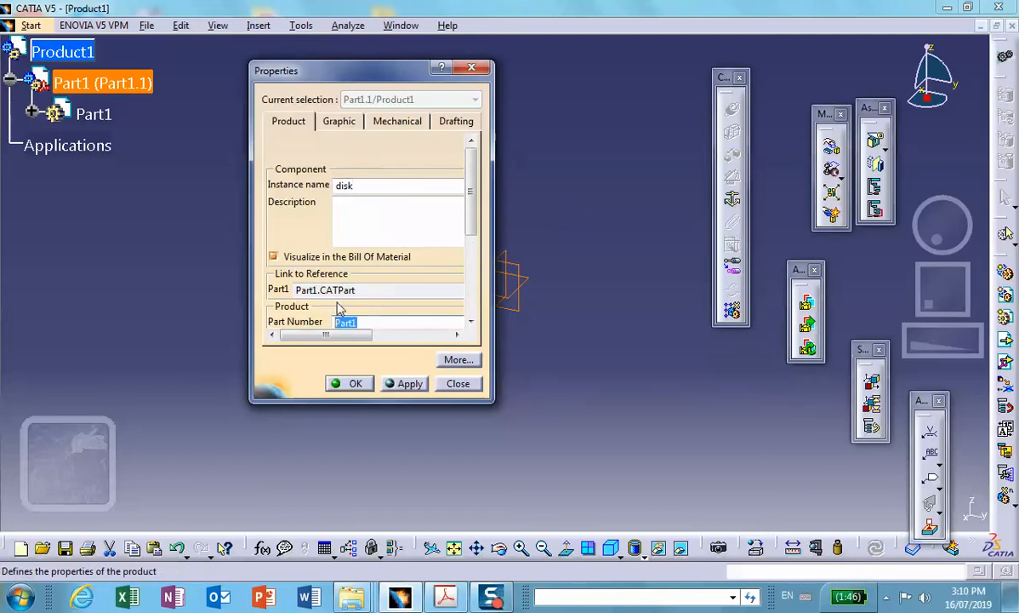
{"action": "type", "text": "disk"}
{"action": "left_click", "coordinate": [355, 383]}
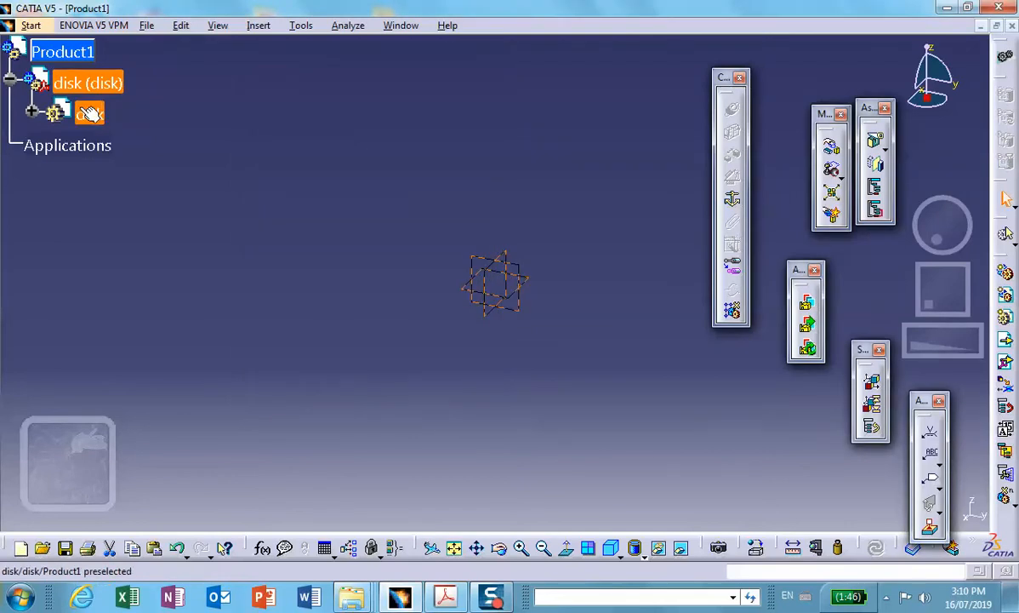
Start a sketch on the disk part's yz plane and draw a circle about 8.1 in in diameter centred on the origin.
{"action": "left_click", "coordinate": [88, 113]}
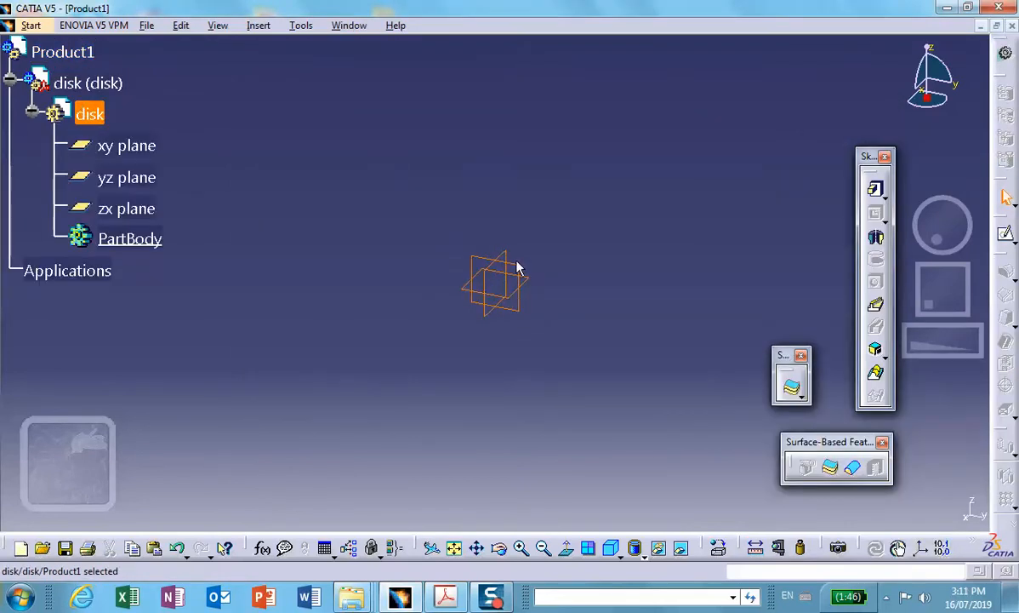
{"action": "left_click", "coordinate": [519, 269]}
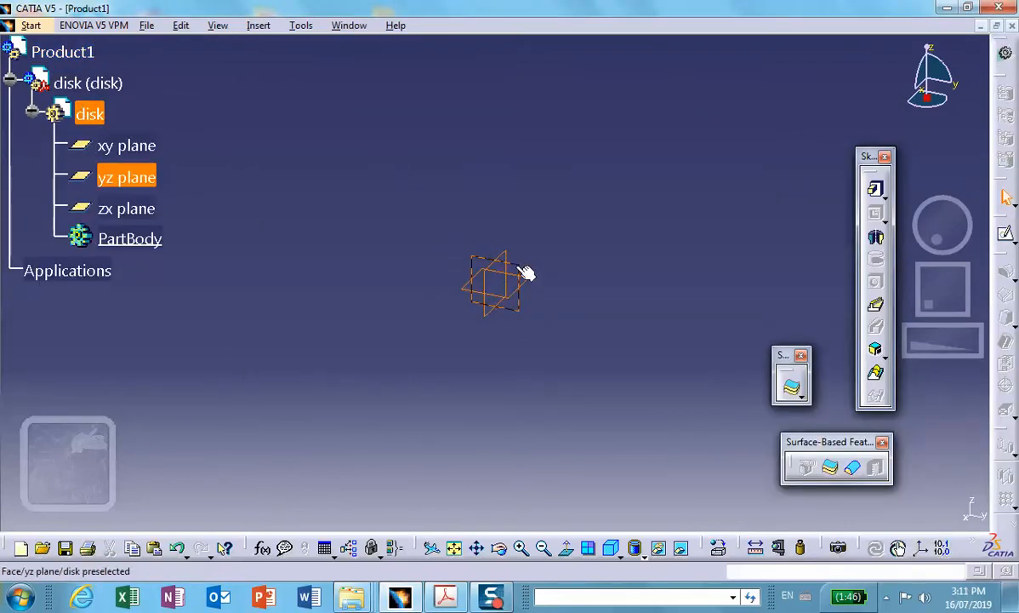
{"action": "left_click", "coordinate": [1006, 233]}
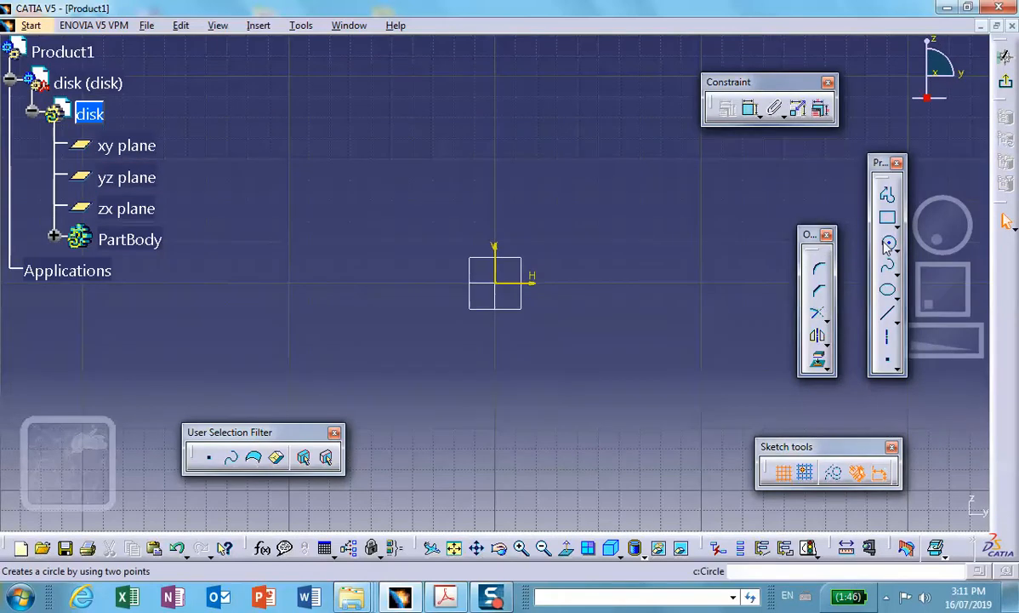
{"action": "left_click", "coordinate": [887, 244]}
{"action": "left_click", "coordinate": [496, 279]}
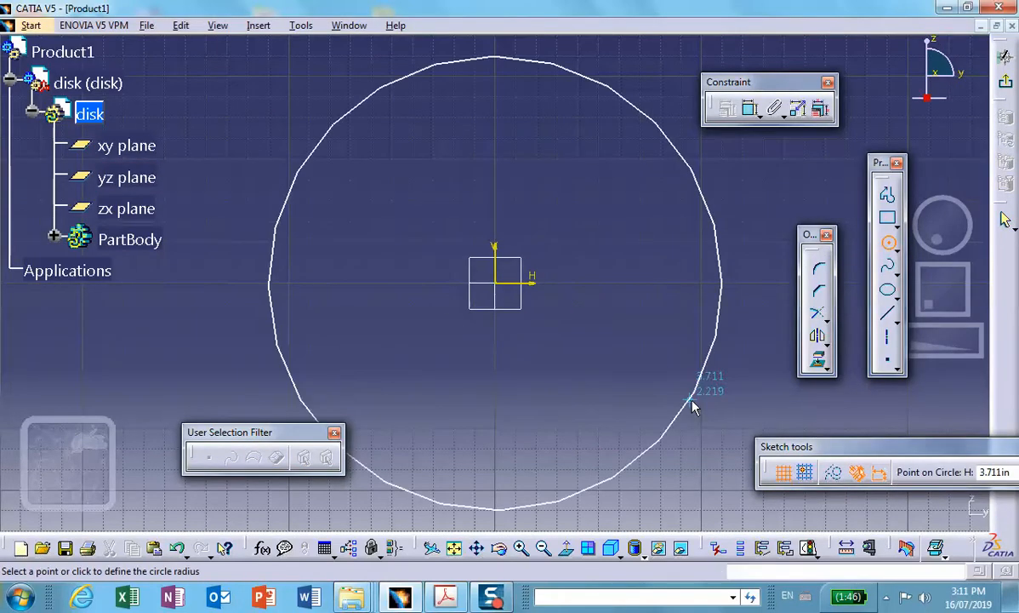
{"action": "left_click", "coordinate": [680, 393]}
Add a diameter dimension to the circle and set it to 12 in.
{"action": "left_click", "coordinate": [751, 109]}
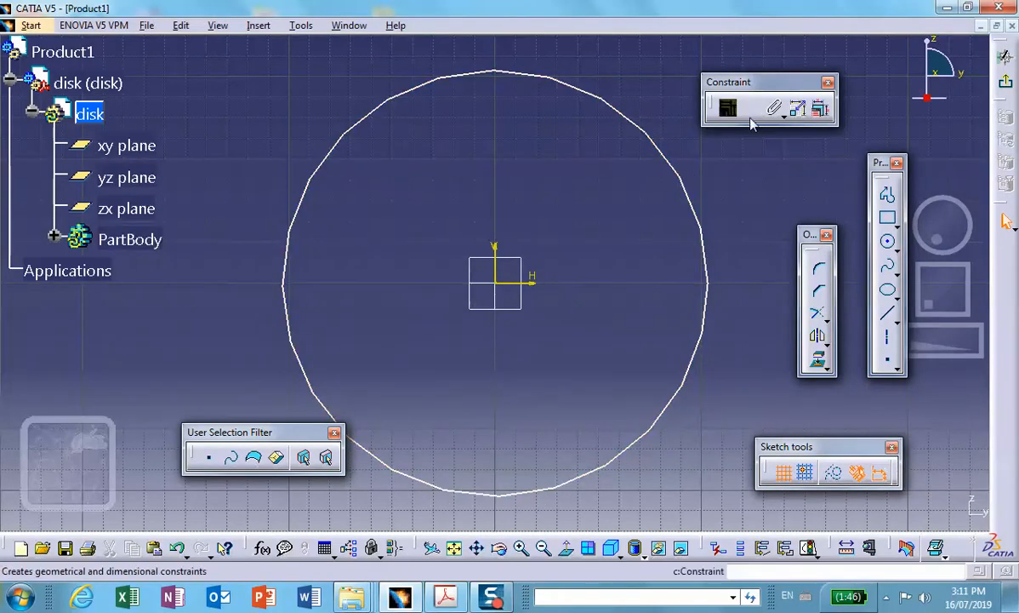
{"action": "left_click", "coordinate": [685, 182]}
{"action": "left_click", "coordinate": [723, 177]}
{"action": "double_click", "coordinate": [720, 168]}
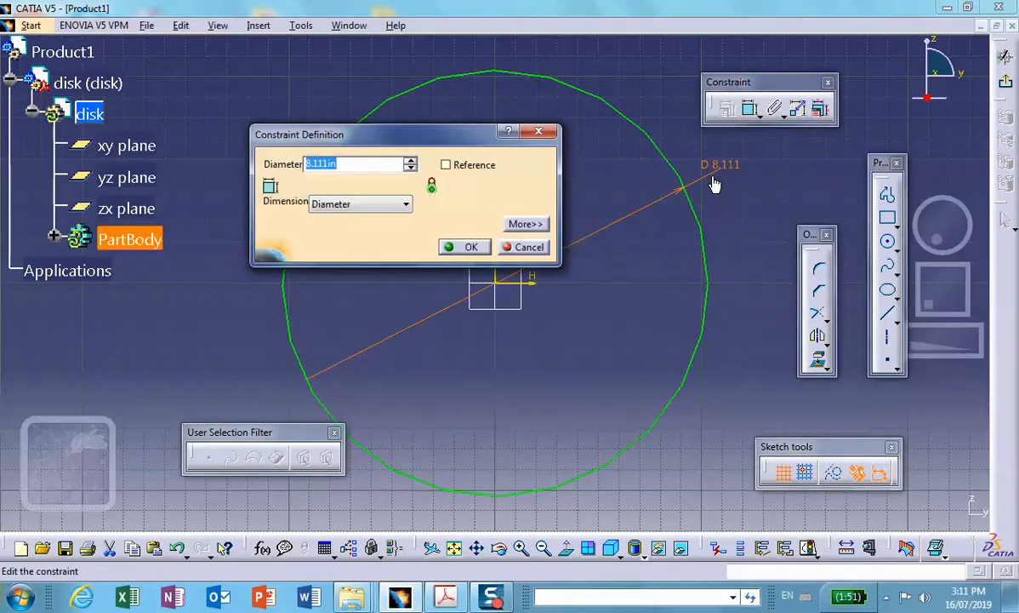
{"action": "type", "text": "12"}
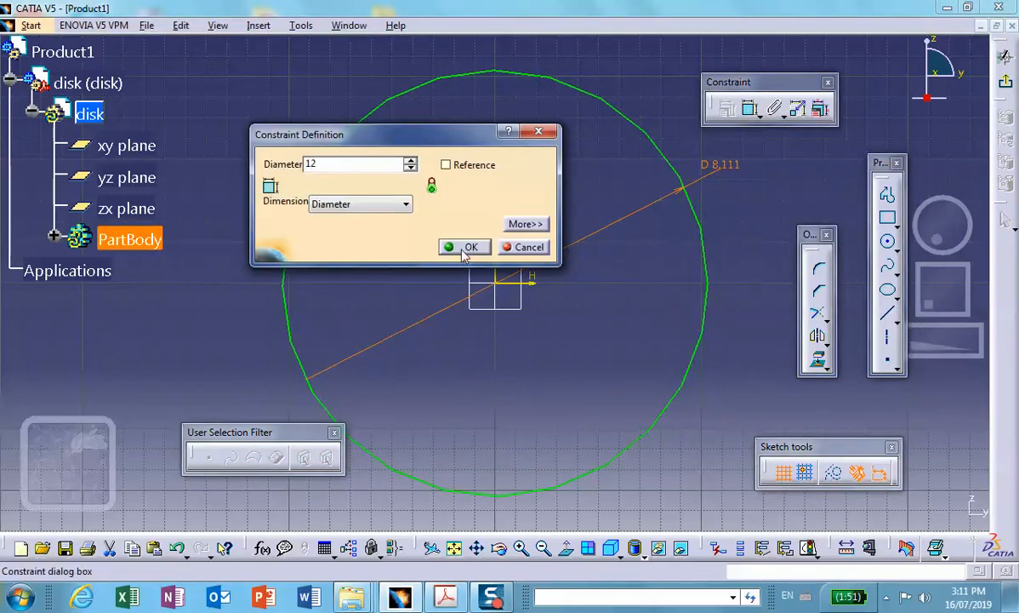
{"action": "left_click", "coordinate": [466, 248]}
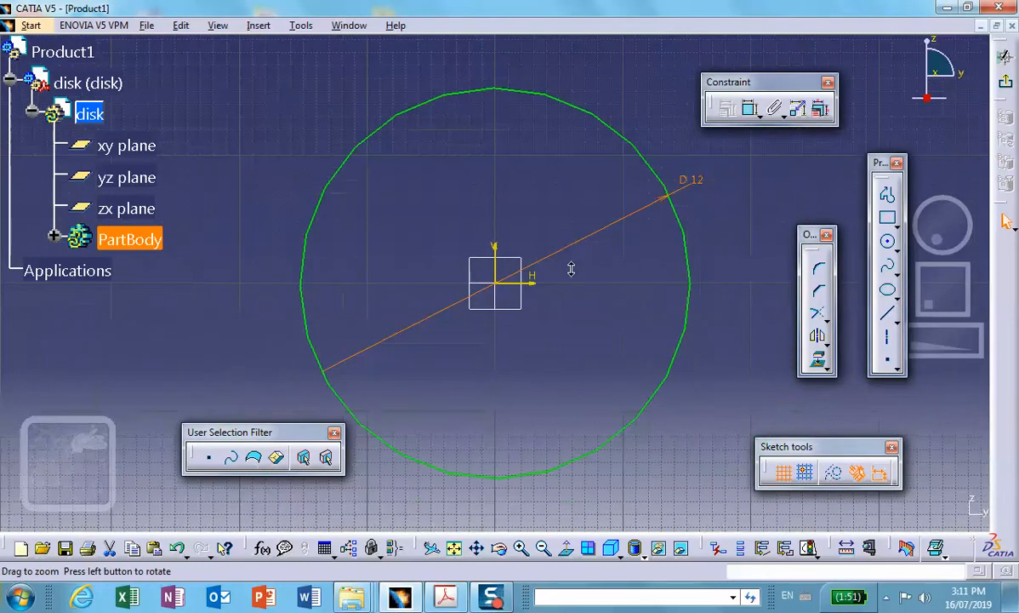
{"action": "left_click", "coordinate": [780, 193]}
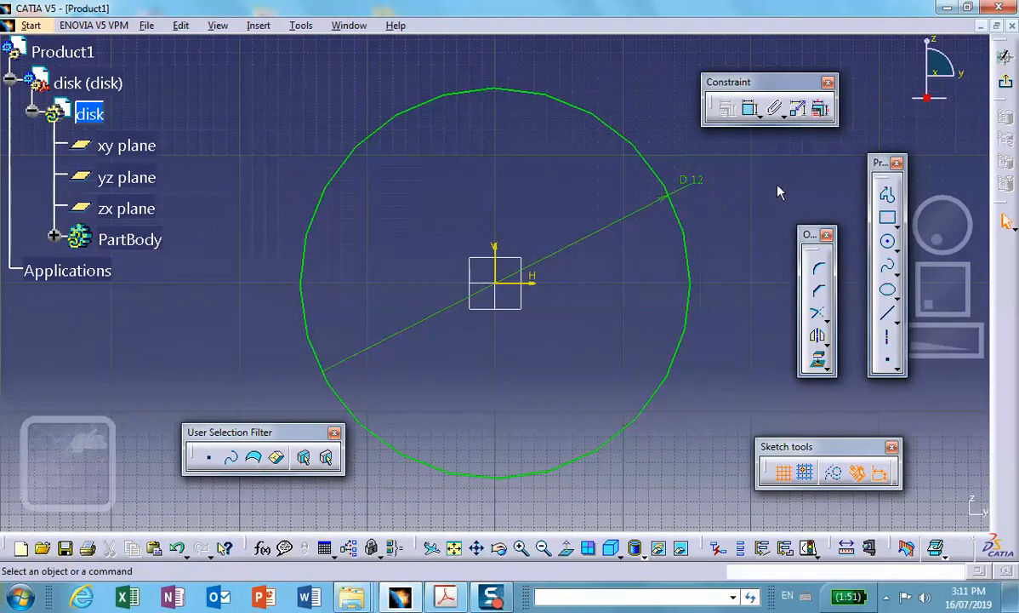
Draw three circles inside the large one: about 3.4 in diameter at the origin, 2.6 in above and 2.1 in below on the vertical axis.
{"action": "left_click", "coordinate": [889, 243]}
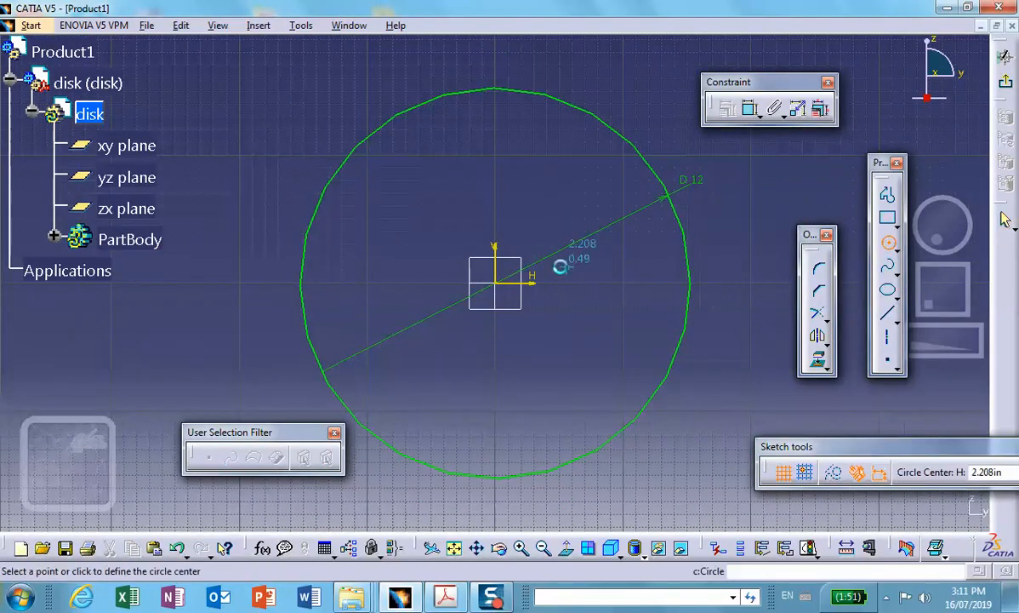
{"action": "left_click", "coordinate": [505, 291]}
{"action": "left_click", "coordinate": [534, 324]}
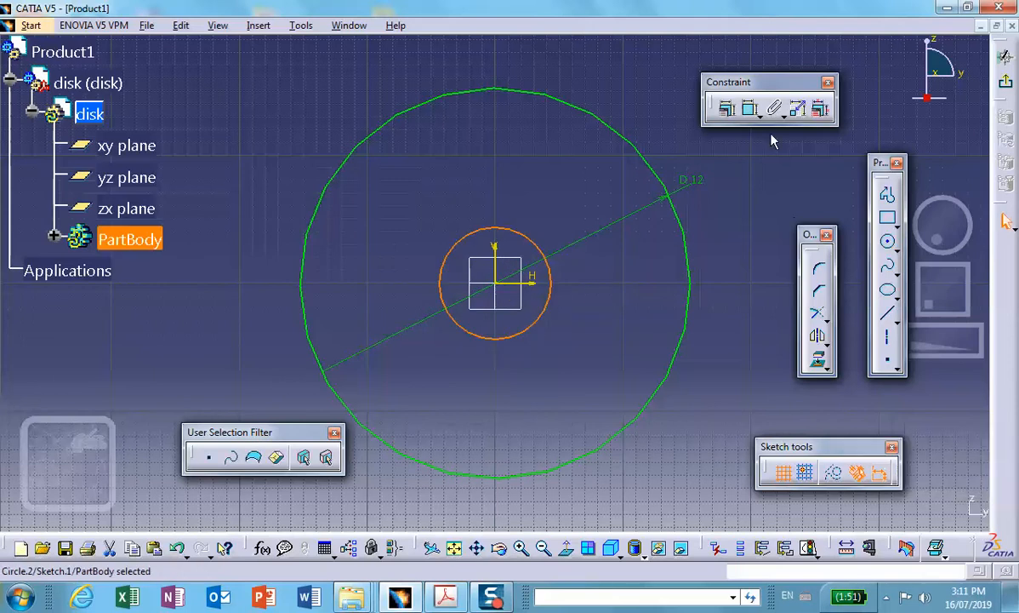
{"action": "left_click", "coordinate": [889, 242]}
{"action": "left_click", "coordinate": [494, 161]}
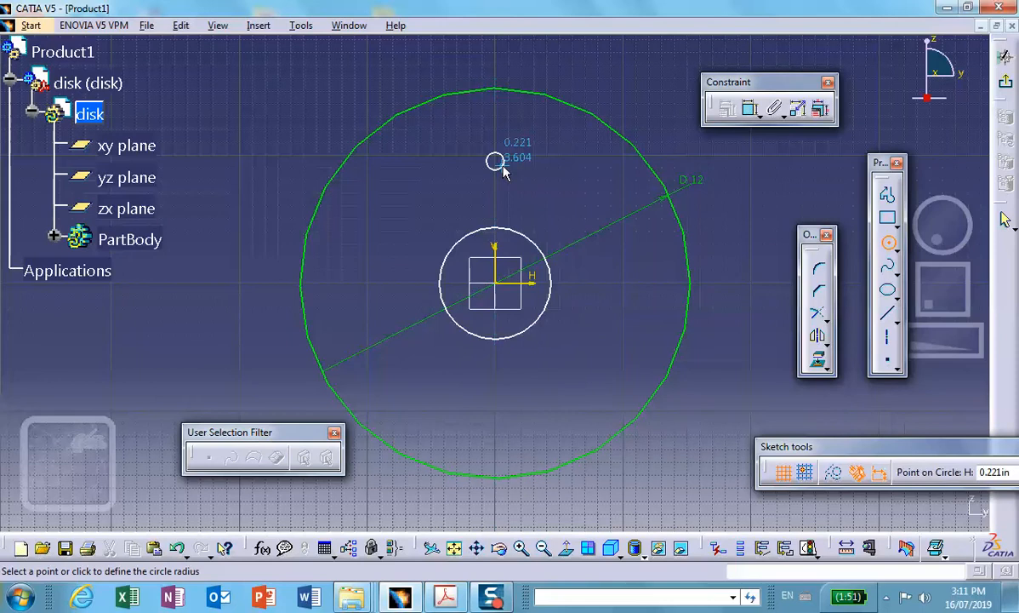
{"action": "left_click", "coordinate": [536, 163]}
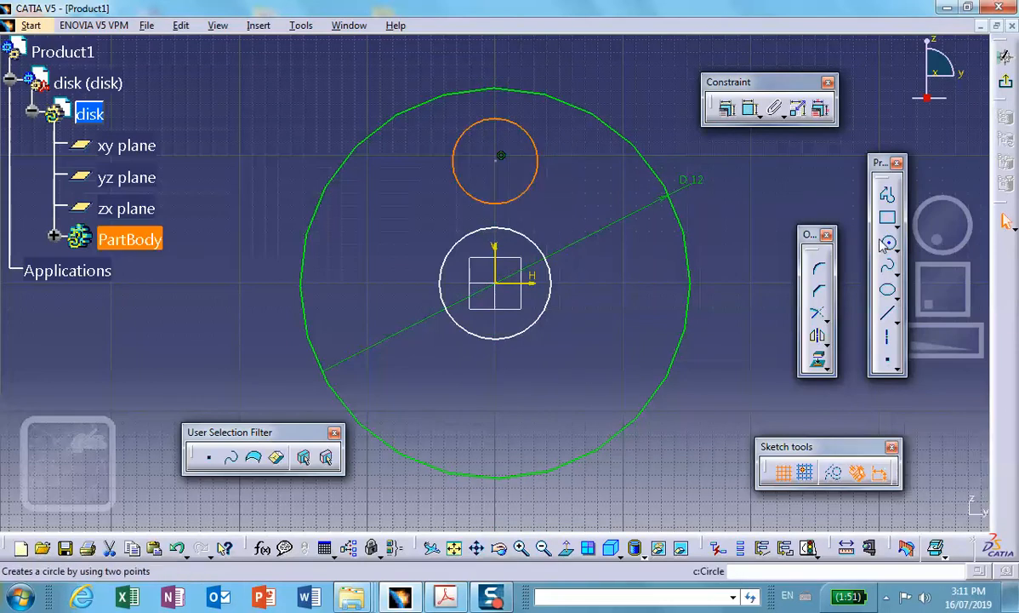
{"action": "left_click", "coordinate": [889, 244]}
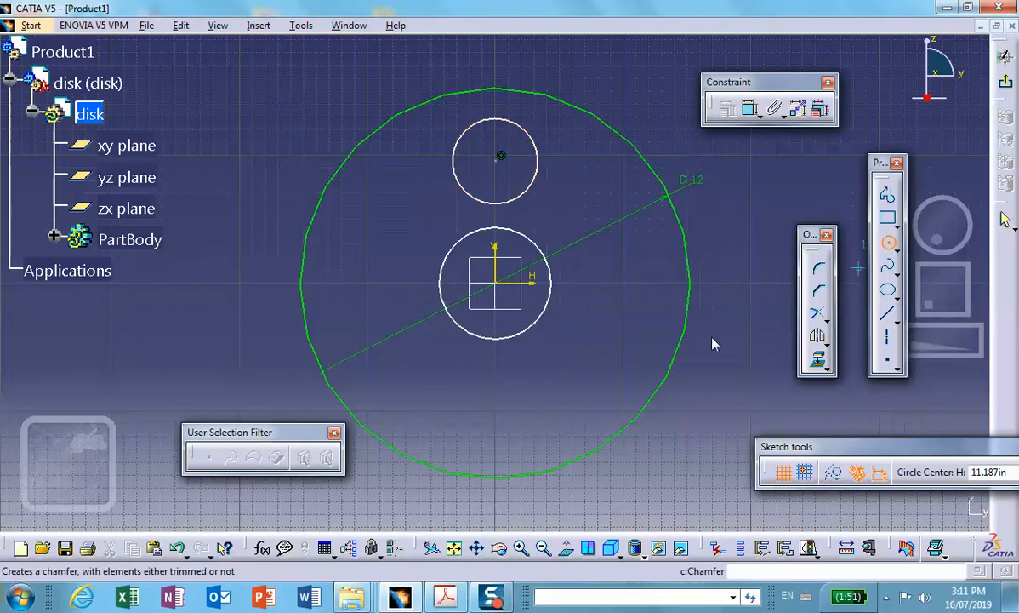
{"action": "left_click", "coordinate": [497, 396]}
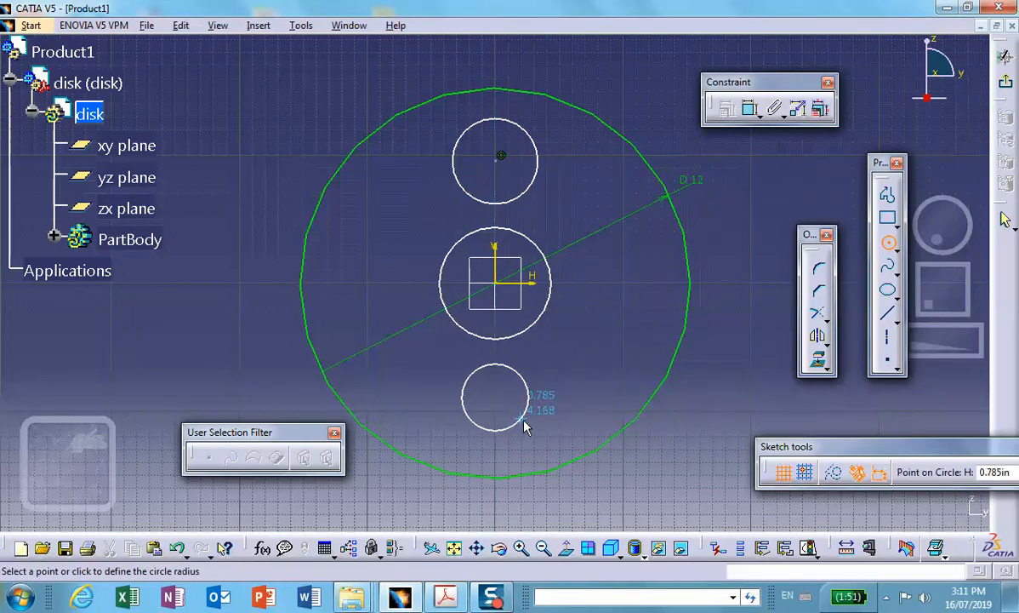
{"action": "left_click", "coordinate": [528, 398]}
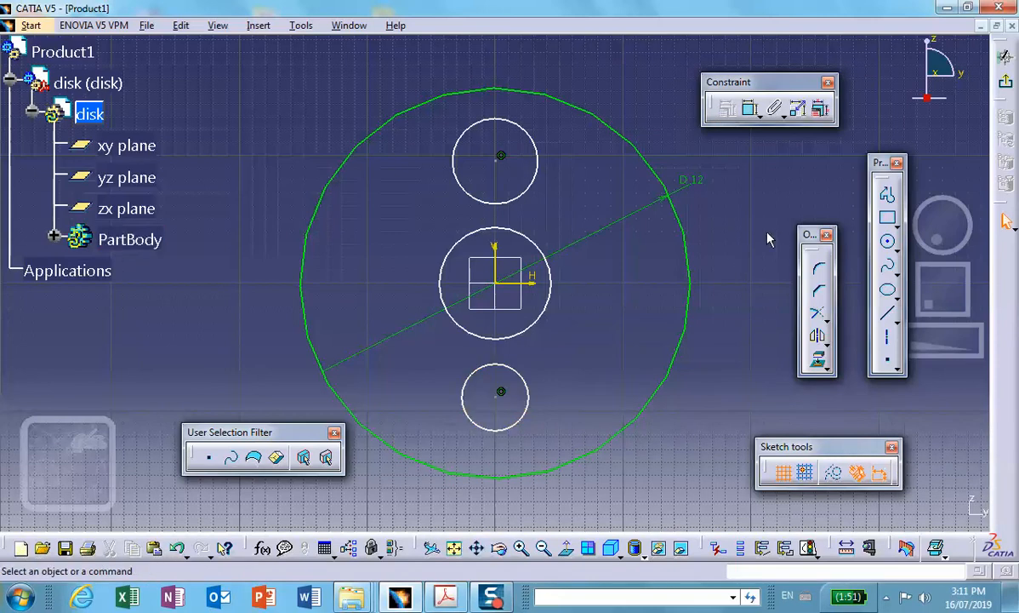
Dimension the upper small circle's diameter and set it to 2 in.
{"action": "left_click", "coordinate": [749, 108]}
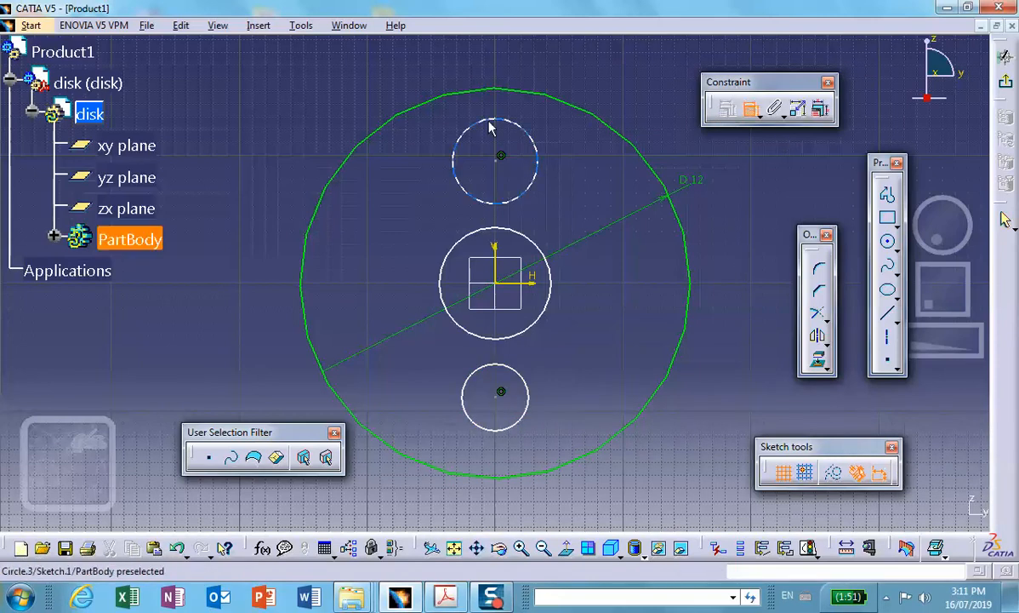
{"action": "left_click", "coordinate": [536, 137]}
{"action": "left_click", "coordinate": [611, 92]}
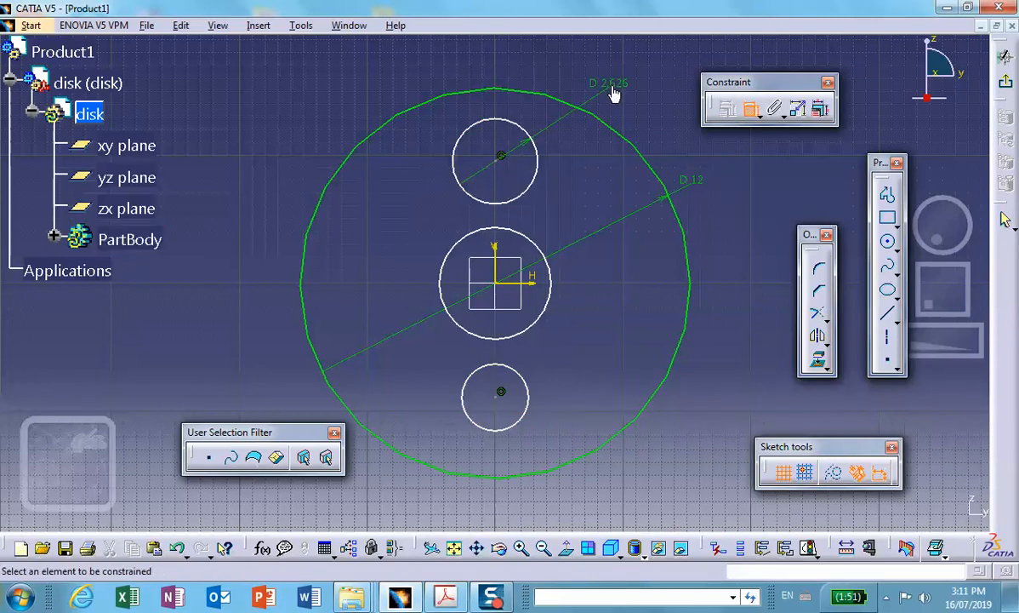
{"action": "double_click", "coordinate": [612, 89]}
{"action": "type", "text": "2"}
{"action": "left_click", "coordinate": [479, 253]}
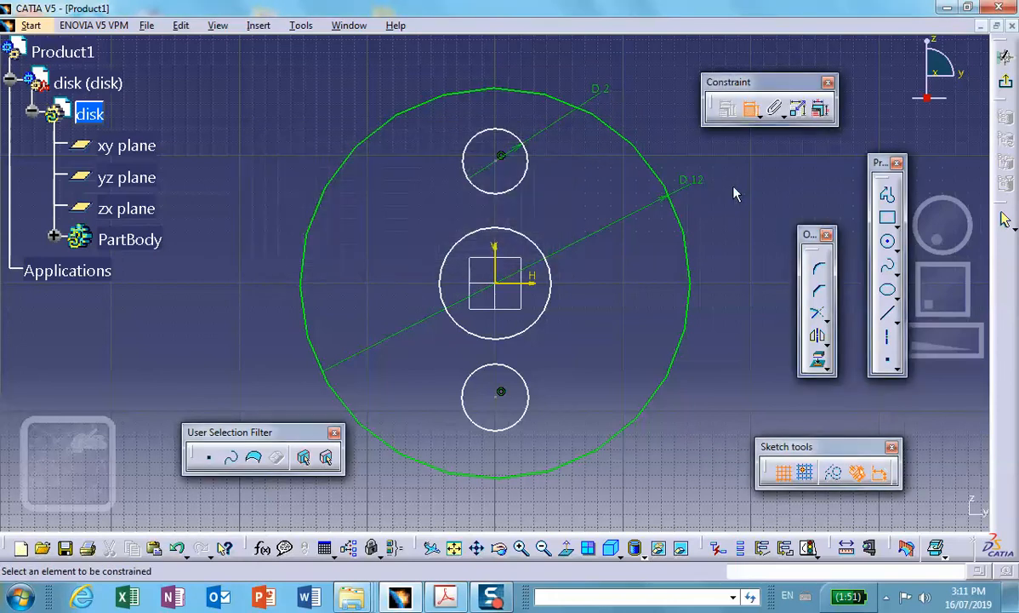
{"action": "double_click", "coordinate": [696, 183]}
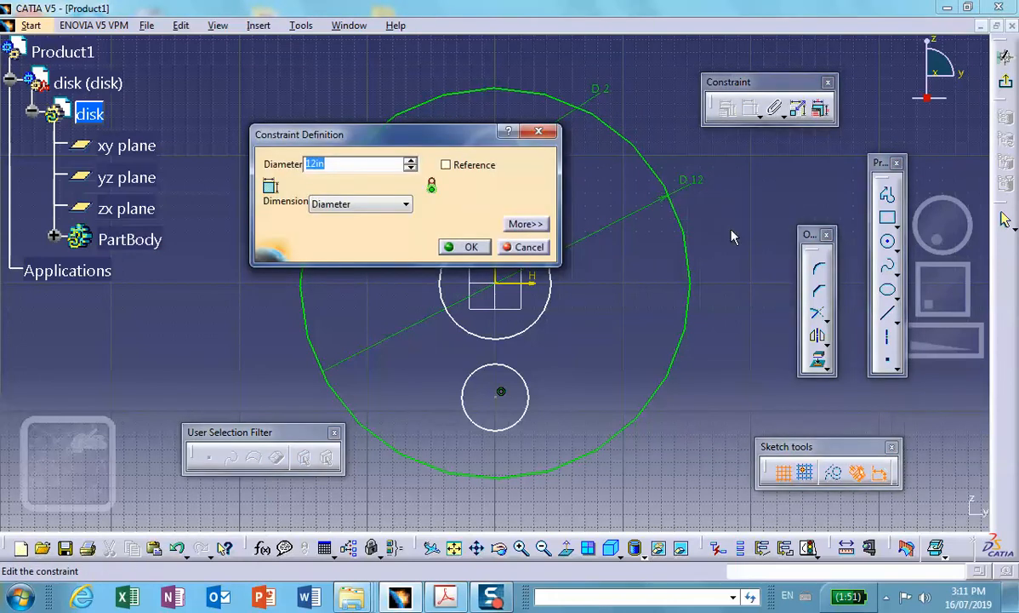
{"action": "left_click", "coordinate": [471, 247]}
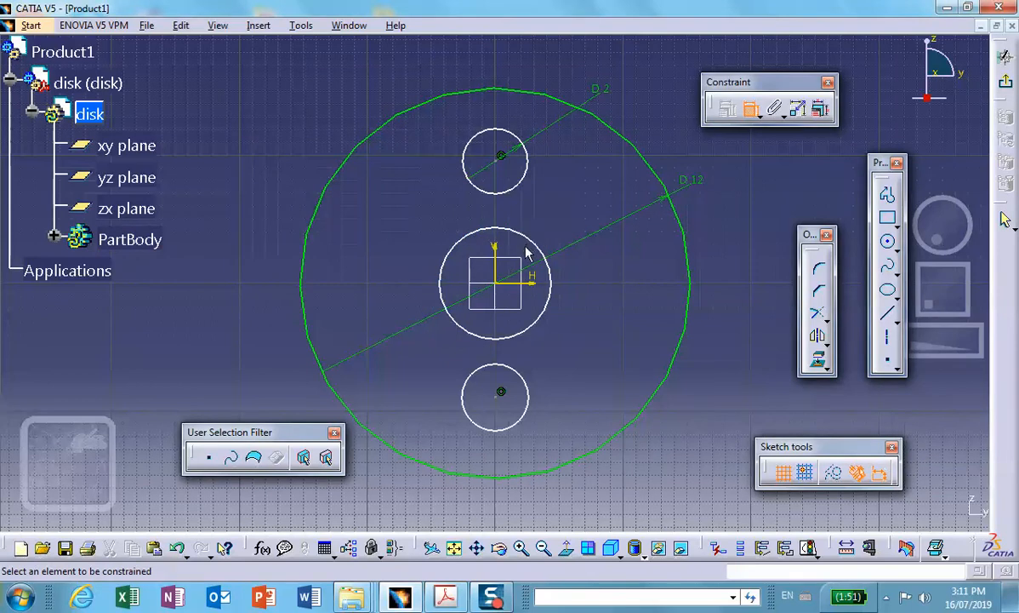
Dimension the diameter of the small circle at the origin and set it to 2 in.
{"action": "left_click", "coordinate": [545, 238]}
{"action": "left_click", "coordinate": [569, 210]}
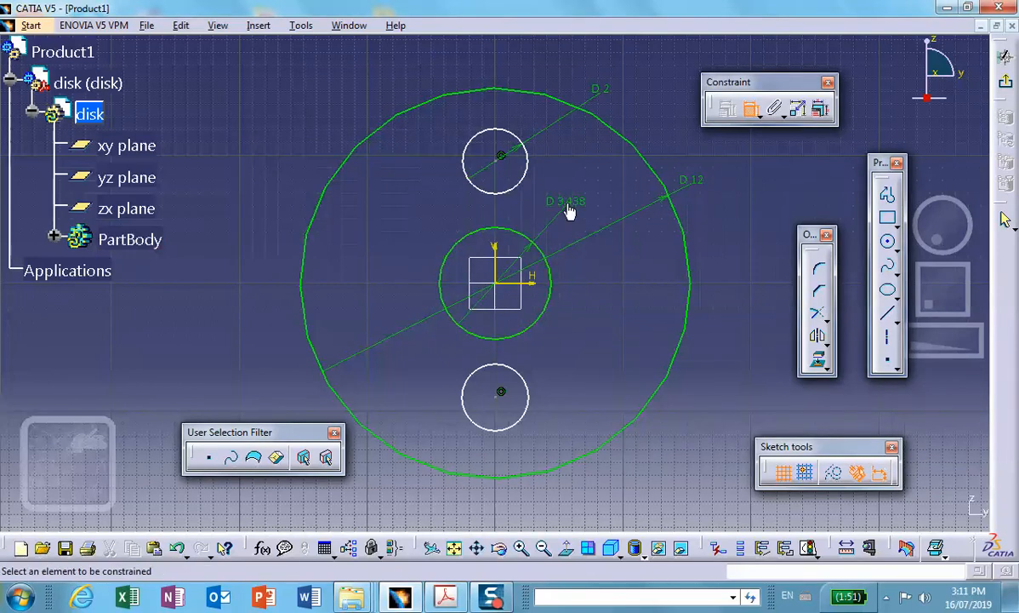
{"action": "double_click", "coordinate": [569, 210]}
{"action": "type", "text": "2in"}
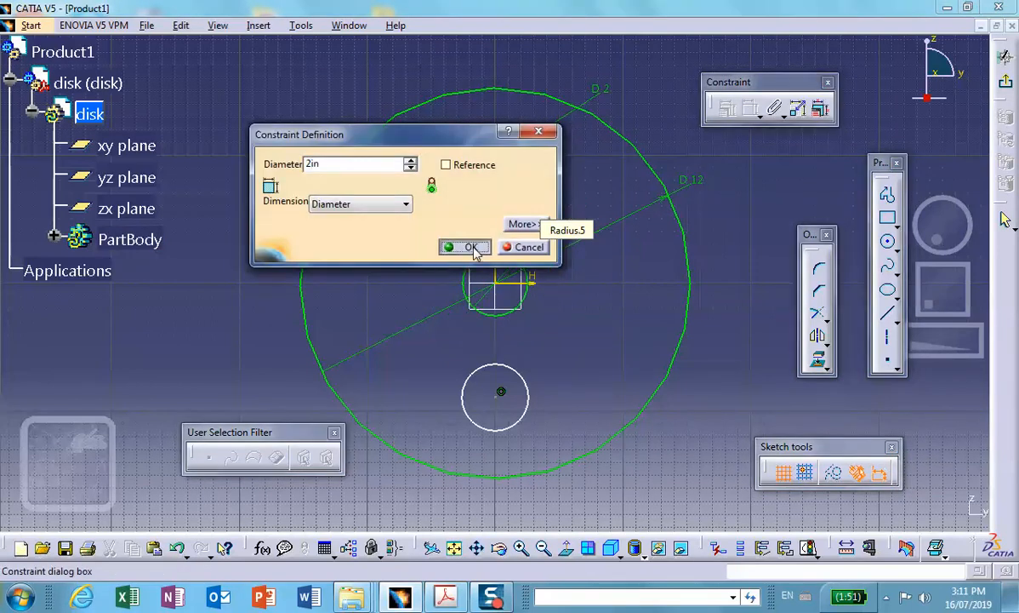
{"action": "left_click", "coordinate": [470, 246]}
Dimension the lower small circle's diameter and set it to 2 in.
{"action": "left_click", "coordinate": [533, 386]}
{"action": "left_click", "coordinate": [573, 347]}
{"action": "double_click", "coordinate": [571, 338]}
{"action": "type", "text": "2"}
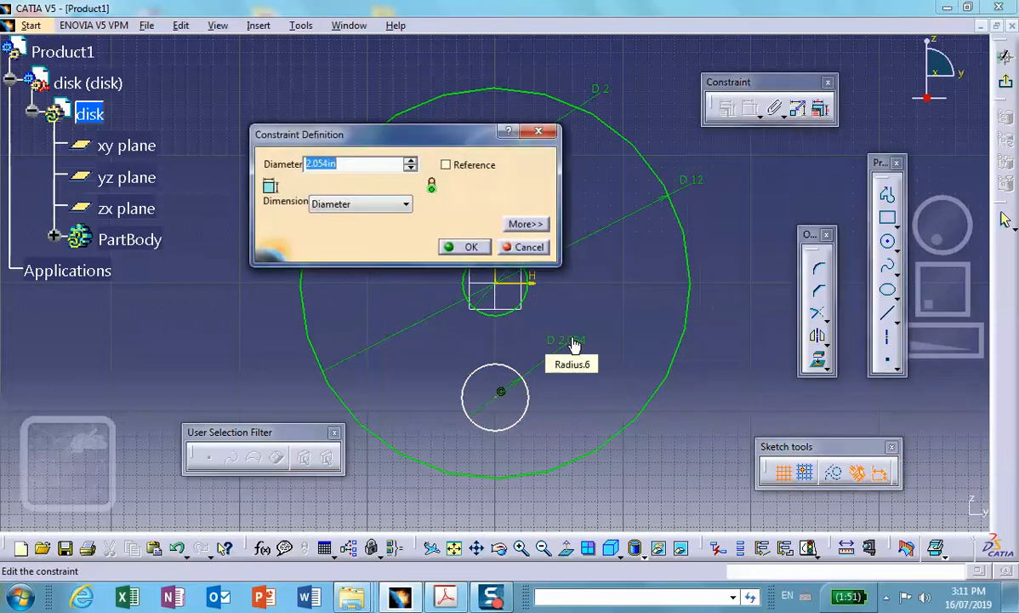
{"action": "key", "text": "Return"}
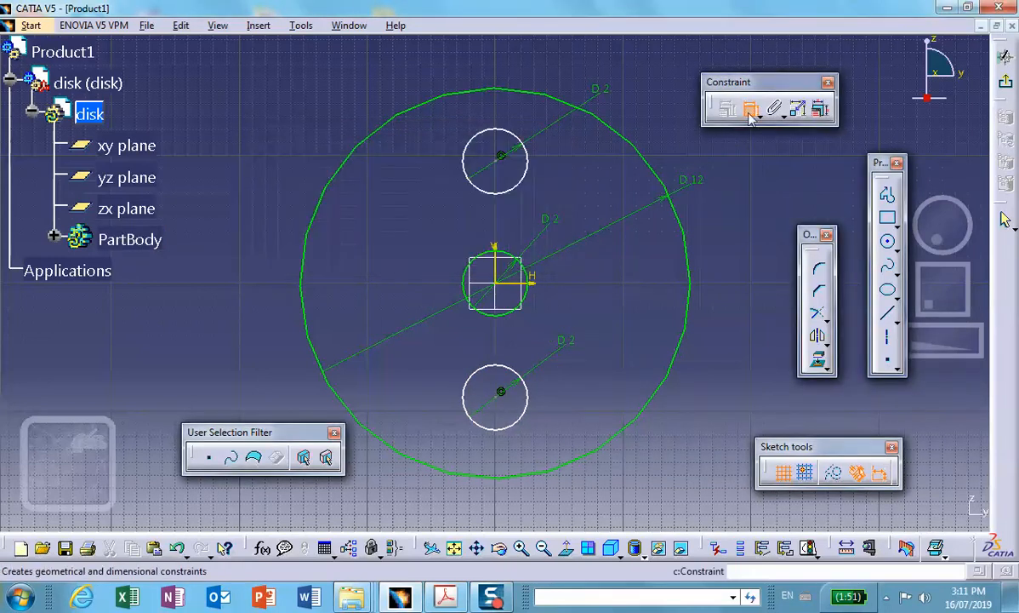
Dimension the distance from the upper circle's centre to the horizontal axis and set it to 6 in.
{"action": "left_click", "coordinate": [501, 159]}
{"action": "left_click", "coordinate": [527, 280]}
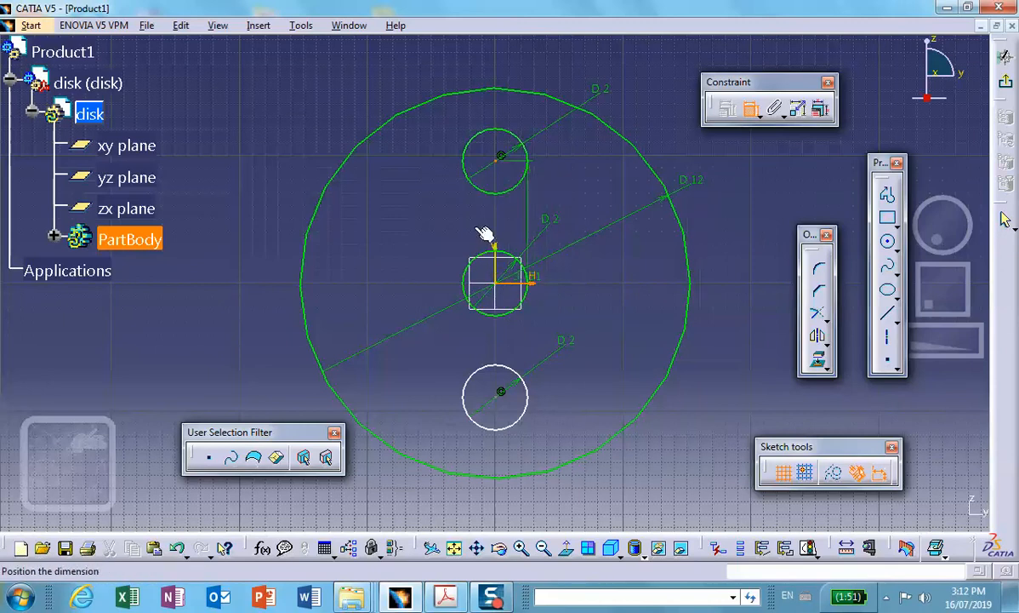
{"action": "left_click", "coordinate": [437, 228]}
{"action": "double_click", "coordinate": [437, 225]}
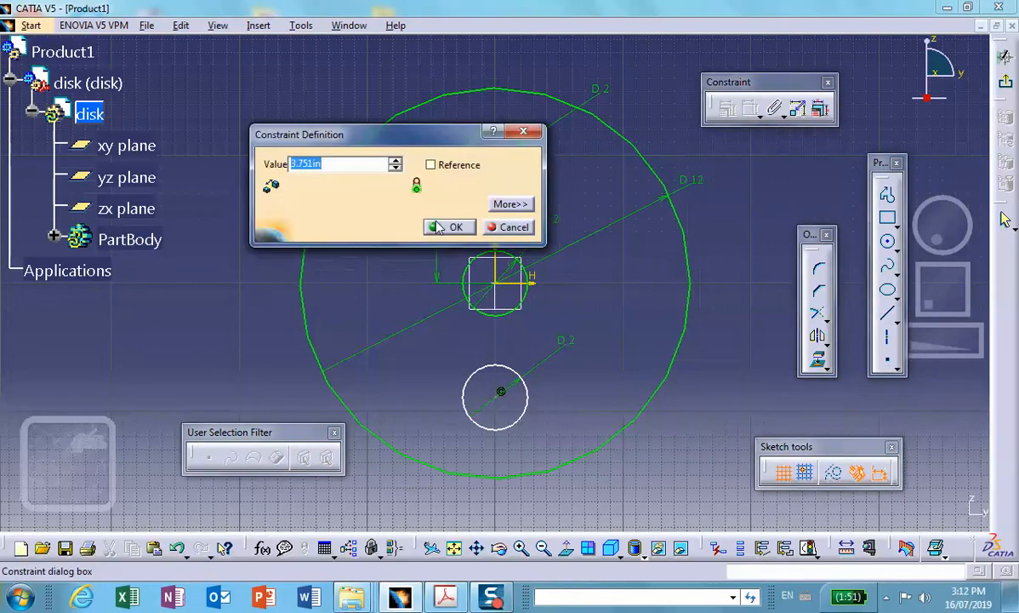
{"action": "type", "text": "6in"}
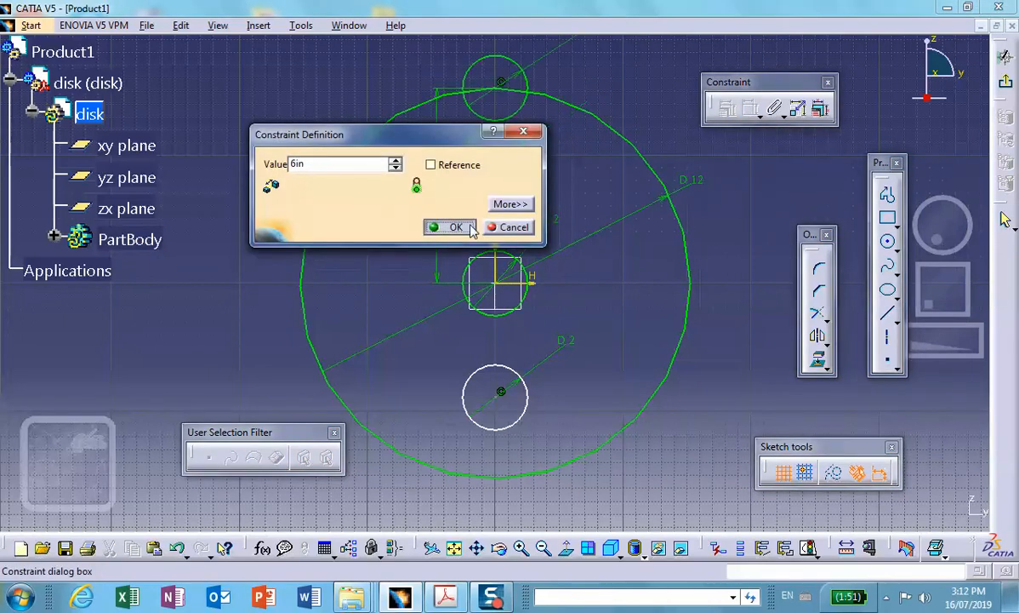
{"action": "left_click", "coordinate": [443, 227]}
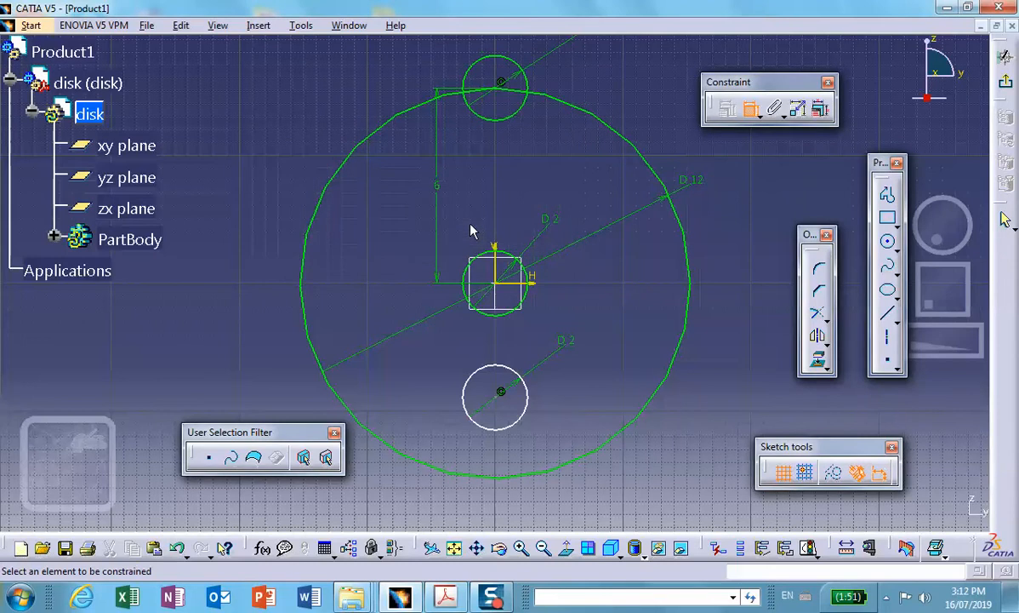
Set the outer circle's diameter to 24 in.
{"action": "double_click", "coordinate": [695, 187]}
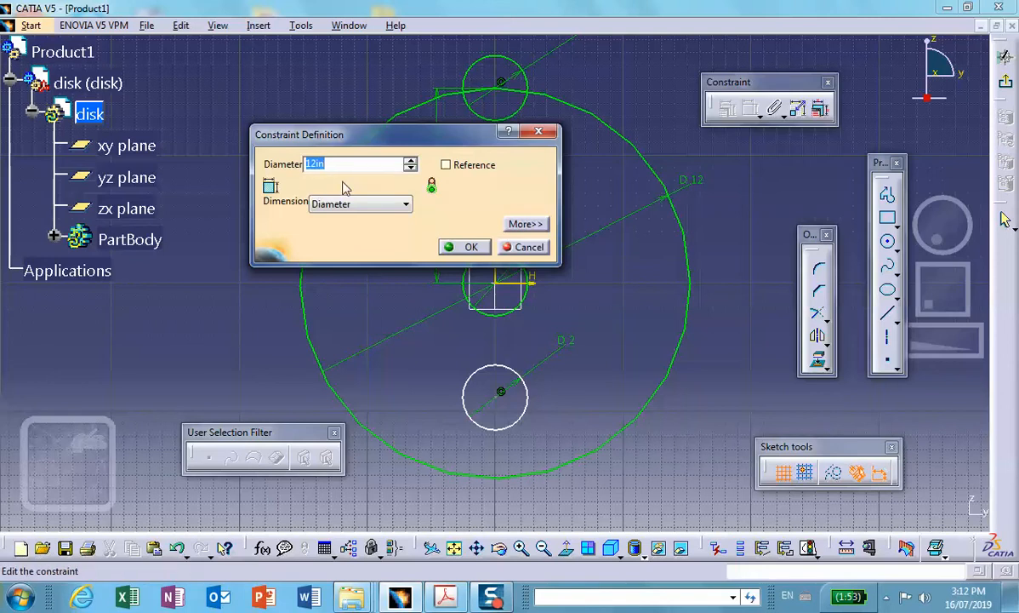
{"action": "left_click", "coordinate": [464, 247]}
{"action": "mouse_move", "coordinate": [484, 234]}
{"action": "middle_mouse_down"}
{"action": "mouse_move", "coordinate": [528, 383]}
{"action": "mouse_move", "coordinate": [587, 351]}
{"action": "middle_mouse_up"}
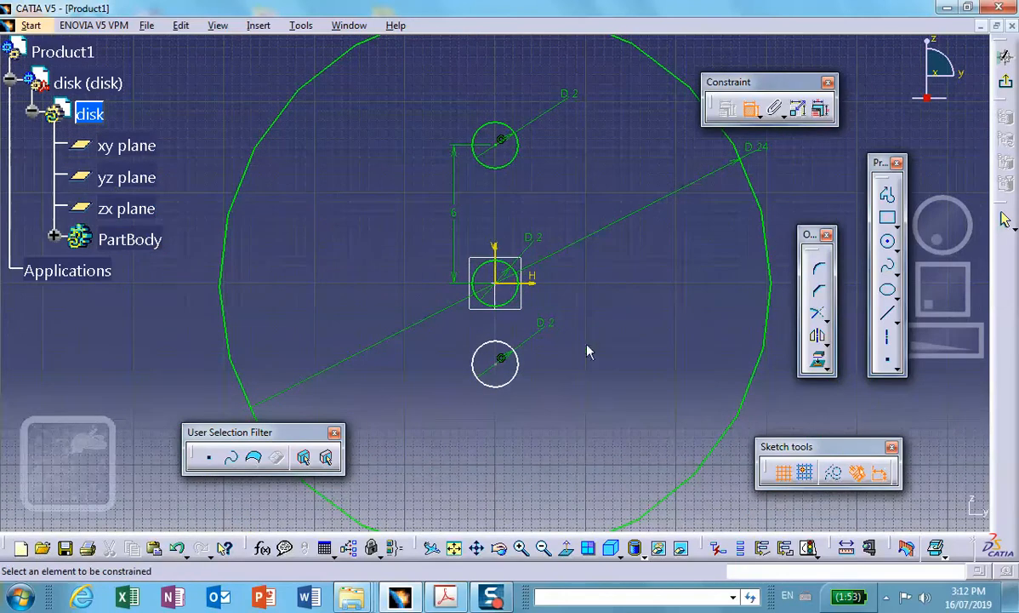
Dimension the distance from the lower small circle's centre to the horizontal axis and set it to 6 in.
{"action": "left_click", "coordinate": [497, 364]}
{"action": "left_click", "coordinate": [540, 288]}
{"action": "left_click", "coordinate": [394, 315]}
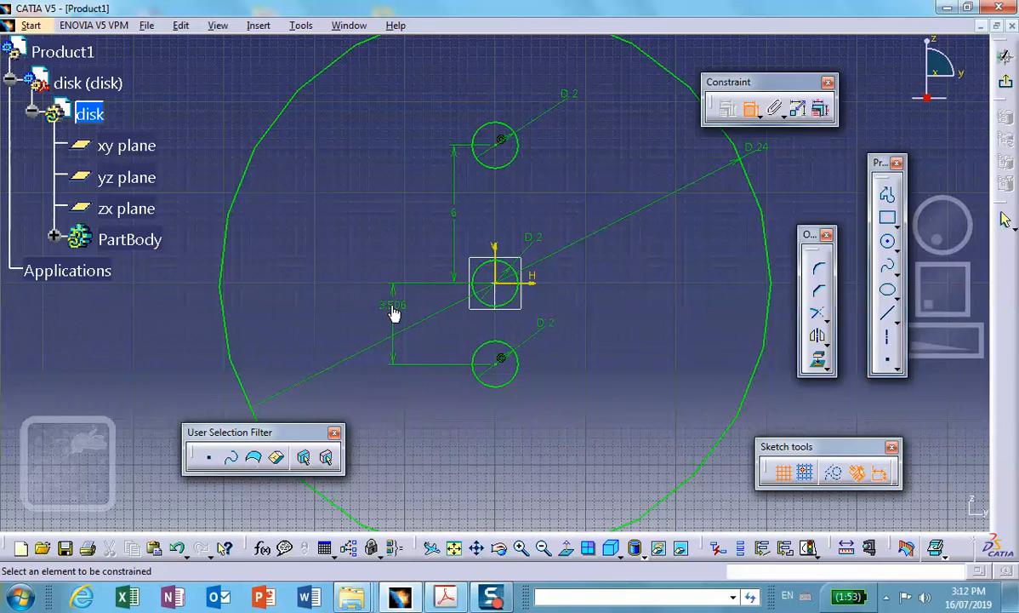
{"action": "double_click", "coordinate": [394, 313]}
{"action": "type", "text": "6in"}
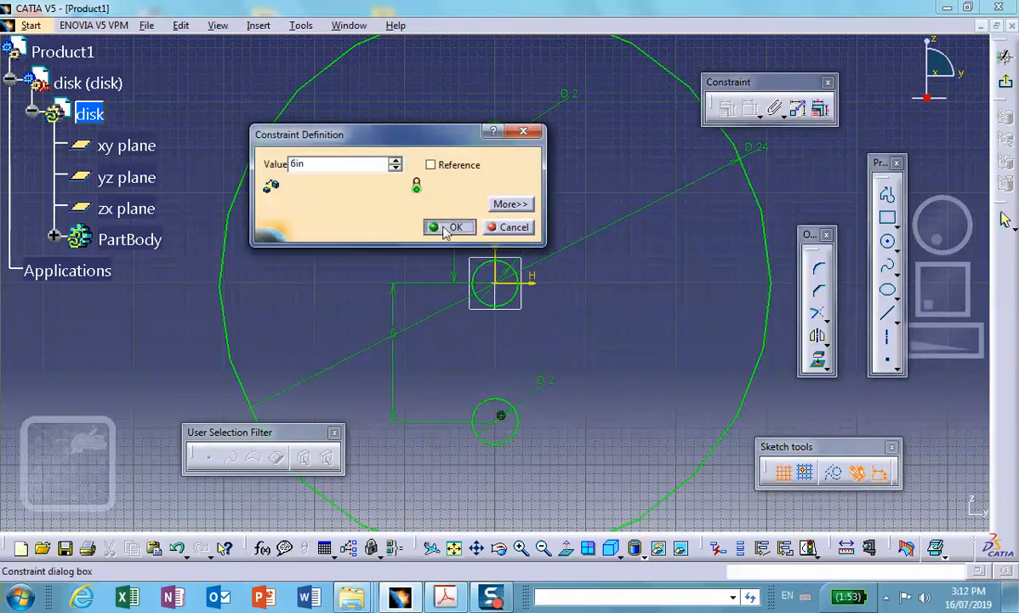
{"action": "key", "text": "Return"}
Check the homework PDF, then exit the disk sketch and pad it with a length of 1 in and mirrored extent.
{"action": "middle_click_drag", "start_coordinate": [657, 301], "coordinate": [669, 334], "text": "ctrl"}
{"action": "left_click", "coordinate": [448, 597]}
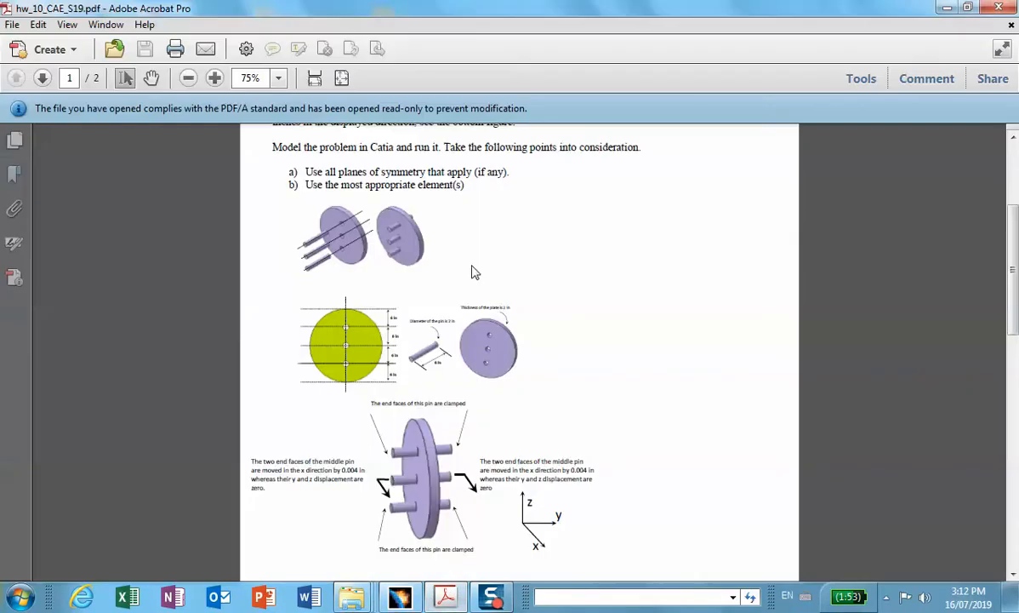
{"action": "left_click", "coordinate": [946, 8]}
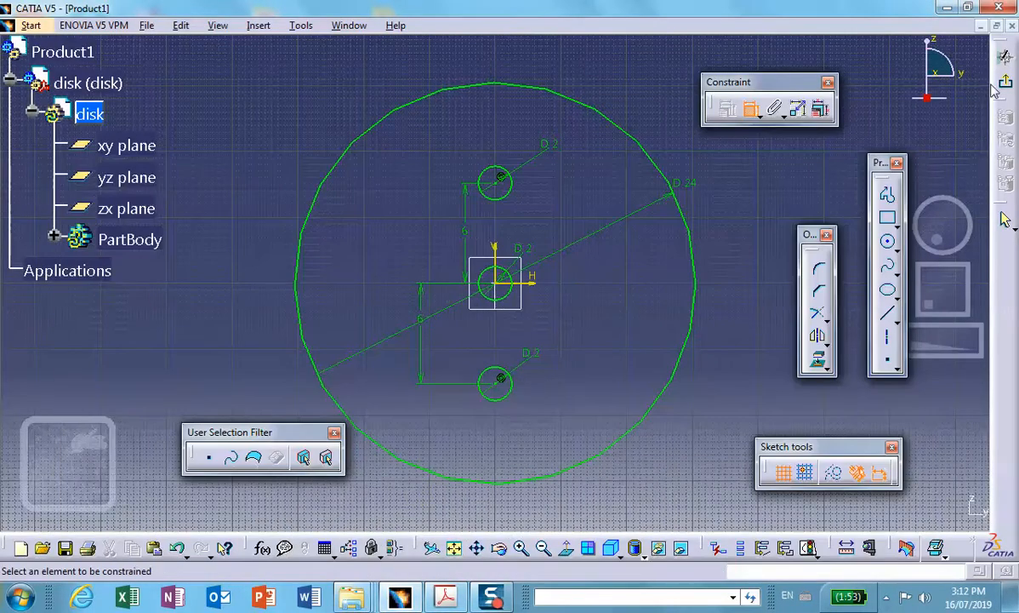
{"action": "left_click", "coordinate": [1005, 80]}
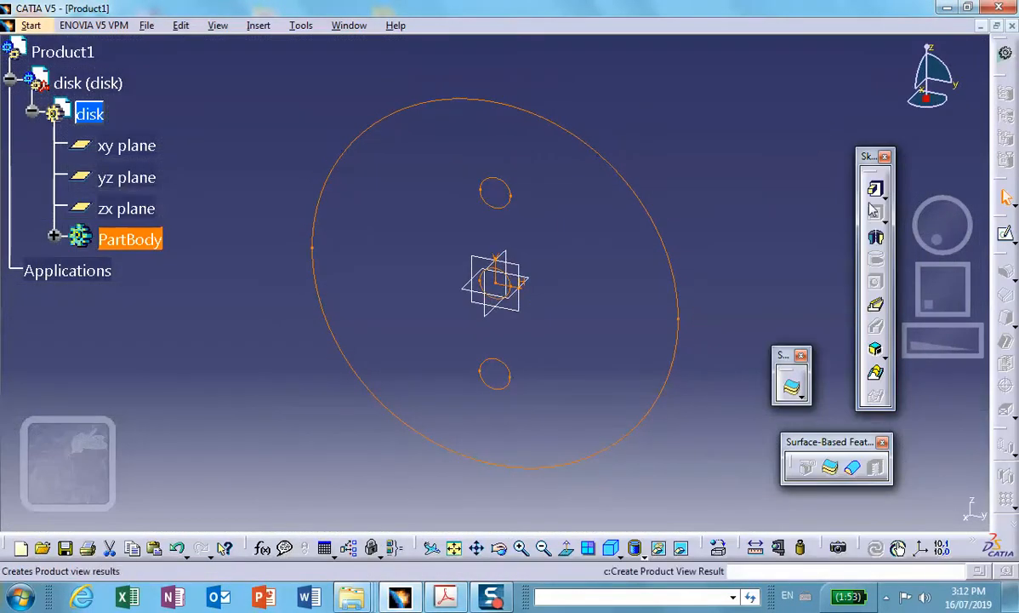
{"action": "left_click", "coordinate": [876, 188]}
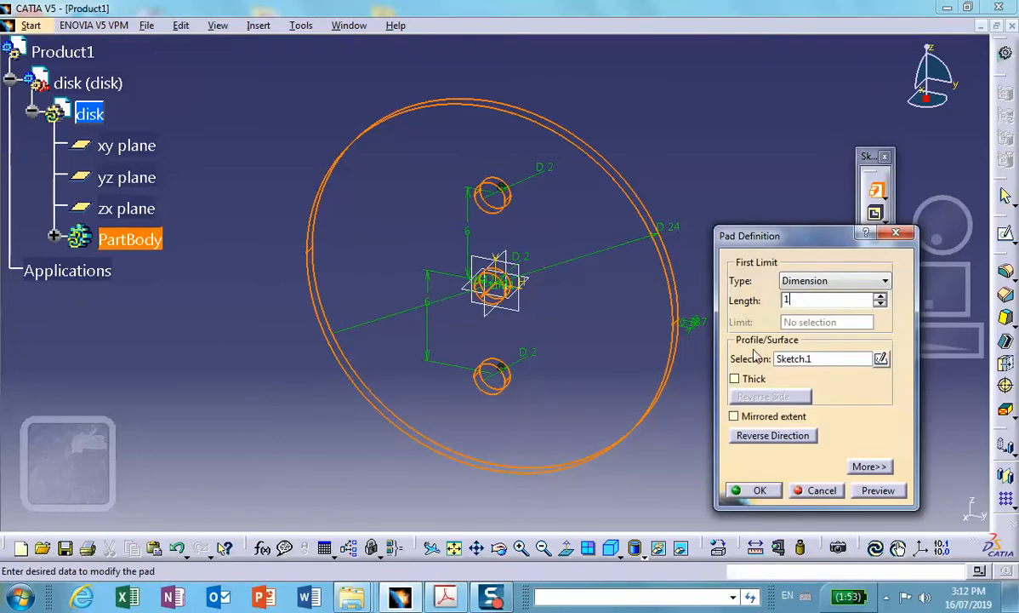
{"action": "left_click", "coordinate": [734, 416]}
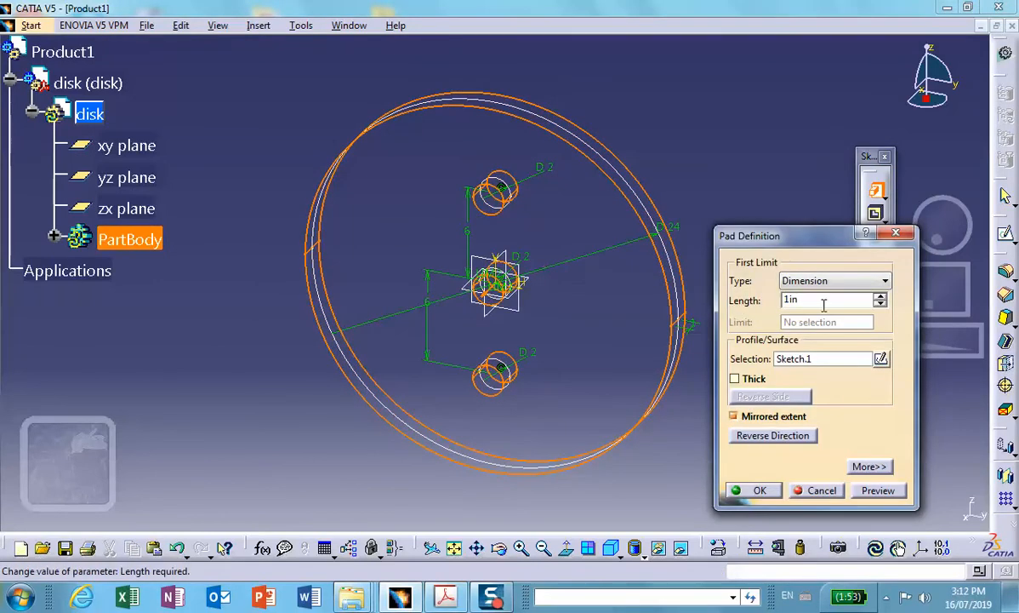
{"action": "left_click", "coordinate": [756, 490]}
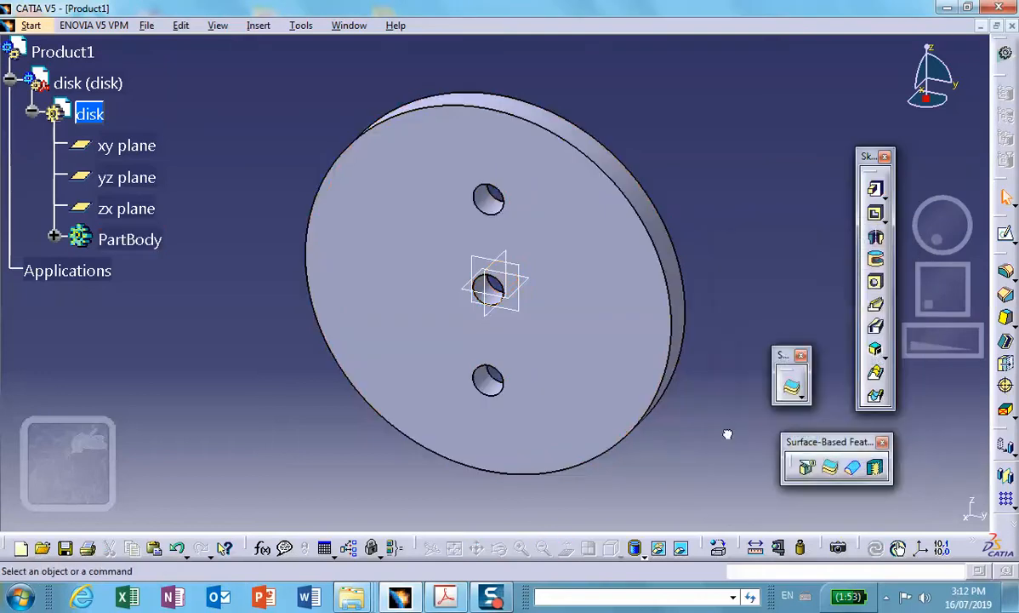
Activate Product1 and insert a new part that uses the assembly's origin point.
{"action": "double_click", "coordinate": [62, 52]}
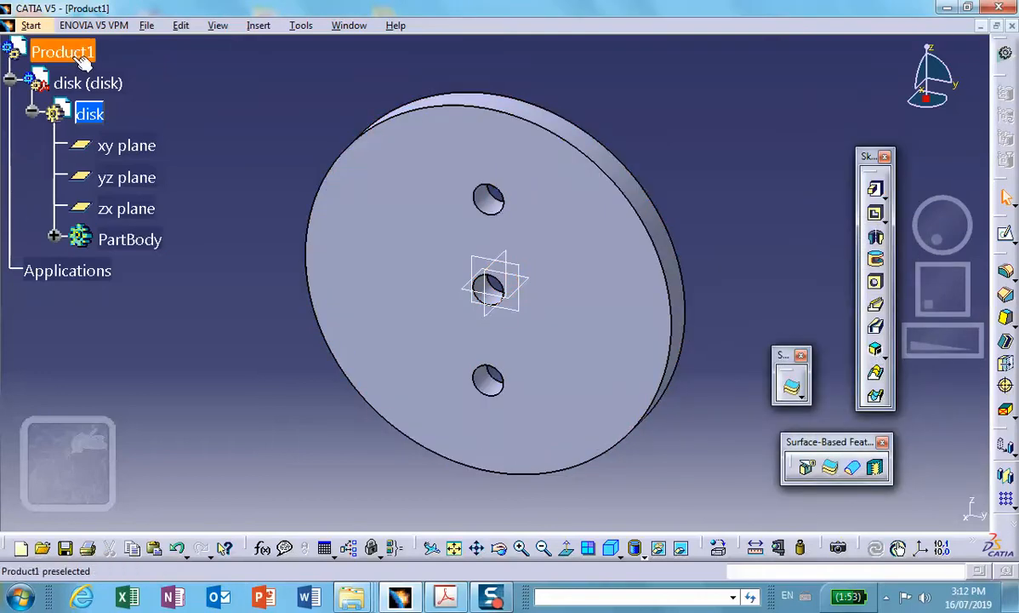
{"action": "left_click", "coordinate": [258, 25]}
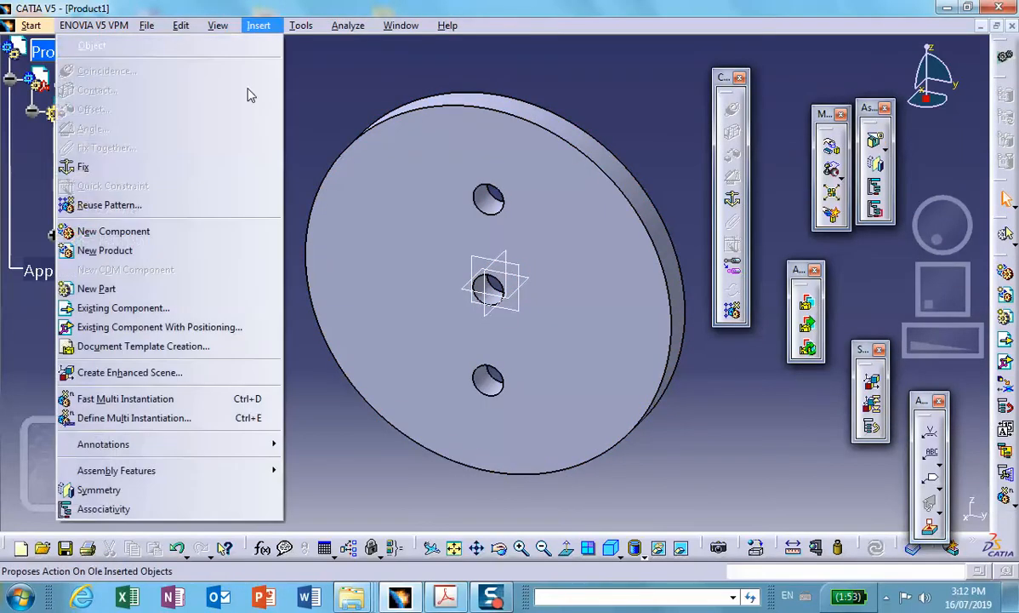
{"action": "left_click", "coordinate": [169, 289]}
{"action": "left_click", "coordinate": [89, 53]}
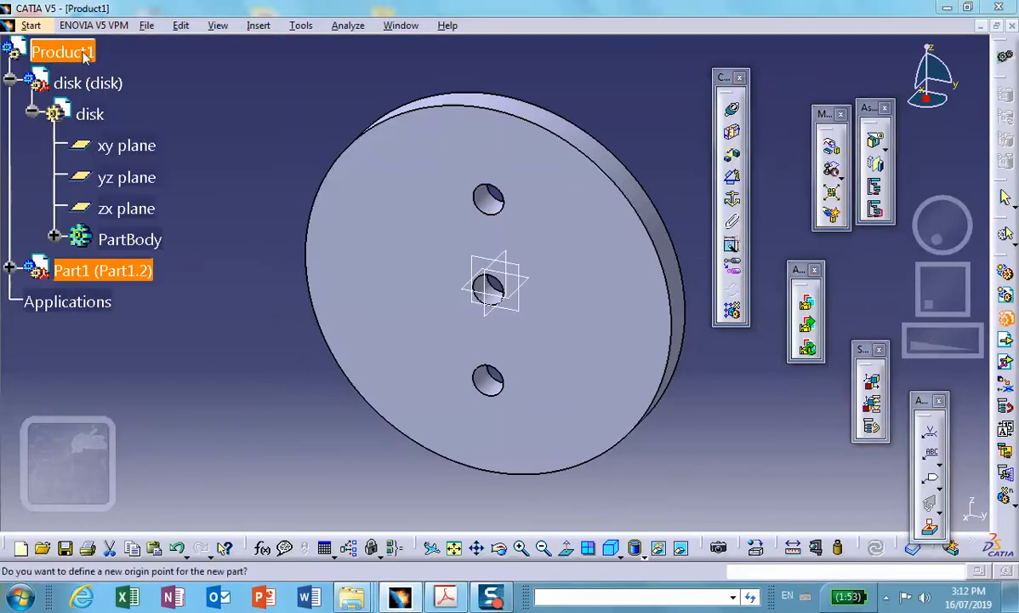
{"action": "left_click", "coordinate": [632, 363]}
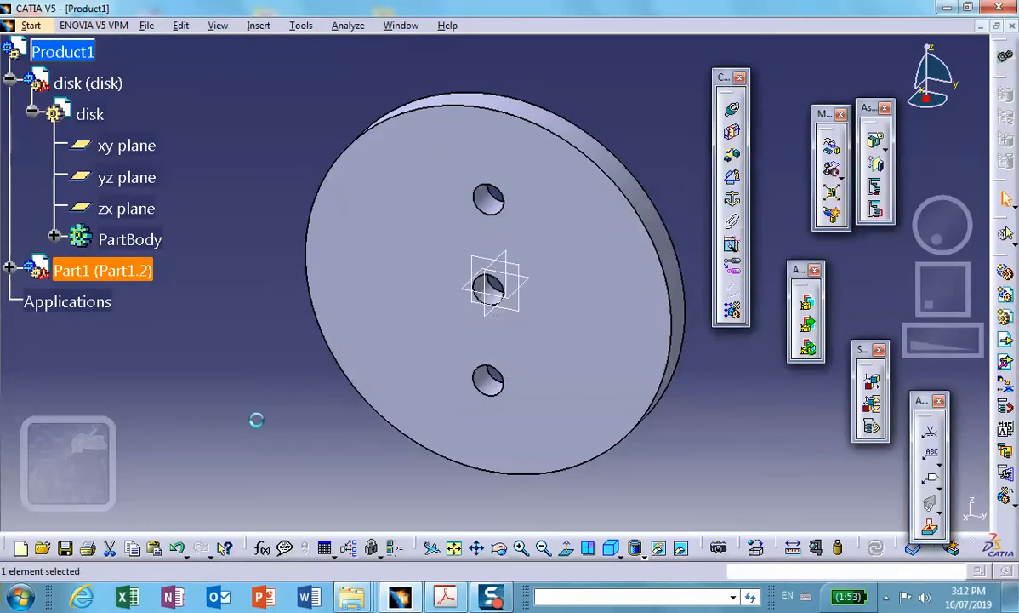
Set both the instance name and the part number of the new part to top-pin.
{"action": "right_click", "coordinate": [72, 265]}
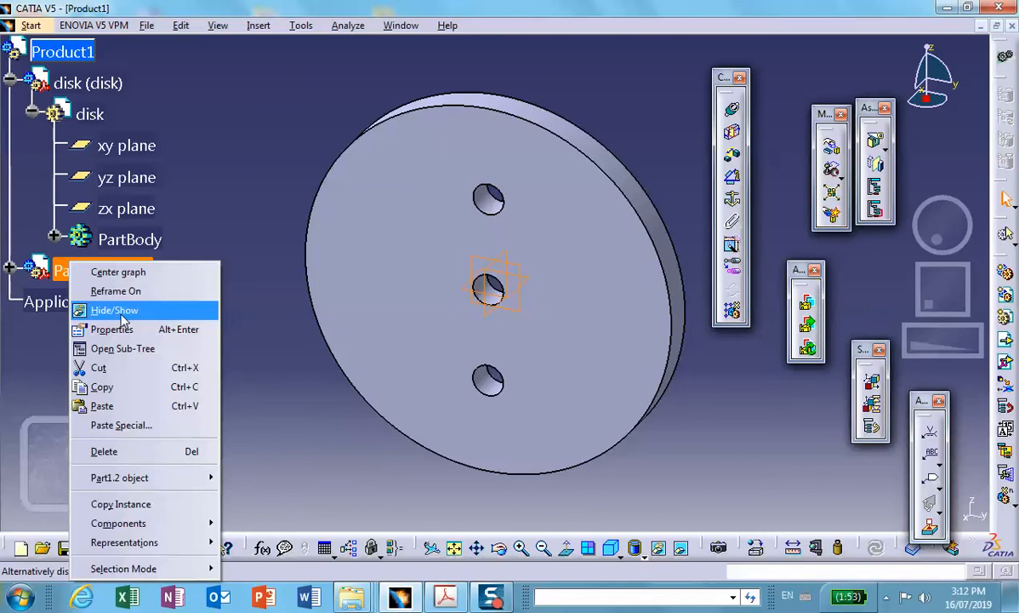
{"action": "left_click", "coordinate": [112, 329]}
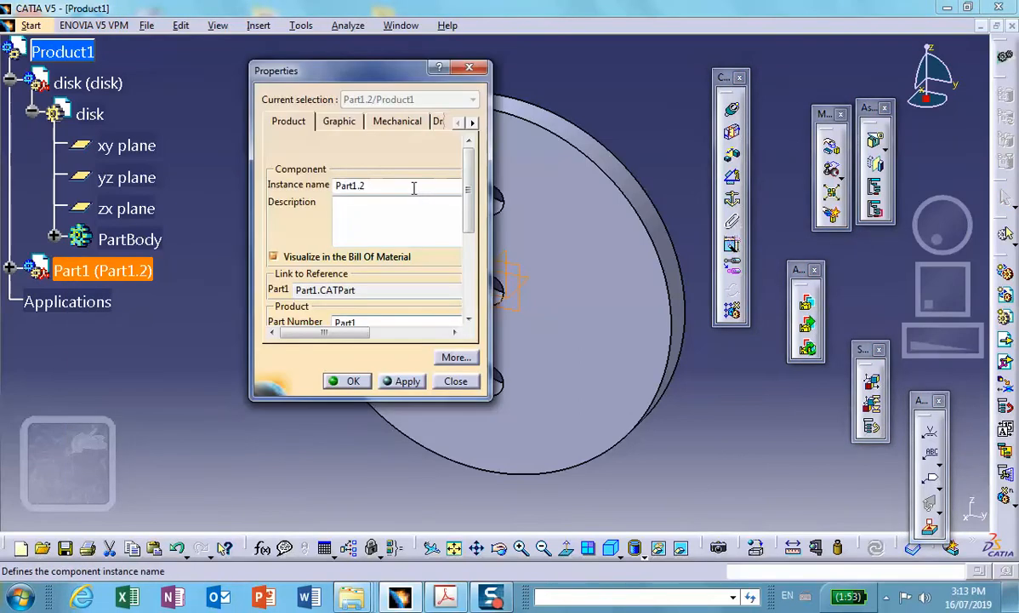
{"action": "type", "text": "top-pin"}
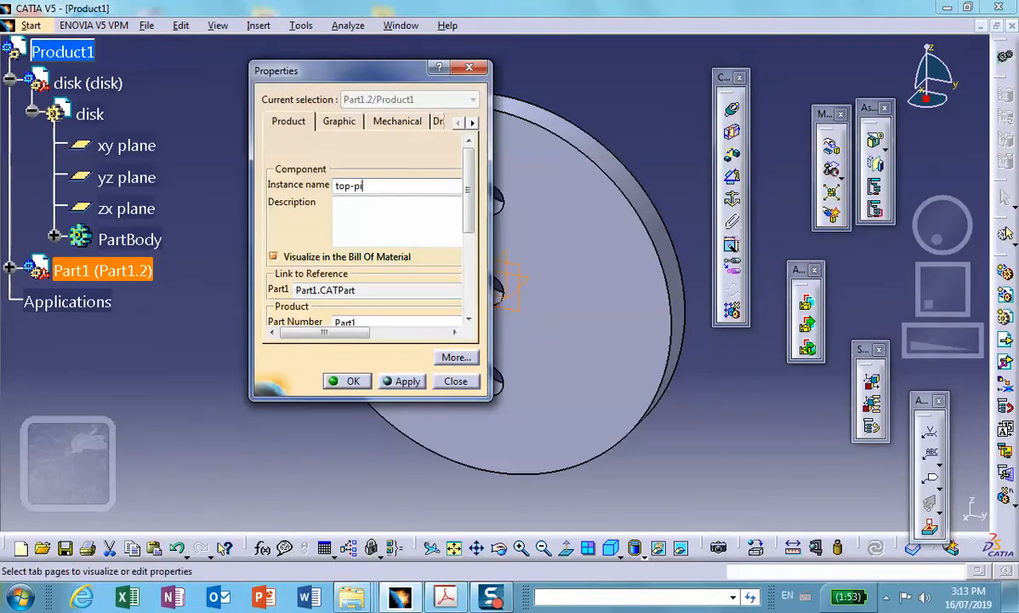
{"action": "double_click", "coordinate": [342, 321]}
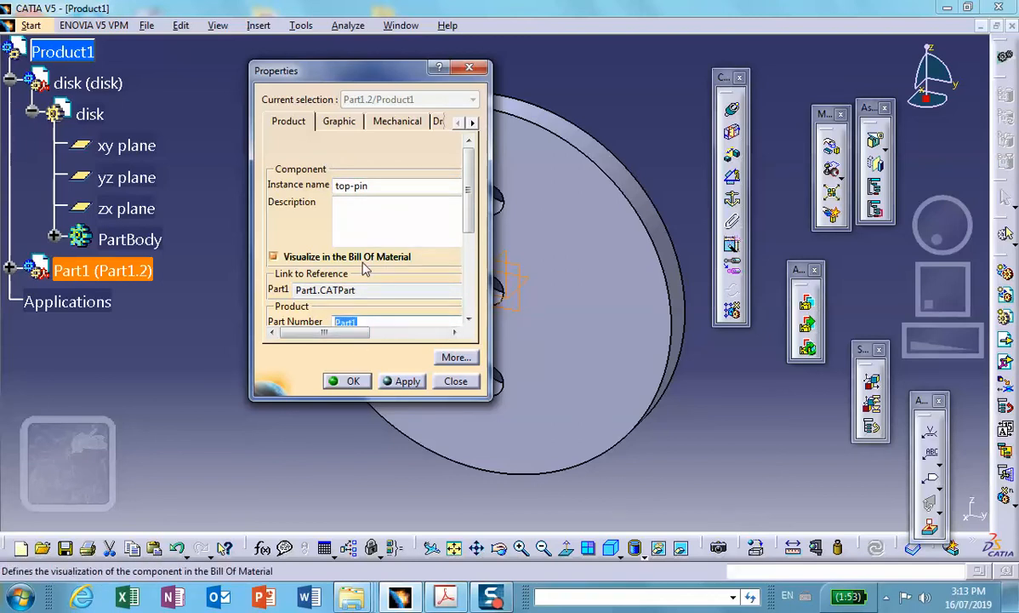
{"action": "type", "text": "p"}
{"action": "type", "text": "op"}
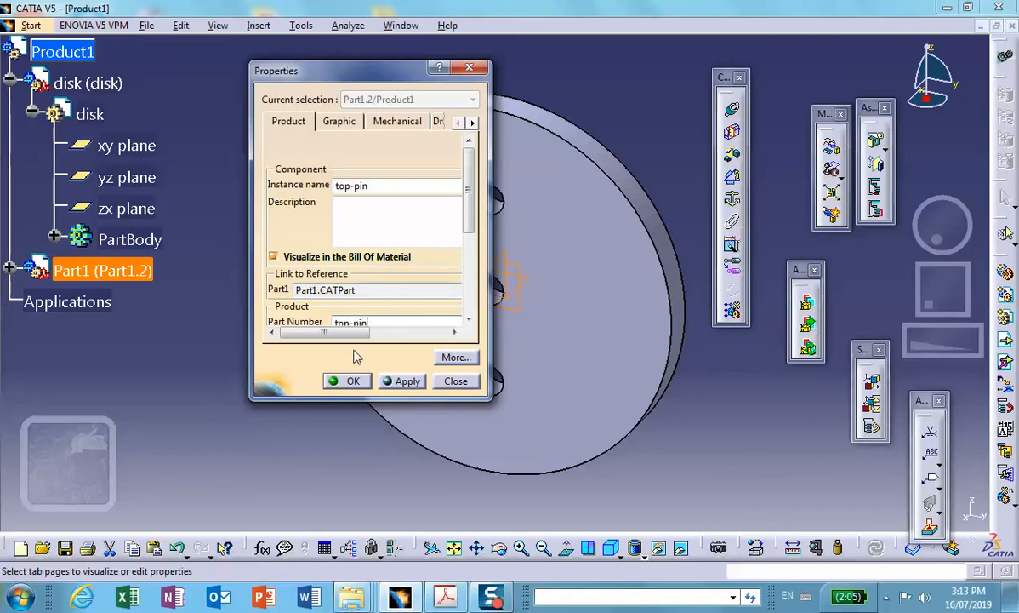
{"action": "left_click", "coordinate": [344, 381]}
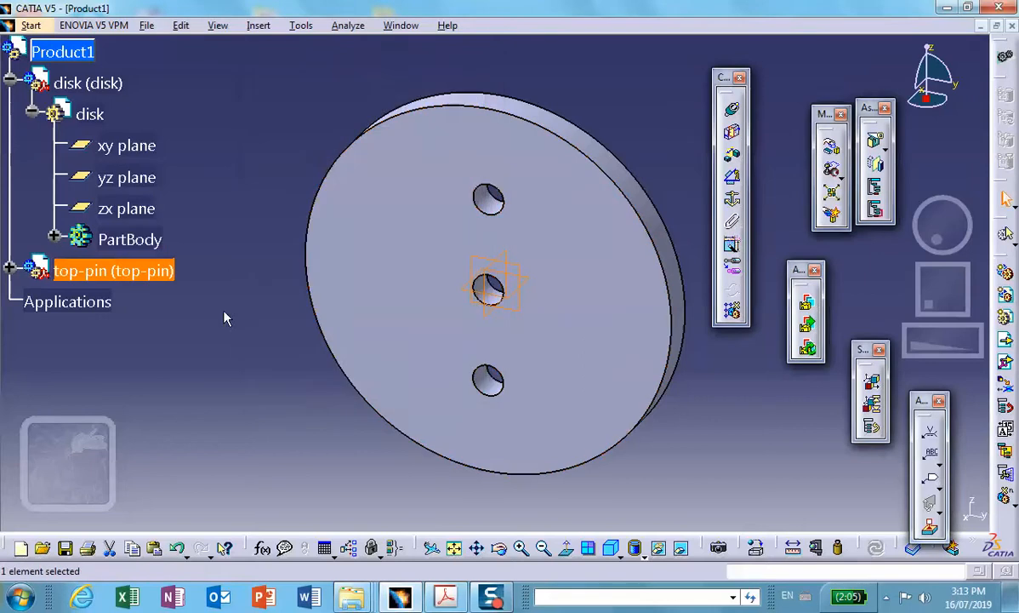
Activate the top-pin part for editing and start a sketch on its yz plane.
{"action": "left_click", "coordinate": [9, 269]}
{"action": "double_click", "coordinate": [102, 302]}
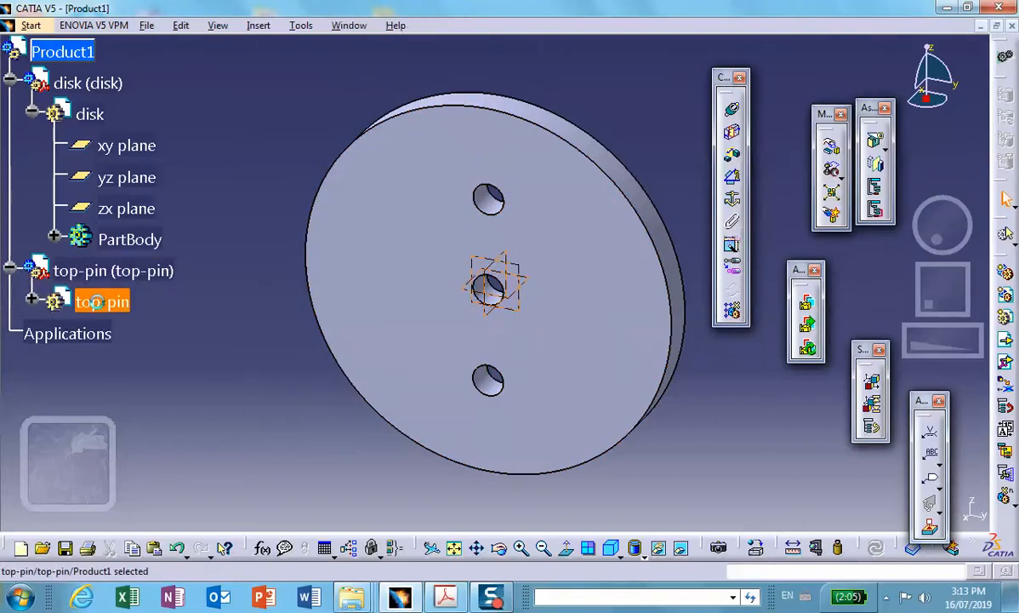
{"action": "middle_click_drag", "start_coordinate": [569, 212], "coordinate": [666, 220]}
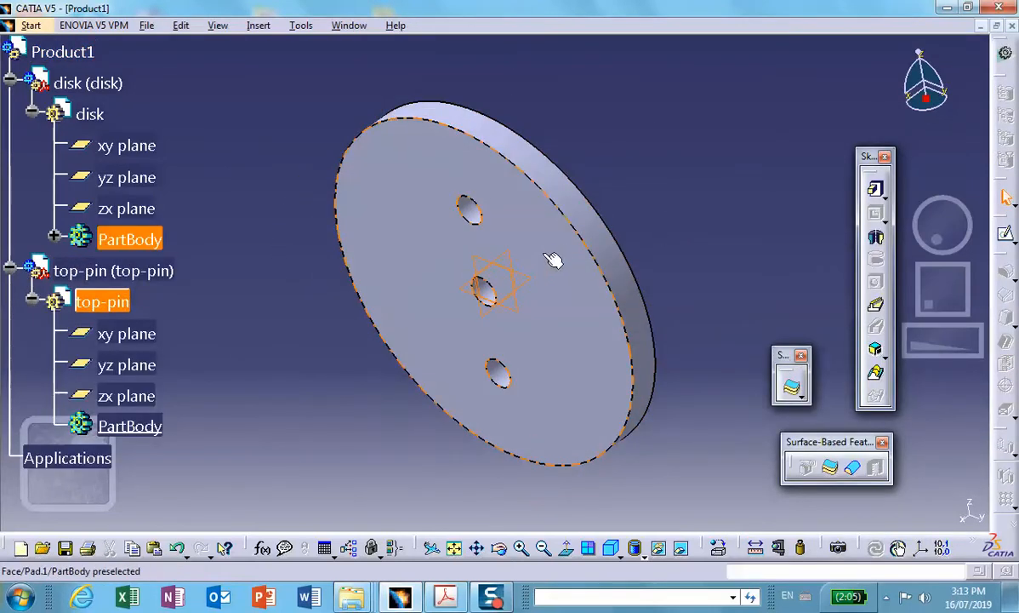
{"action": "left_click", "coordinate": [710, 176]}
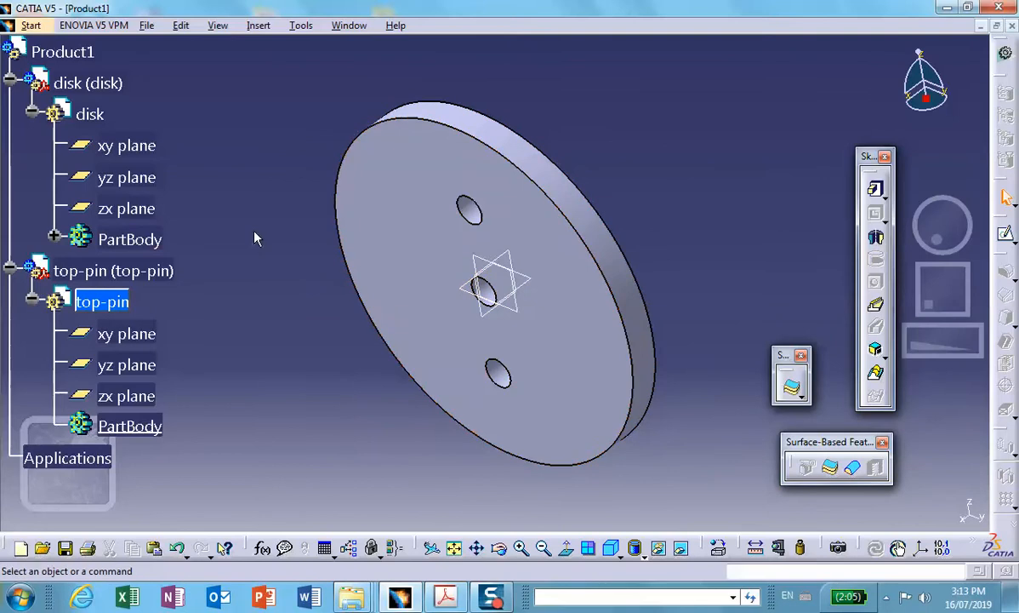
{"action": "left_click", "coordinate": [126, 364]}
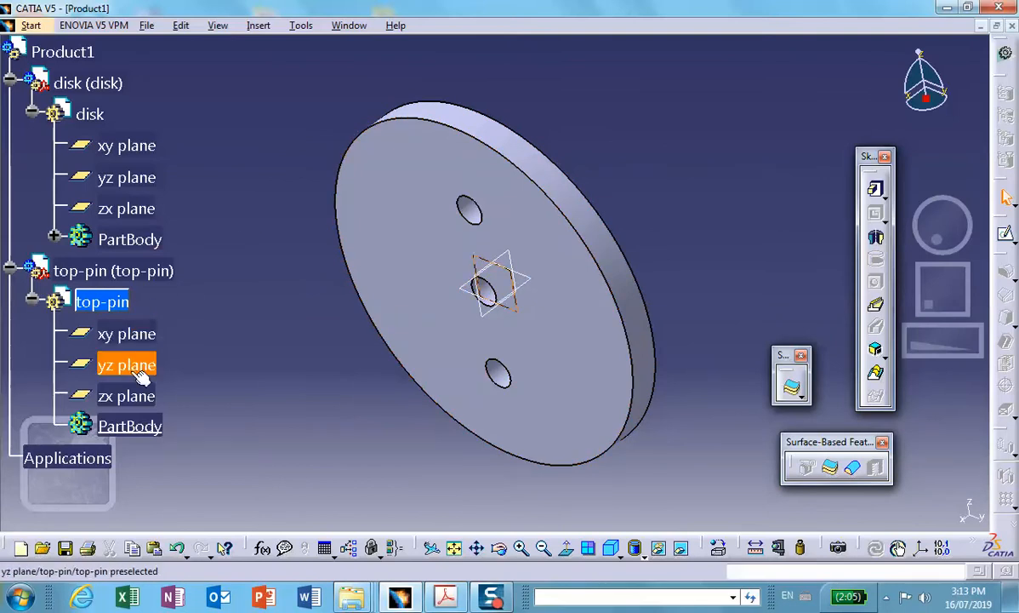
{"action": "left_click", "coordinate": [1005, 232]}
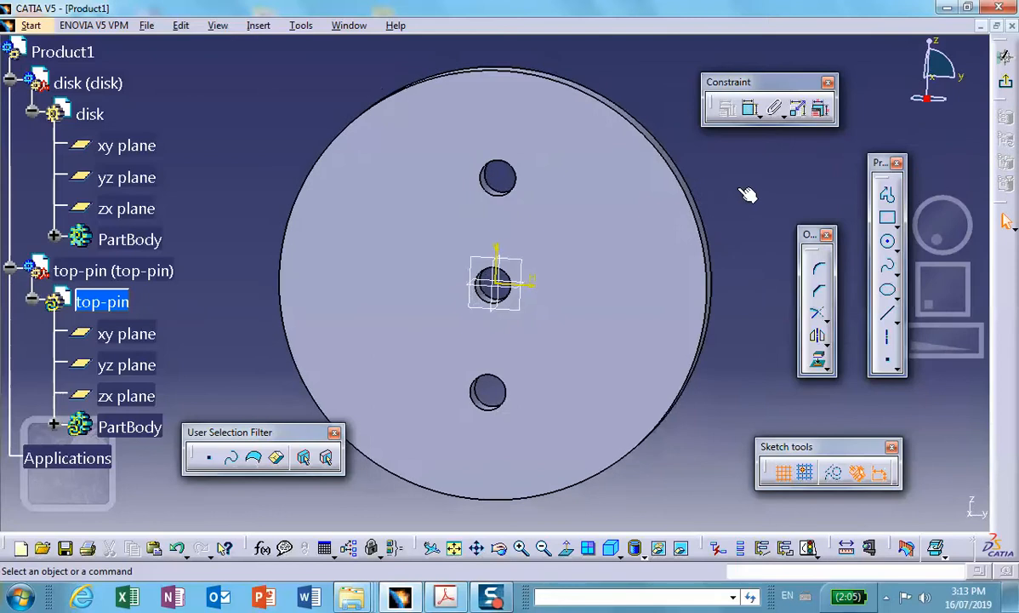
Project the edge of the disk's upper hole into the top-pin sketch and exit the sketch.
{"action": "middle_click_drag", "start_coordinate": [728, 197], "coordinate": [577, 258]}
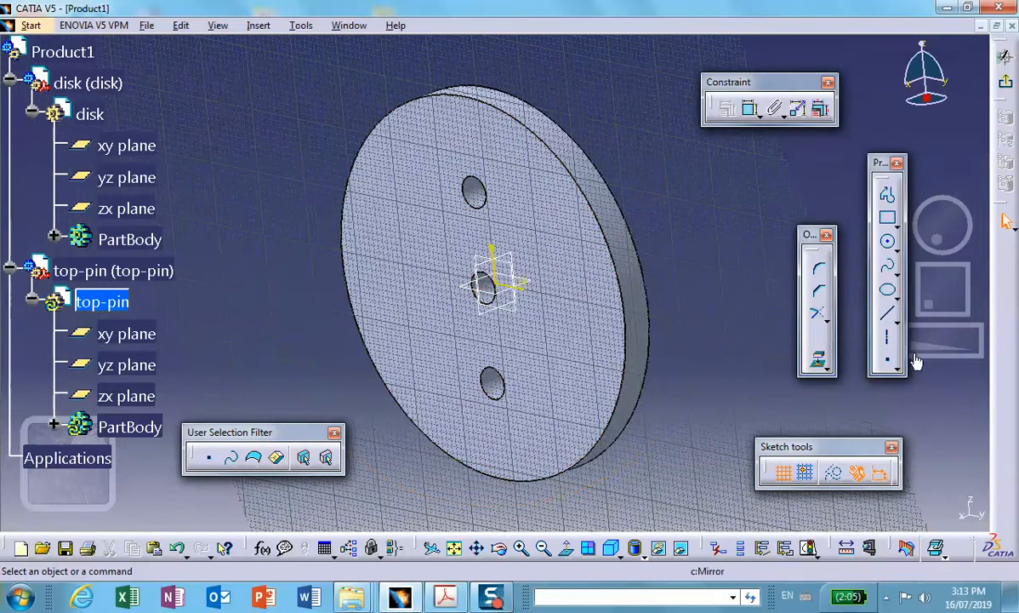
{"action": "left_click", "coordinate": [818, 361]}
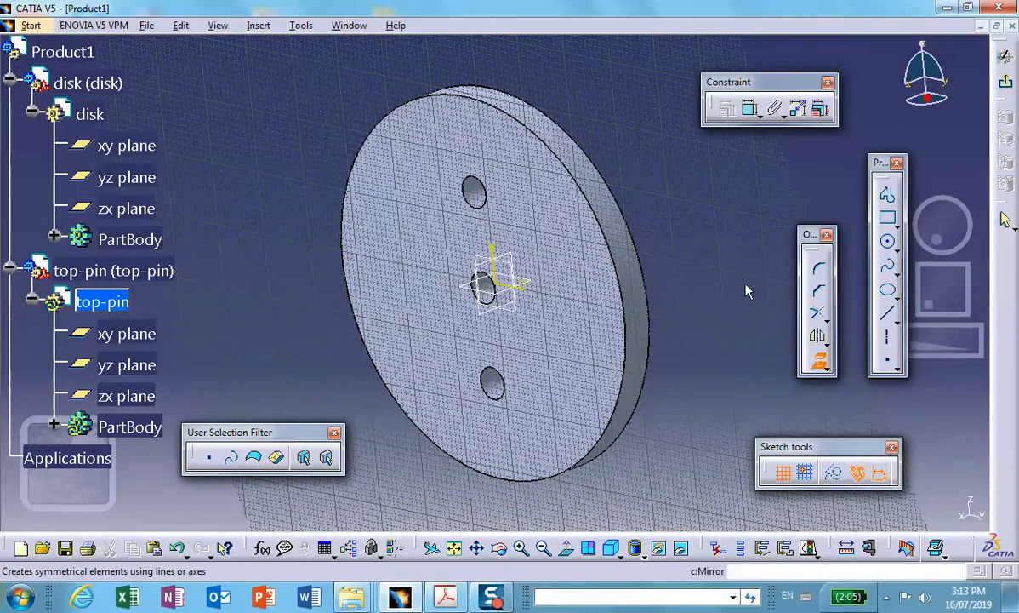
{"action": "left_click", "coordinate": [484, 187]}
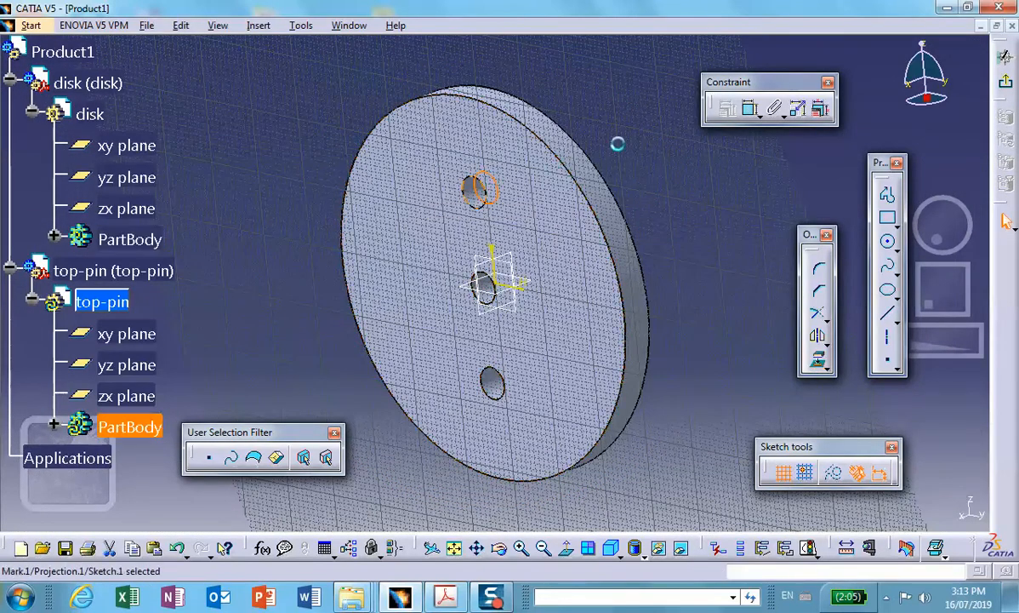
{"action": "left_click", "coordinate": [1006, 81]}
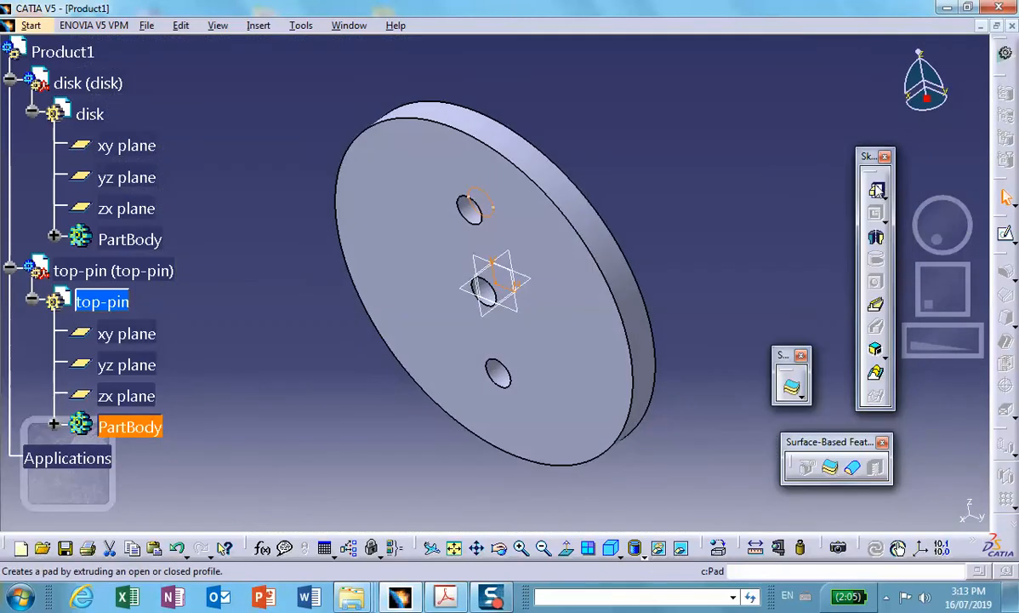
Pad the projected circle with a length of 3 in and mirrored extent to form the top pin.
{"action": "left_click", "coordinate": [877, 192]}
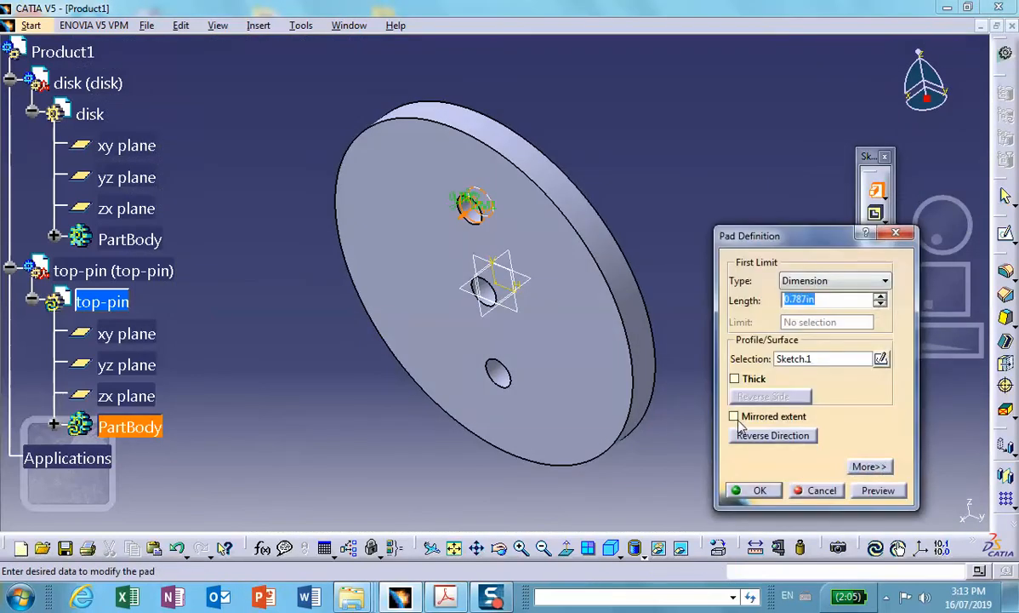
{"action": "left_click", "coordinate": [735, 416]}
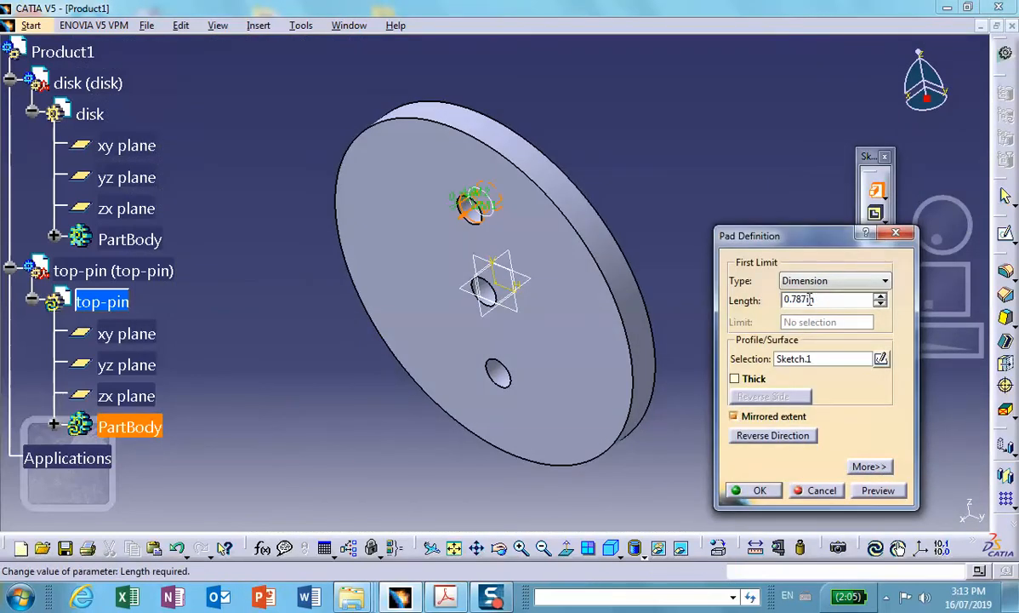
{"action": "left_click_drag", "start_coordinate": [819, 297], "coordinate": [700, 295]}
{"action": "type", "text": "3in"}
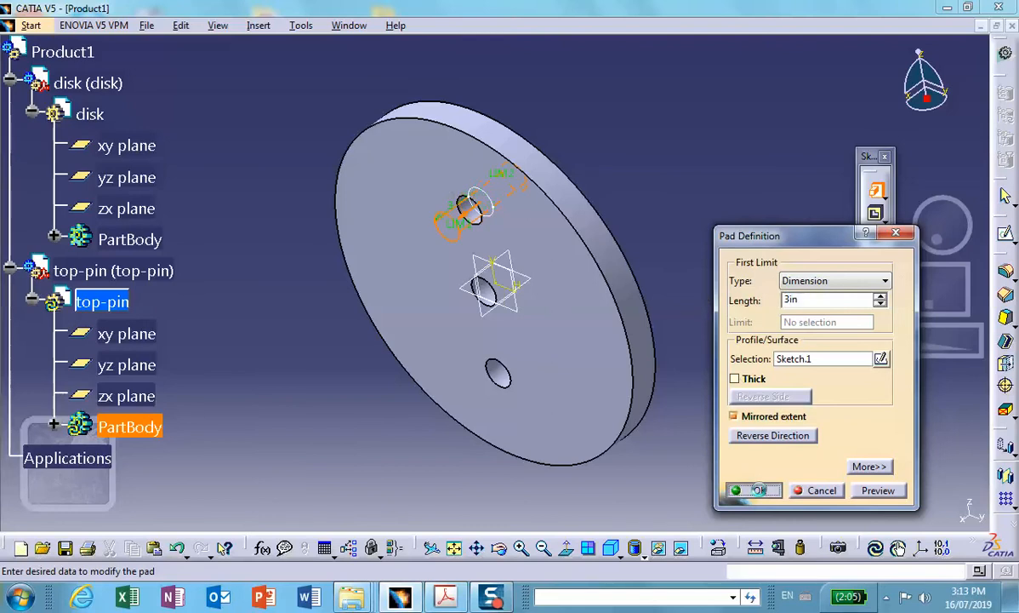
{"action": "left_click", "coordinate": [753, 490]}
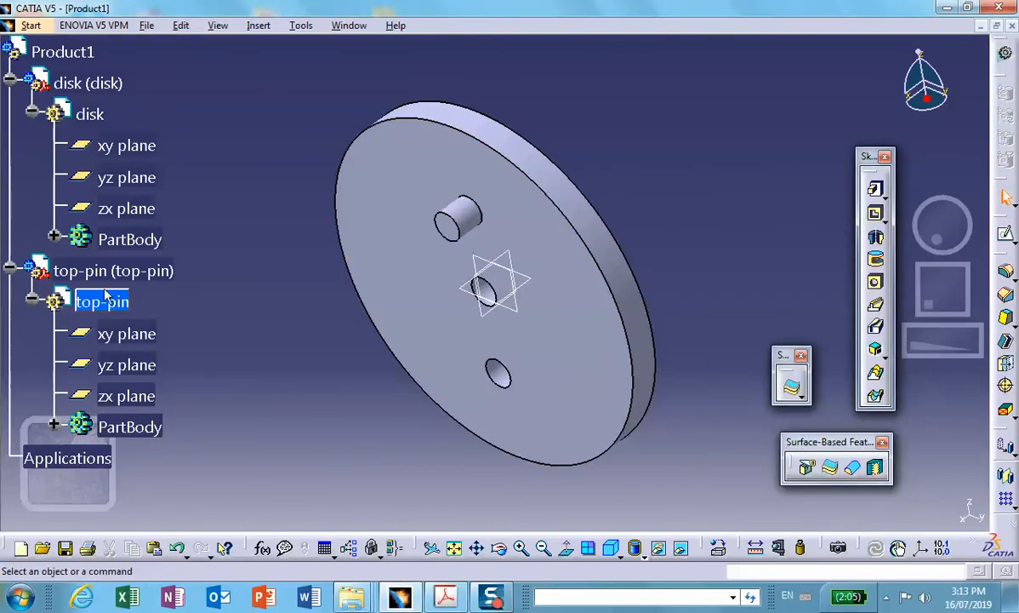
Reactivate Product1 and insert another new part after top-pin, keeping the assembly's origin point.
{"action": "left_click", "coordinate": [70, 53]}
{"action": "double_click", "coordinate": [70, 53]}
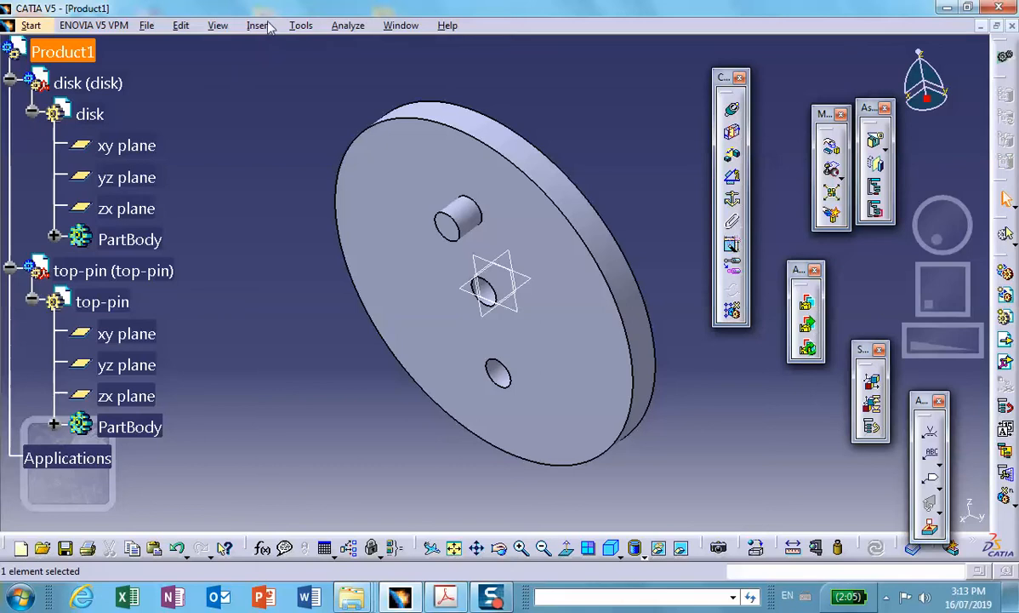
{"action": "left_click", "coordinate": [258, 25]}
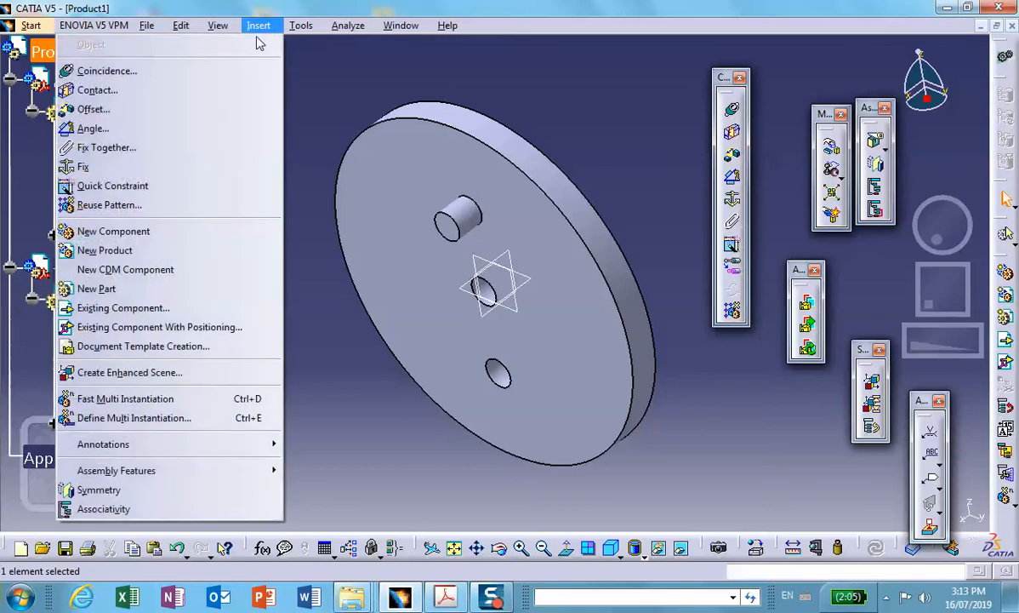
{"action": "left_click", "coordinate": [102, 288]}
{"action": "left_click", "coordinate": [632, 362]}
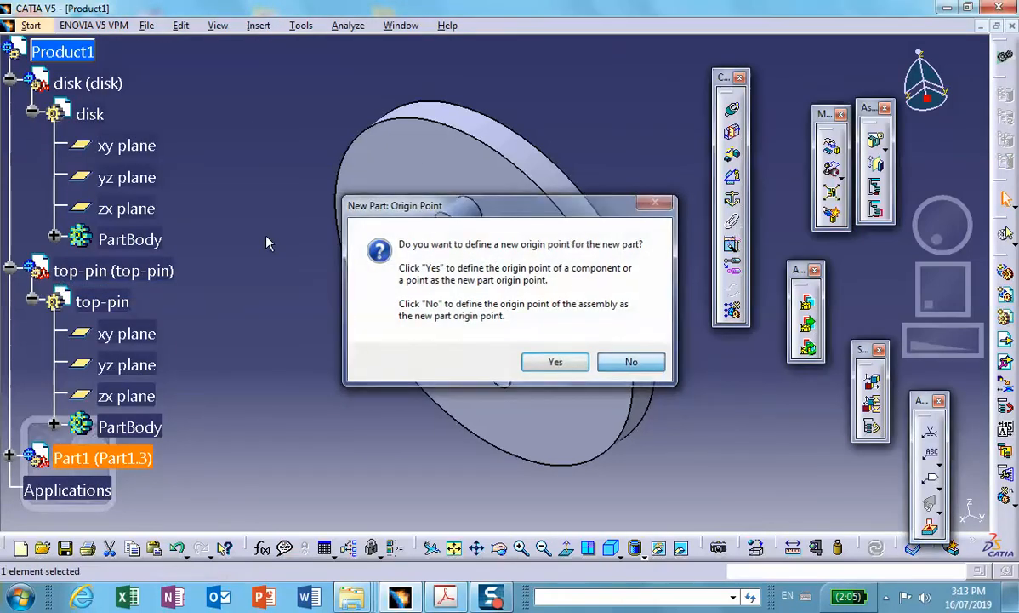
{"action": "scroll", "coordinate": [233, 200], "scroll_direction": "down", "scroll_amount": 3}
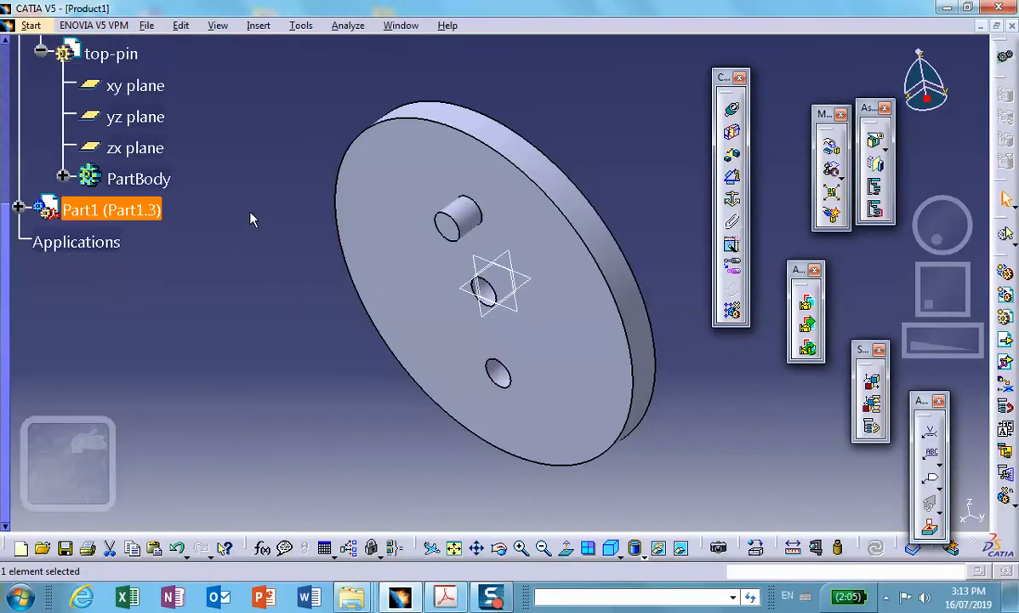
Rename the newly inserted part by setting both its instance name and part number to middle-pin.
{"action": "left_click", "coordinate": [19, 207]}
{"action": "right_click", "coordinate": [105, 206]}
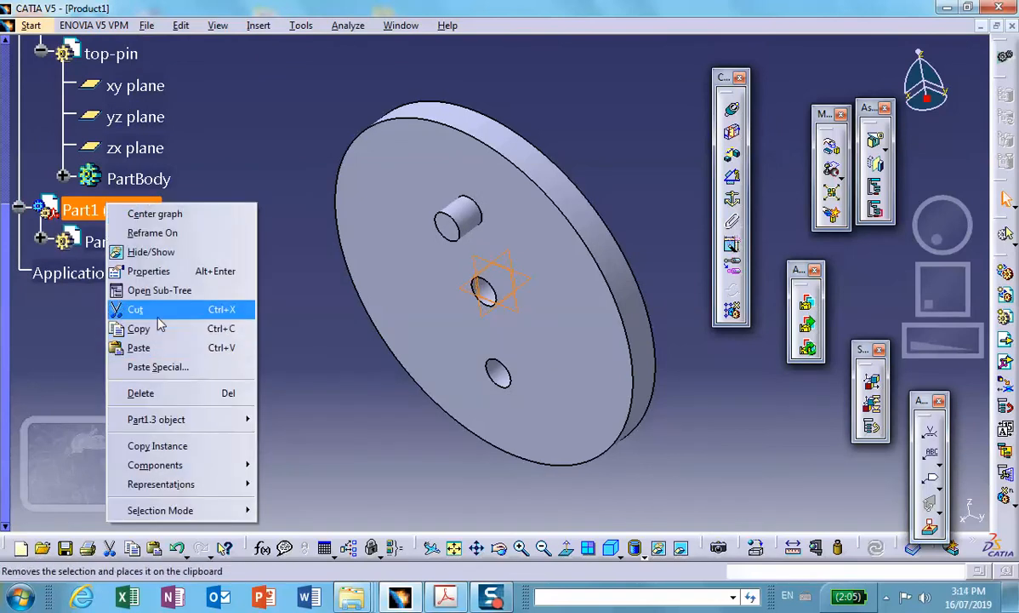
{"action": "left_click", "coordinate": [170, 271]}
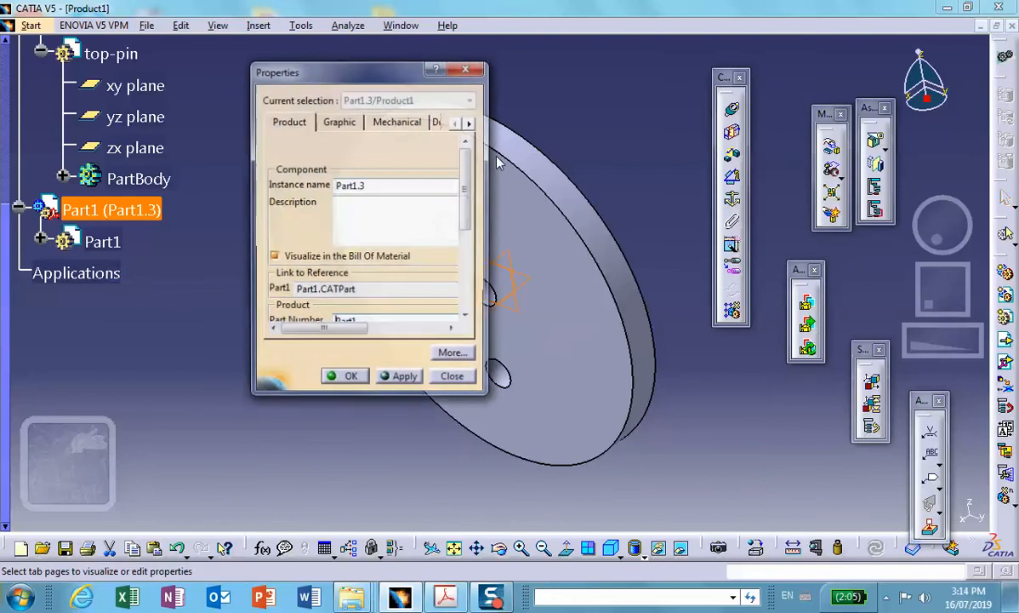
{"action": "double_click", "coordinate": [385, 188]}
{"action": "type", "text": "middle-pin"}
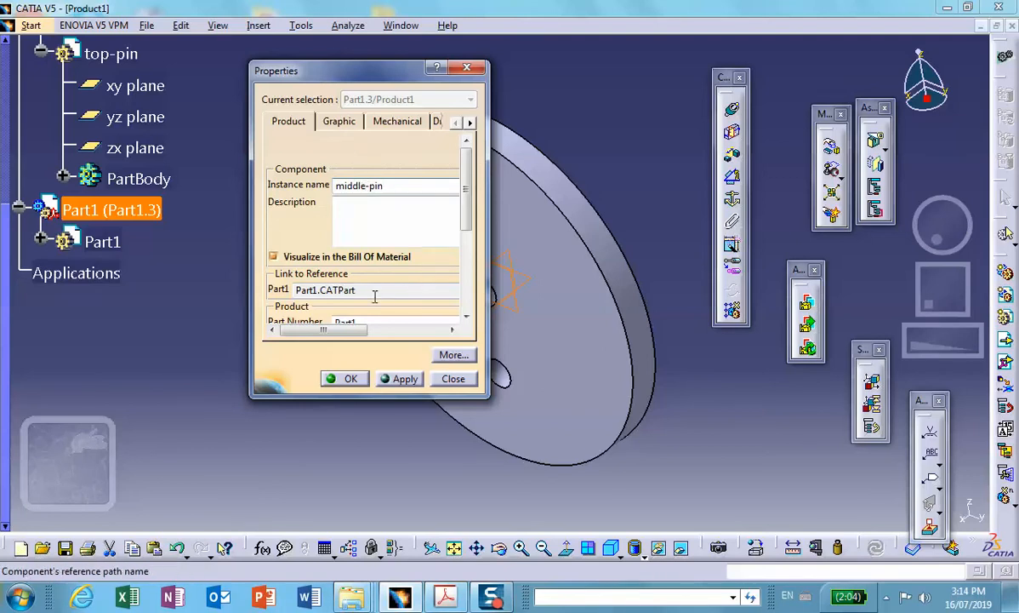
{"action": "double_click", "coordinate": [358, 321]}
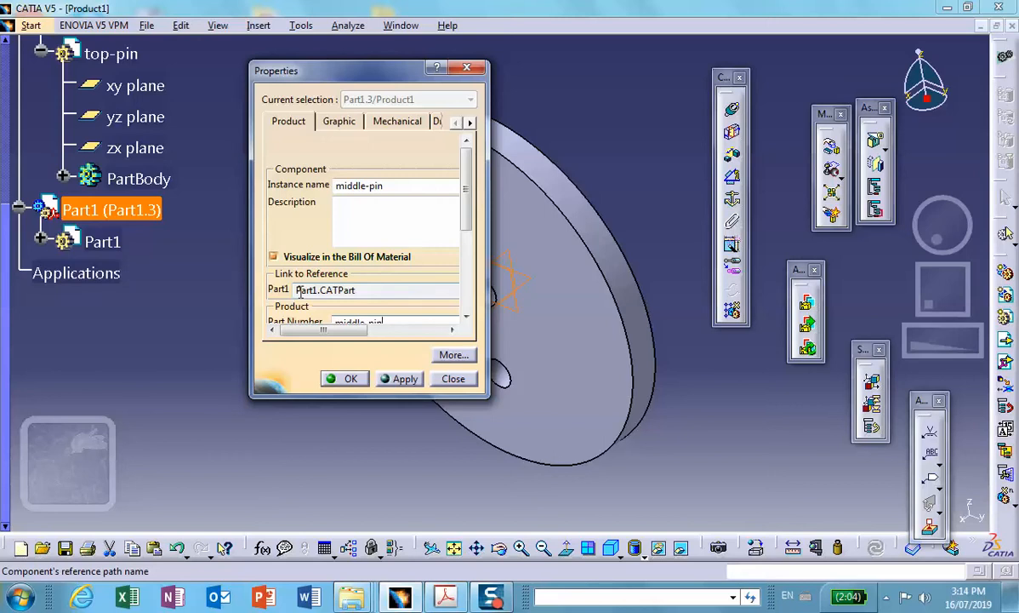
{"action": "left_click", "coordinate": [345, 379]}
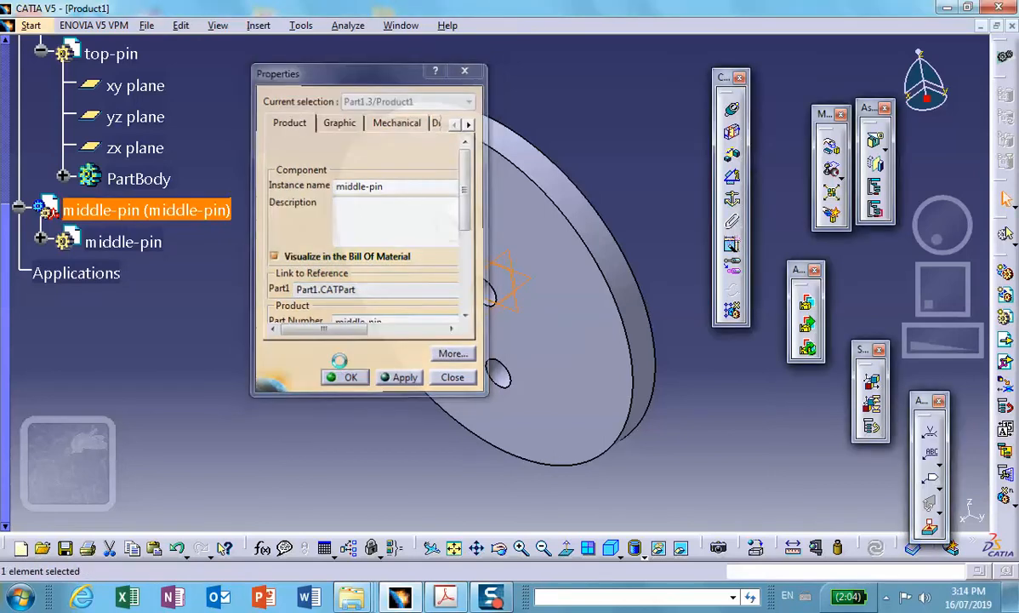
Activate the middle-pin part and project the edge of the disk's middle hole into a new sketch on its yz plane.
{"action": "double_click", "coordinate": [128, 243]}
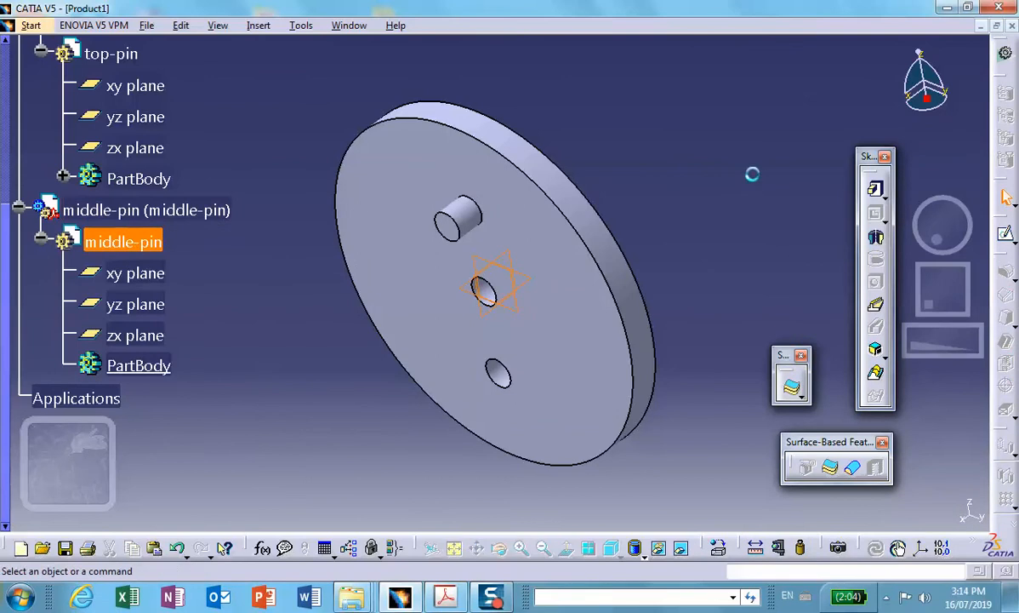
{"action": "left_click", "coordinate": [1006, 226]}
{"action": "mouse_move", "coordinate": [792, 203]}
{"action": "middle_mouse_down"}
{"action": "mouse_move", "coordinate": [614, 273]}
{"action": "mouse_move", "coordinate": [580, 273]}
{"action": "middle_mouse_up"}
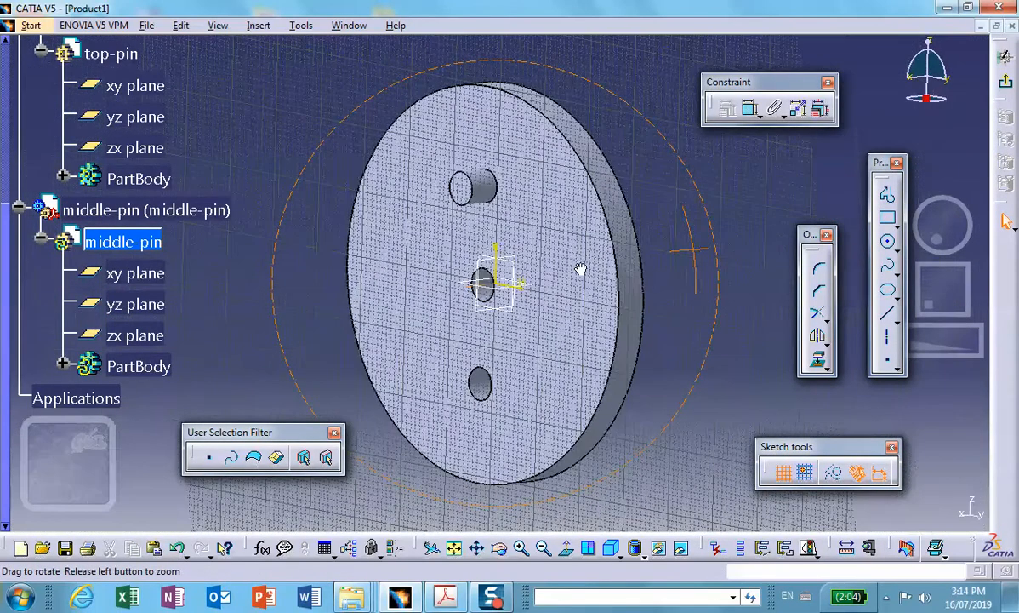
{"action": "left_click", "coordinate": [821, 362]}
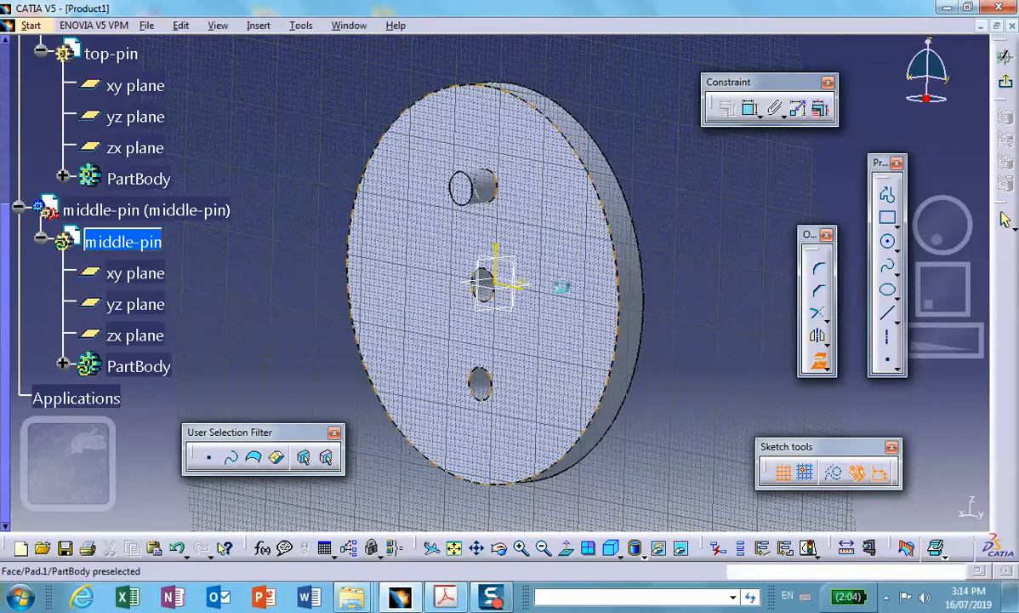
{"action": "left_click", "coordinate": [482, 289]}
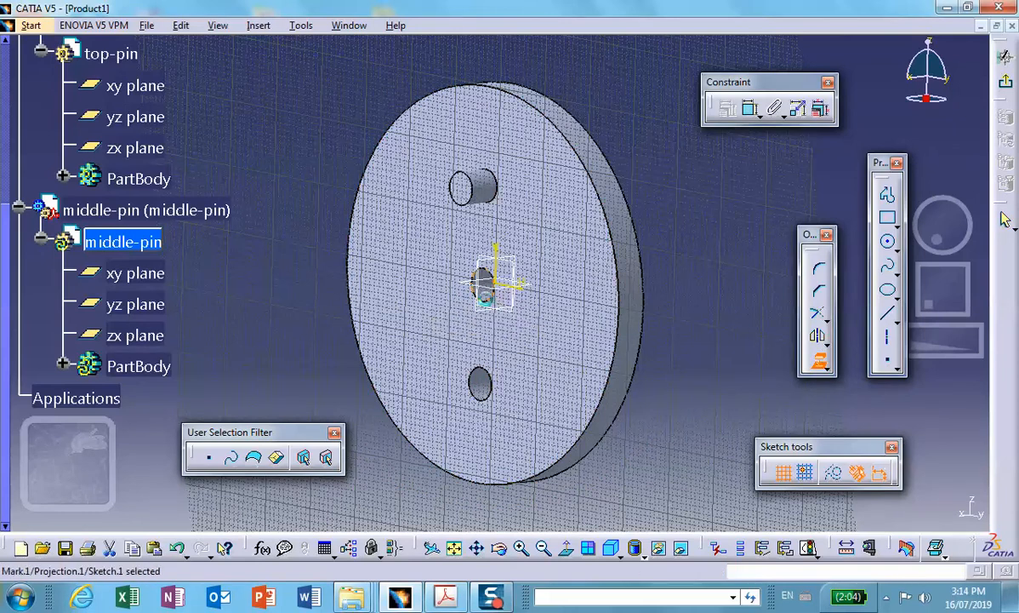
{"action": "left_click", "coordinate": [1004, 218]}
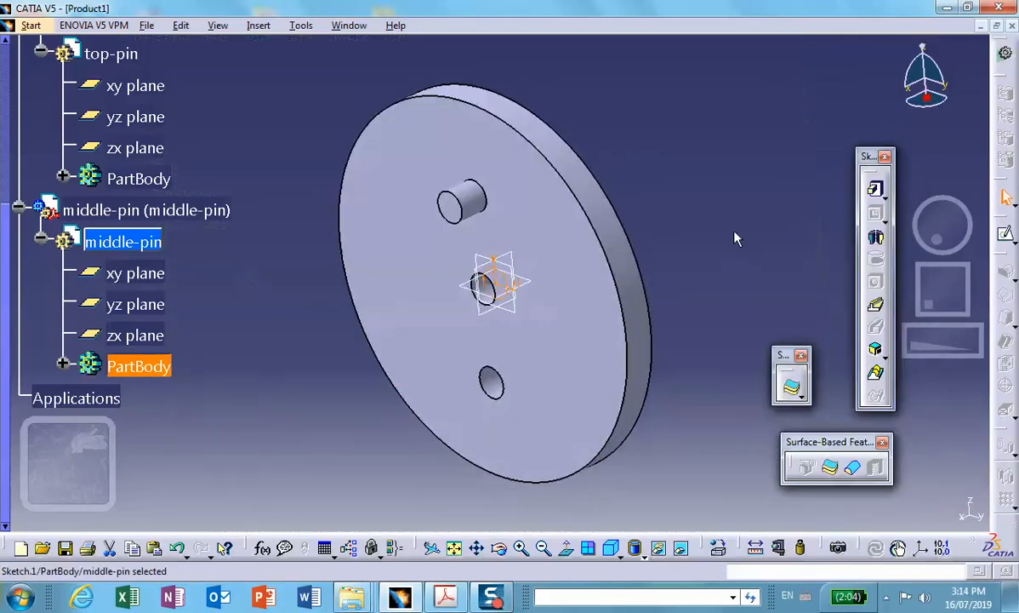
Pad the projected middle-hole circle with a length of 3 in and mirrored extent to form the middle pin.
{"action": "left_click", "coordinate": [875, 188]}
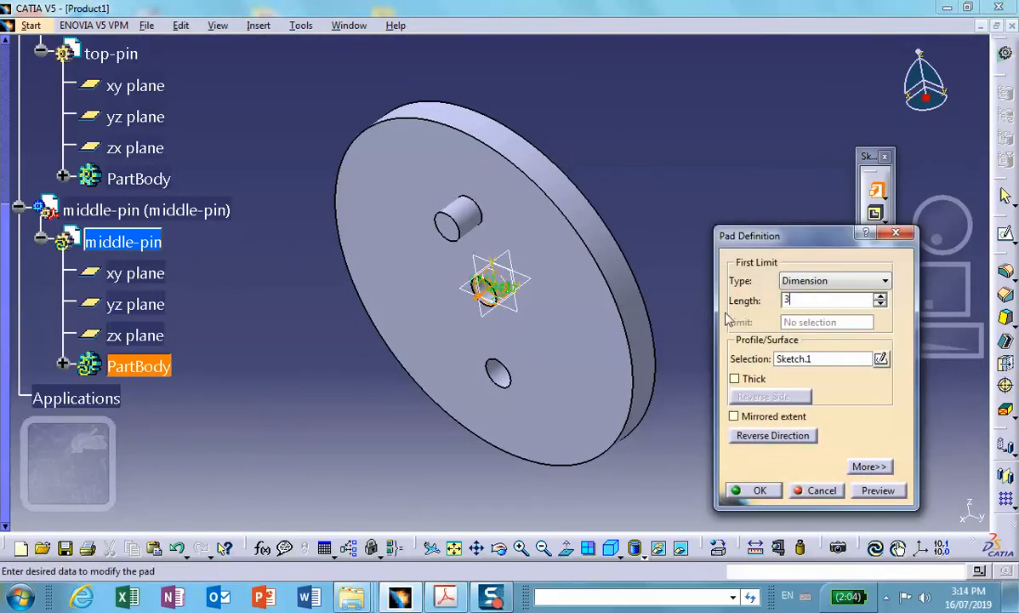
{"action": "left_click", "coordinate": [734, 416]}
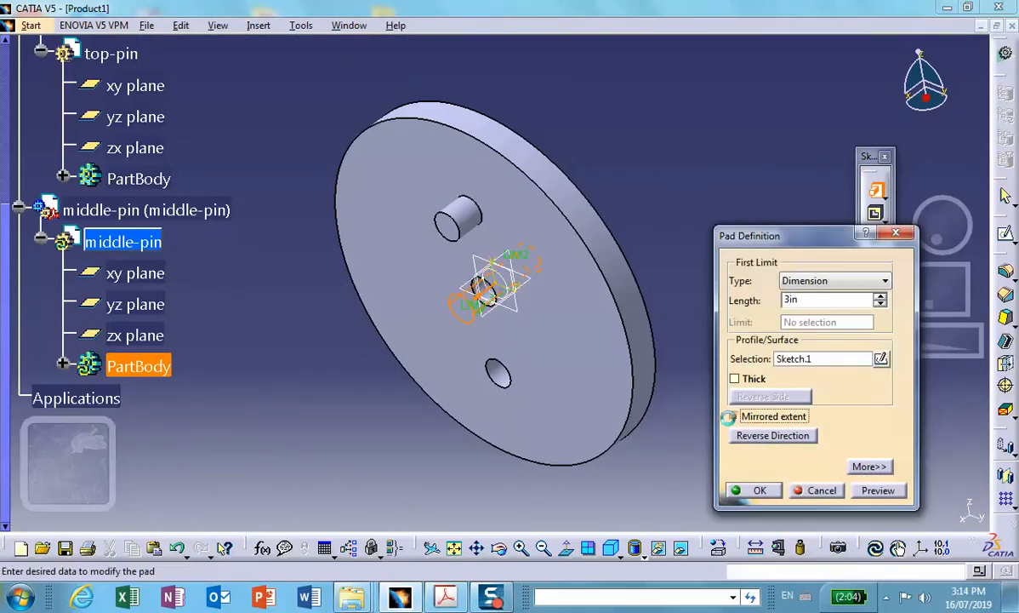
{"action": "left_click", "coordinate": [753, 490]}
Reactivate Product1 and insert another new part after middle-pin, keeping the assembly's origin point.
{"action": "scroll", "coordinate": [227, 146], "scroll_direction": "up", "scroll_amount": 3}
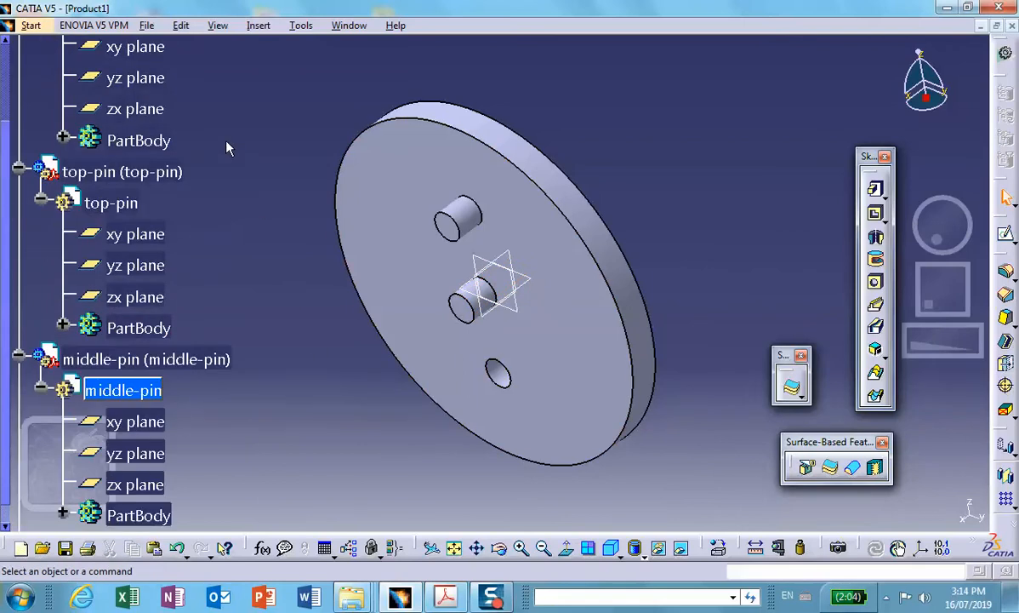
{"action": "scroll", "coordinate": [64, 178], "scroll_direction": "up", "scroll_amount": 3}
{"action": "double_click", "coordinate": [61, 150]}
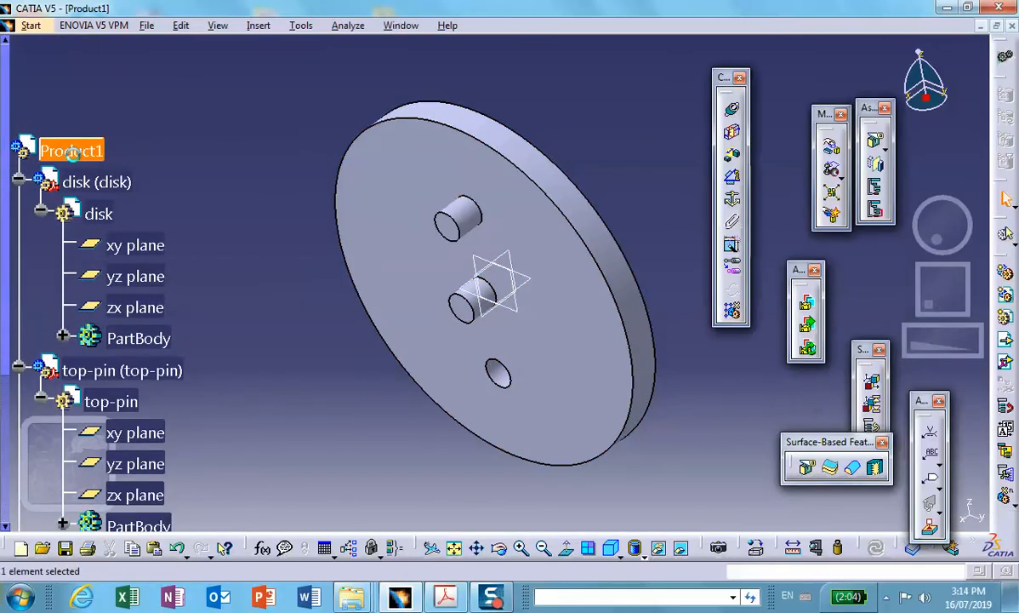
{"action": "left_click", "coordinate": [257, 25]}
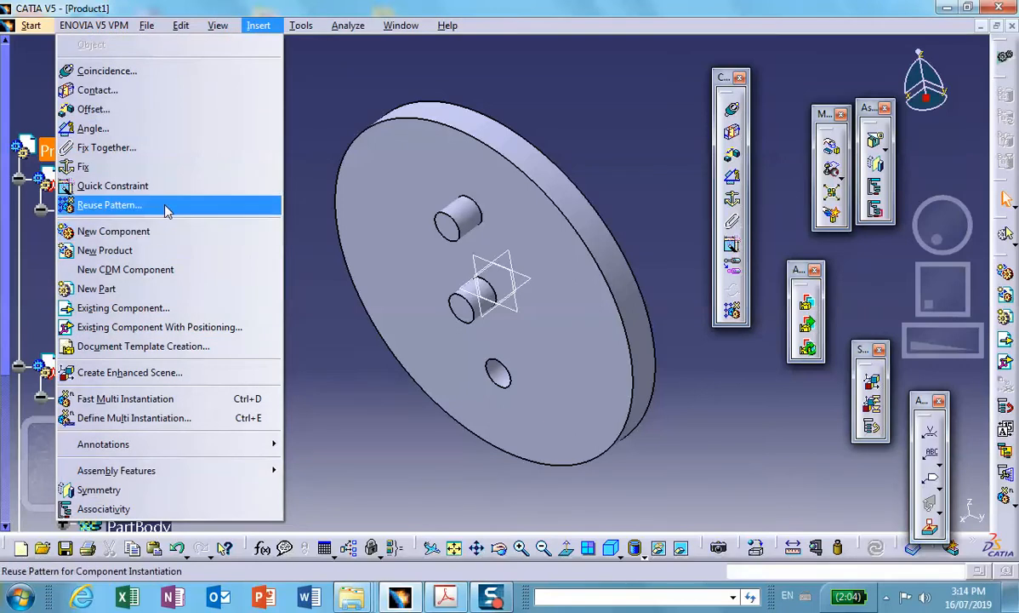
{"action": "left_click", "coordinate": [129, 289]}
{"action": "left_click", "coordinate": [632, 358]}
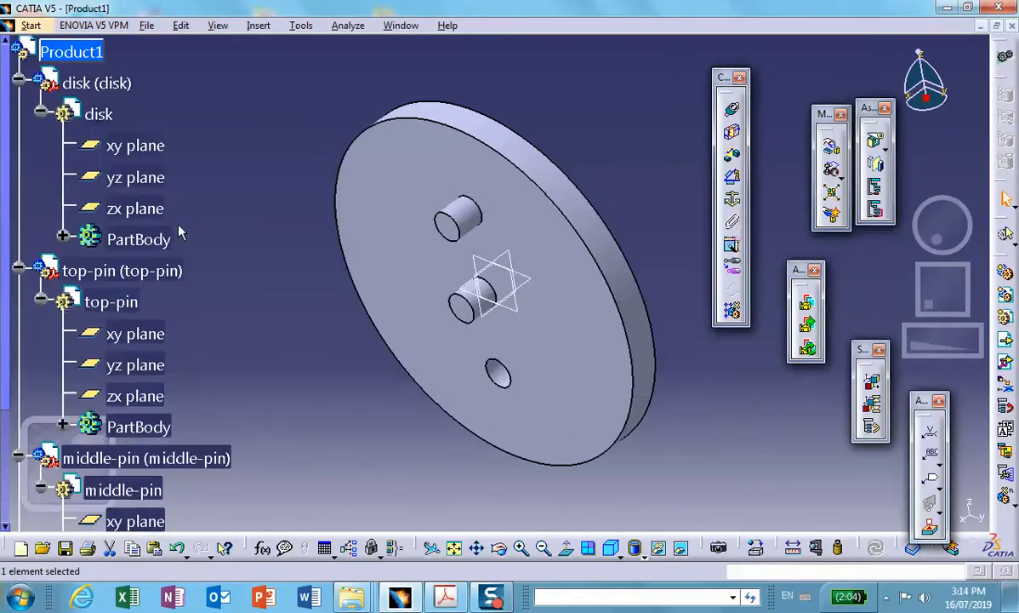
Set the new part's instance name to bottopin and its part number to bottom-pin.
{"action": "left_click", "coordinate": [17, 97]}
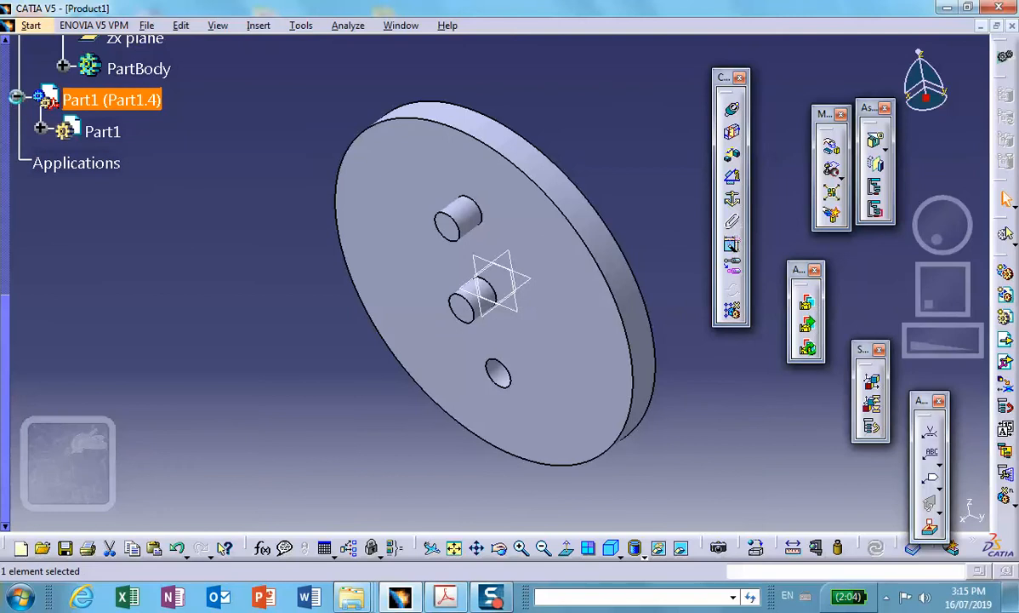
{"action": "right_click", "coordinate": [130, 100]}
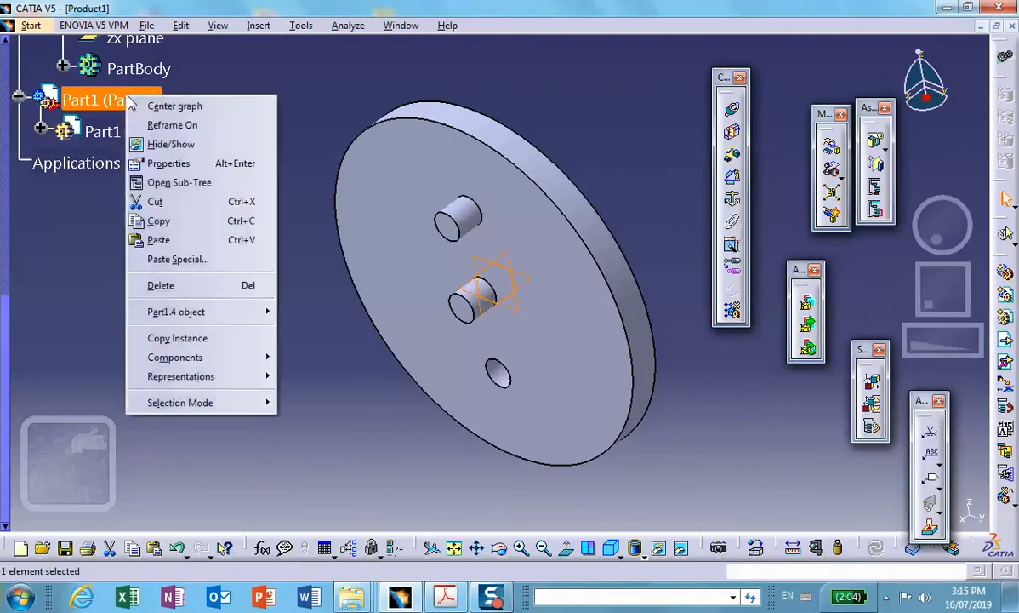
{"action": "left_click", "coordinate": [169, 162]}
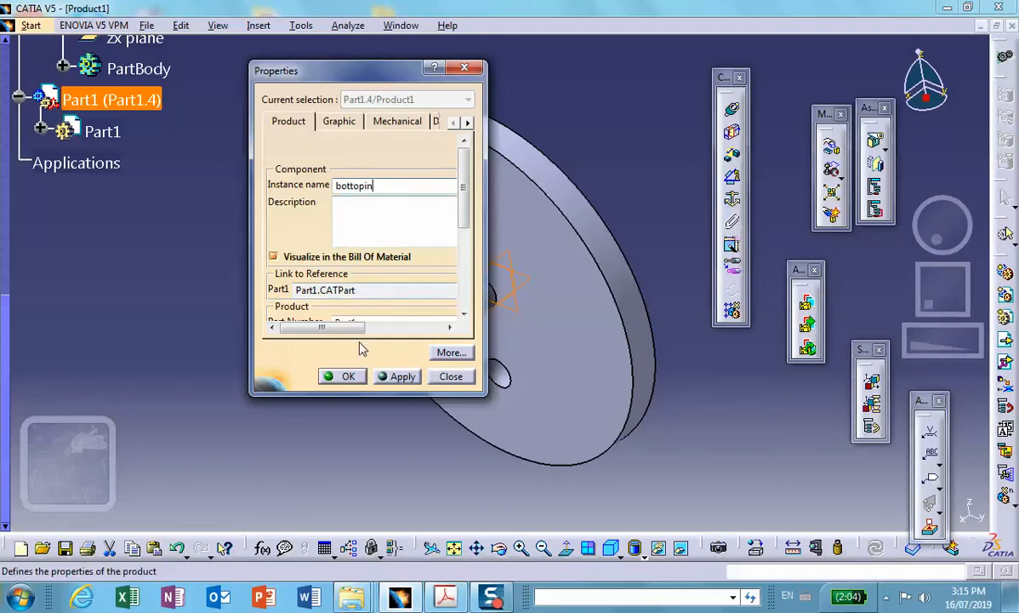
{"action": "left_click_drag", "start_coordinate": [347, 390], "coordinate": [348, 410]}
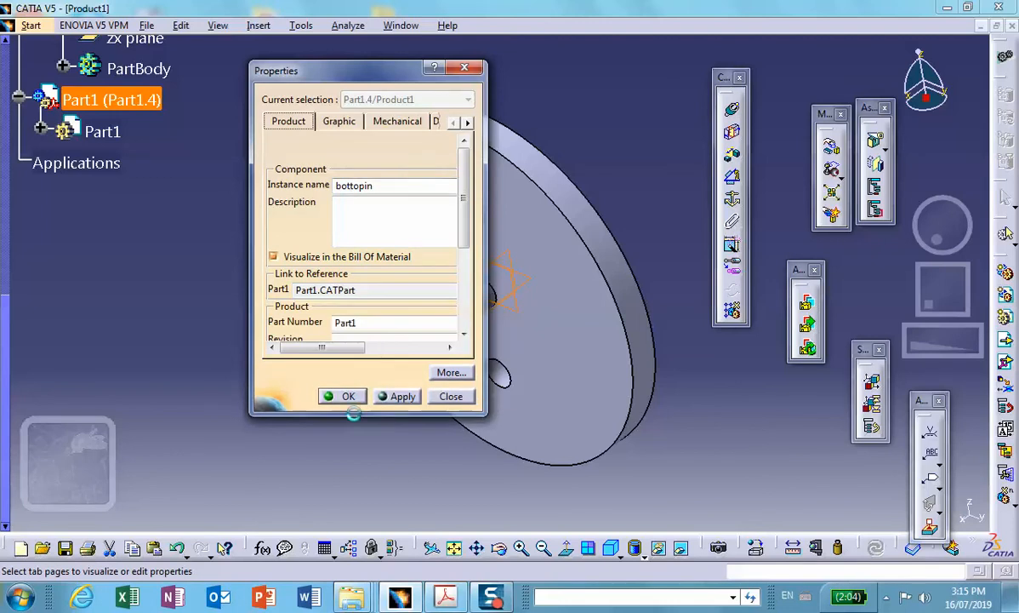
{"action": "double_click", "coordinate": [368, 323]}
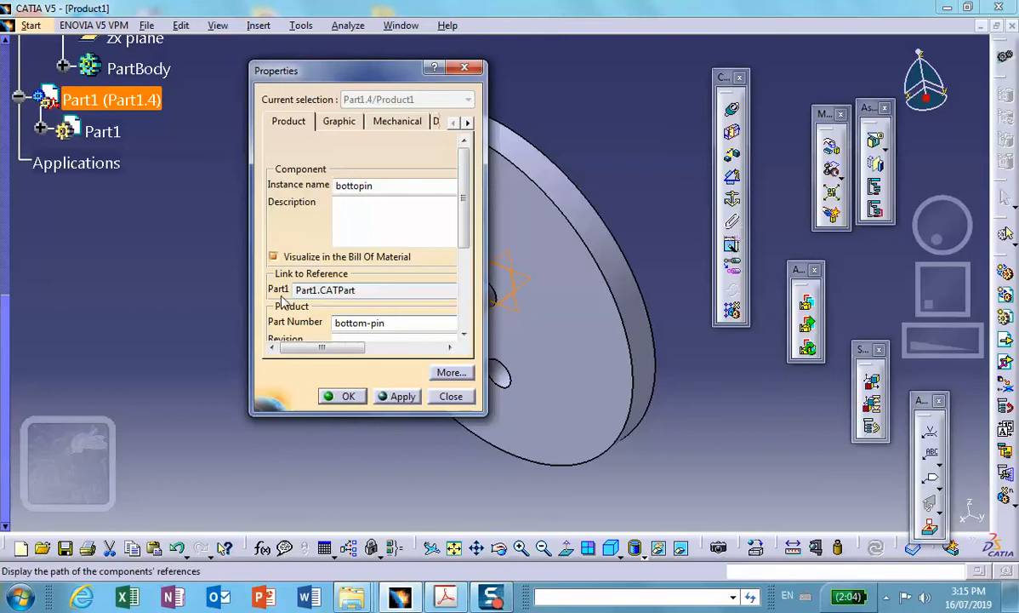
{"action": "left_click", "coordinate": [347, 396]}
Activate the bottom-pin part and project the edge of the disk's lower hole into a new sketch on its yz plane.
{"action": "double_click", "coordinate": [136, 132]}
{"action": "left_click", "coordinate": [133, 194]}
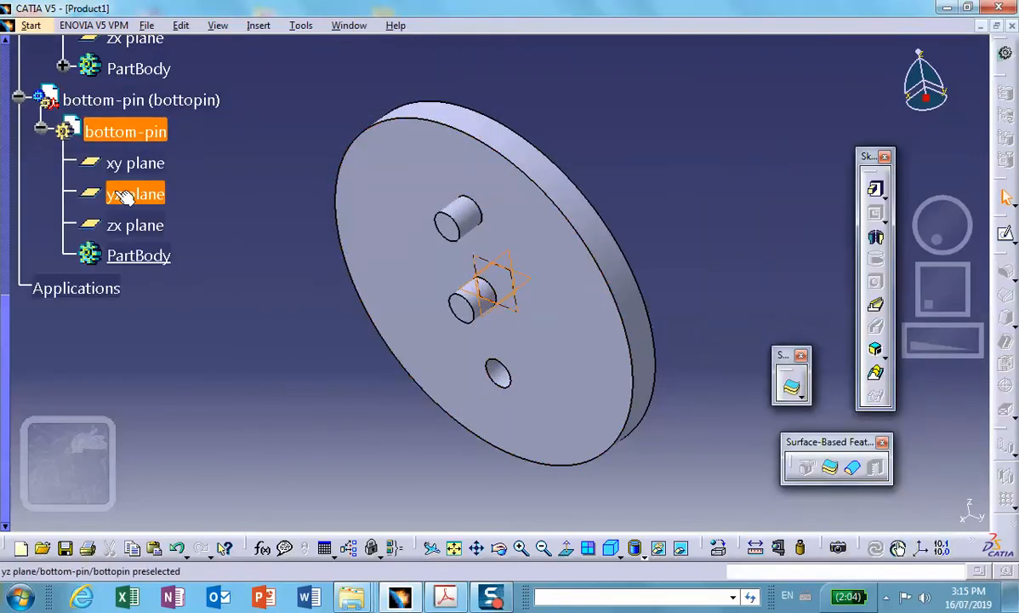
{"action": "left_click", "coordinate": [1004, 190]}
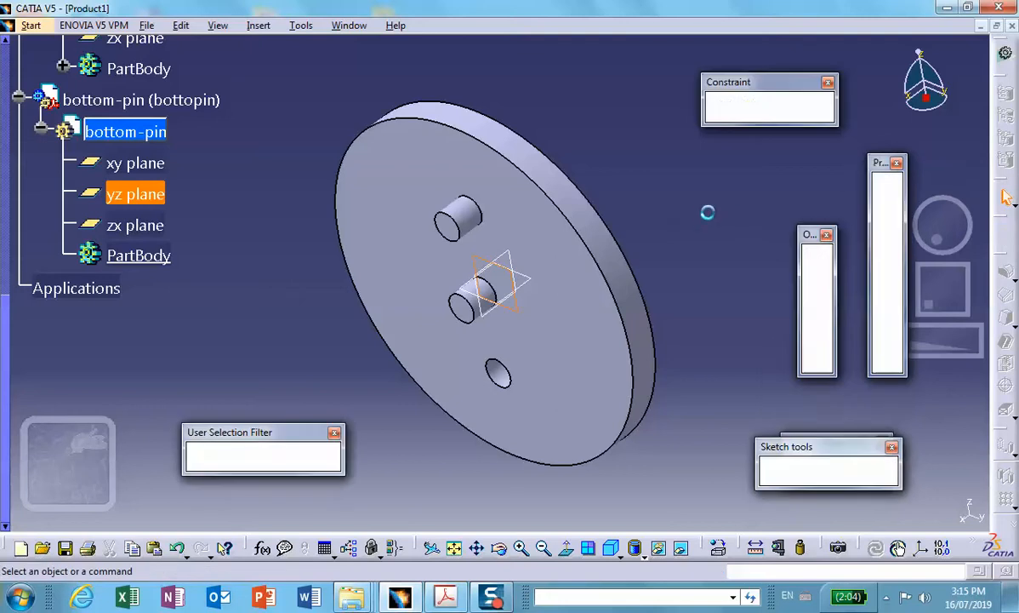
{"action": "middle_click_drag", "start_coordinate": [671, 218], "coordinate": [618, 282]}
{"action": "left_click", "coordinate": [819, 359]}
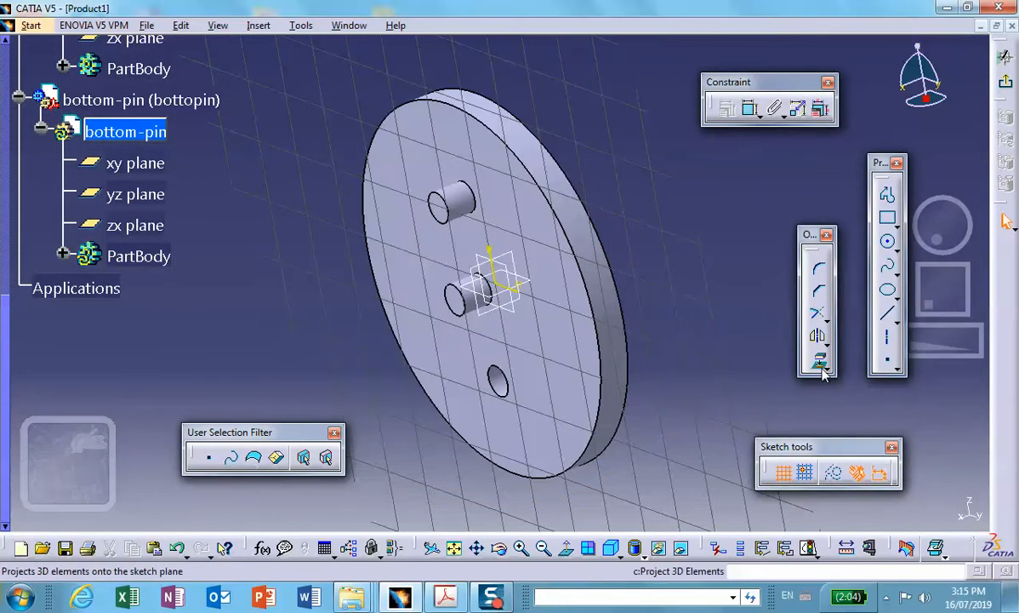
{"action": "left_click", "coordinate": [511, 378]}
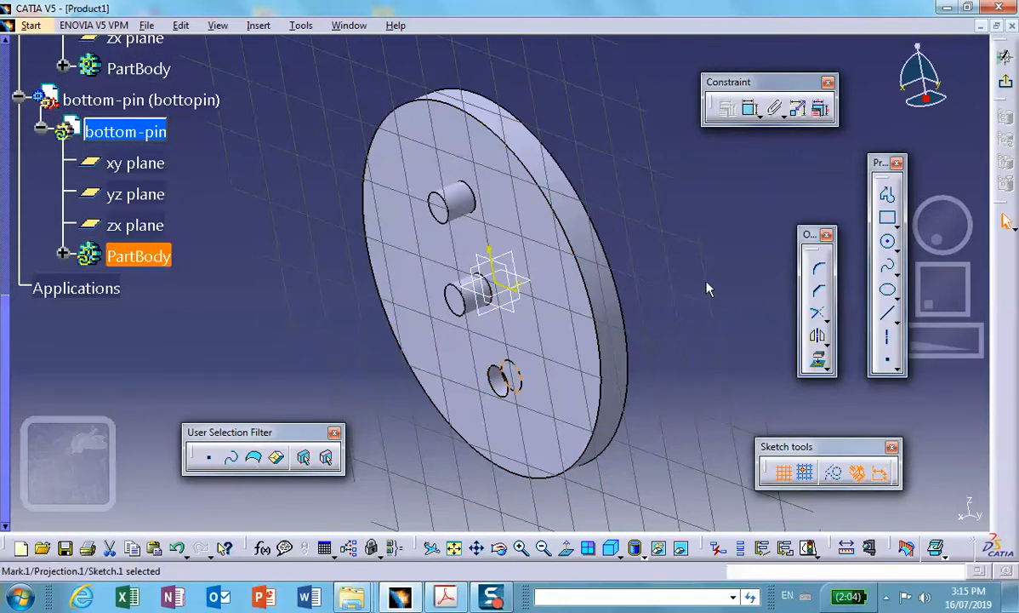
{"action": "left_click", "coordinate": [1007, 87]}
Pad the projected lower-hole circle with a length of 3 in and mirrored extent to form the bottom pin.
{"action": "left_click", "coordinate": [877, 190]}
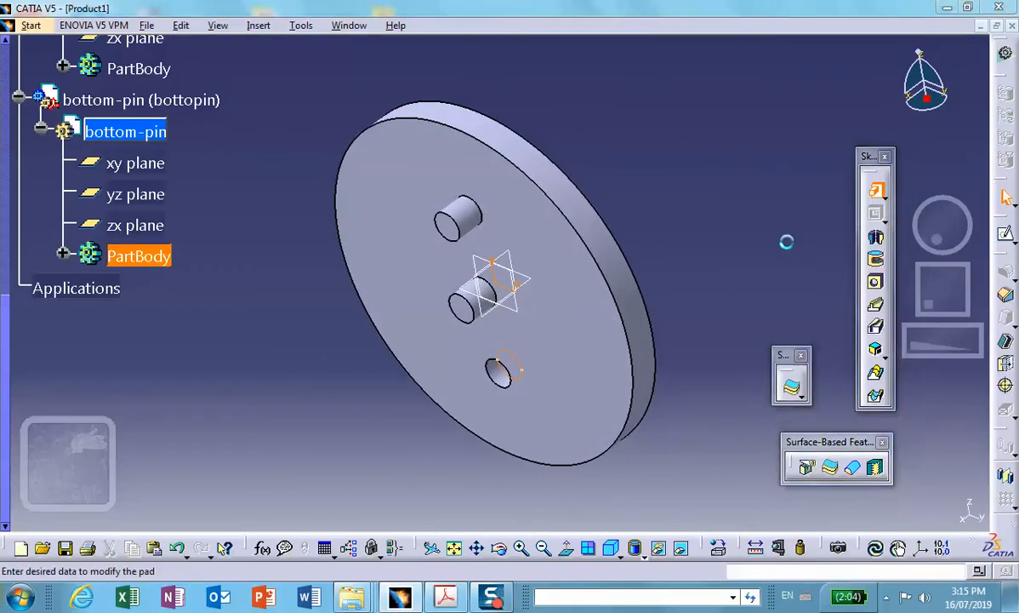
{"action": "left_click", "coordinate": [734, 416]}
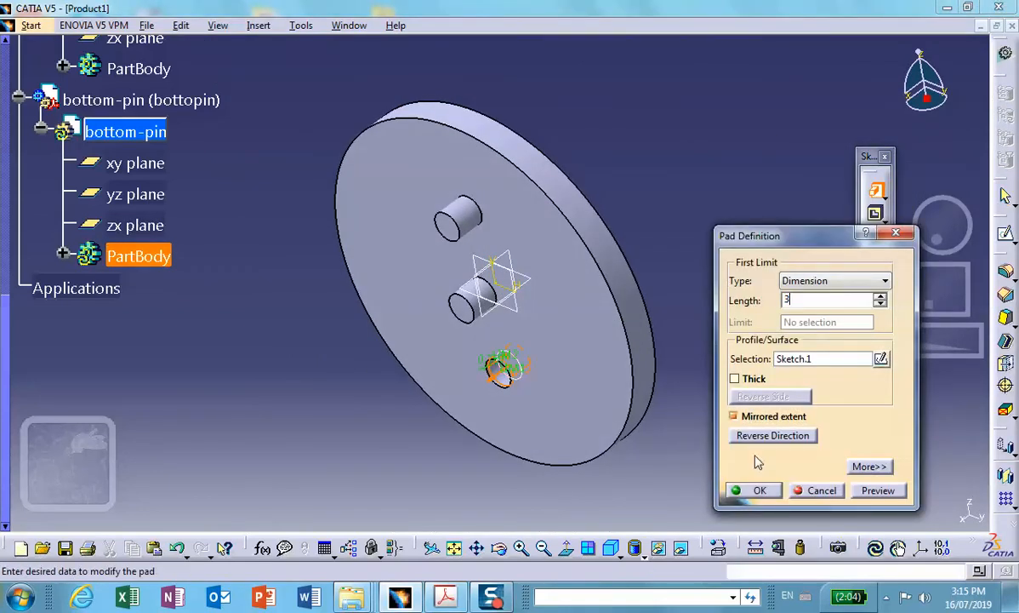
{"action": "left_click", "coordinate": [737, 489]}
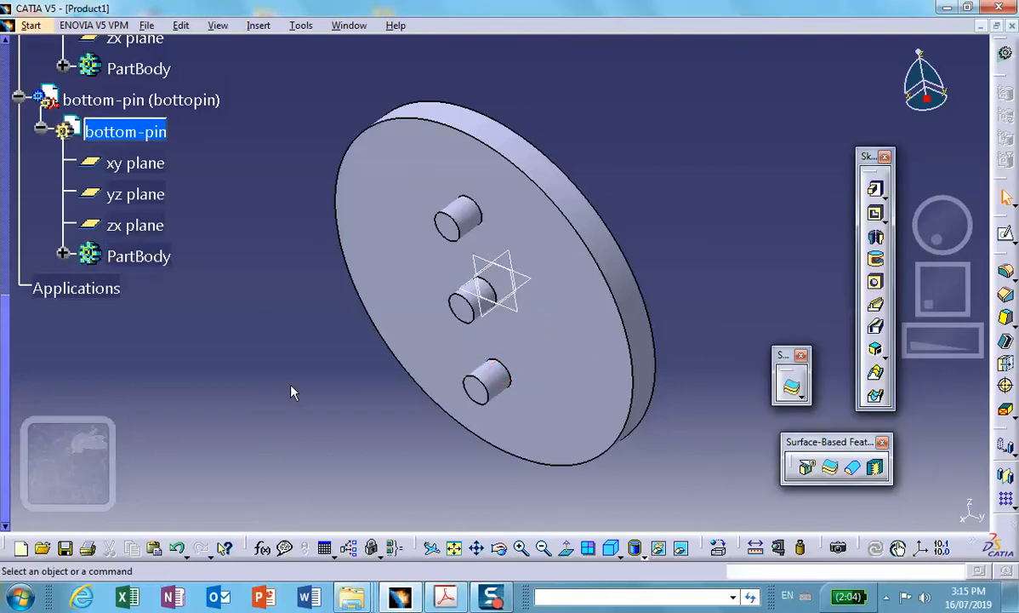
Reactivate Product1 and apply the Steel material from the metal library to the whole assembly.
{"action": "scroll", "coordinate": [280, 375], "scroll_direction": "up", "scroll_amount": 3}
{"action": "scroll", "coordinate": [280, 366], "scroll_direction": "up", "scroll_amount": 5}
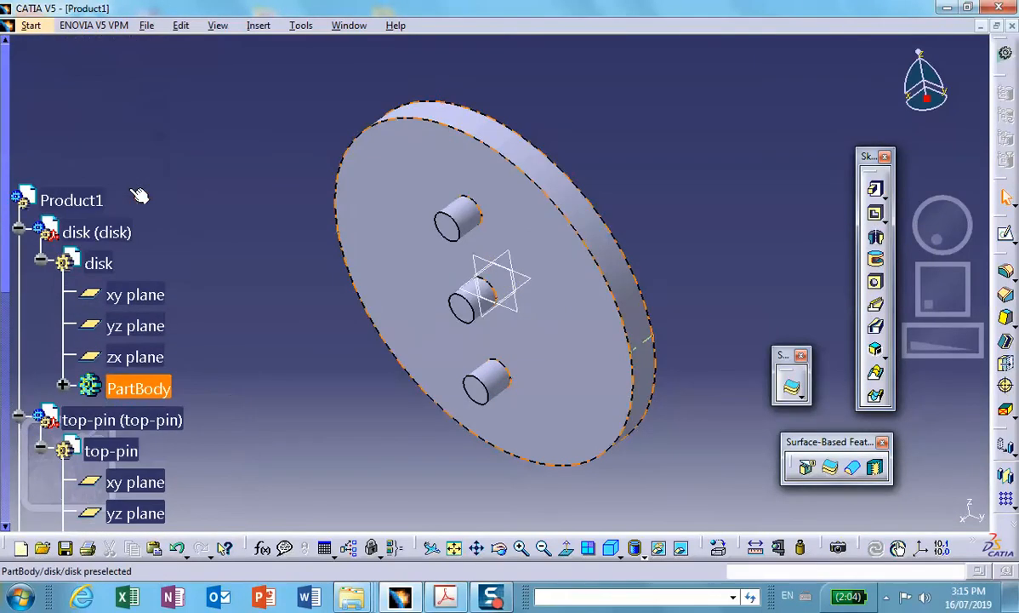
{"action": "double_click", "coordinate": [86, 201]}
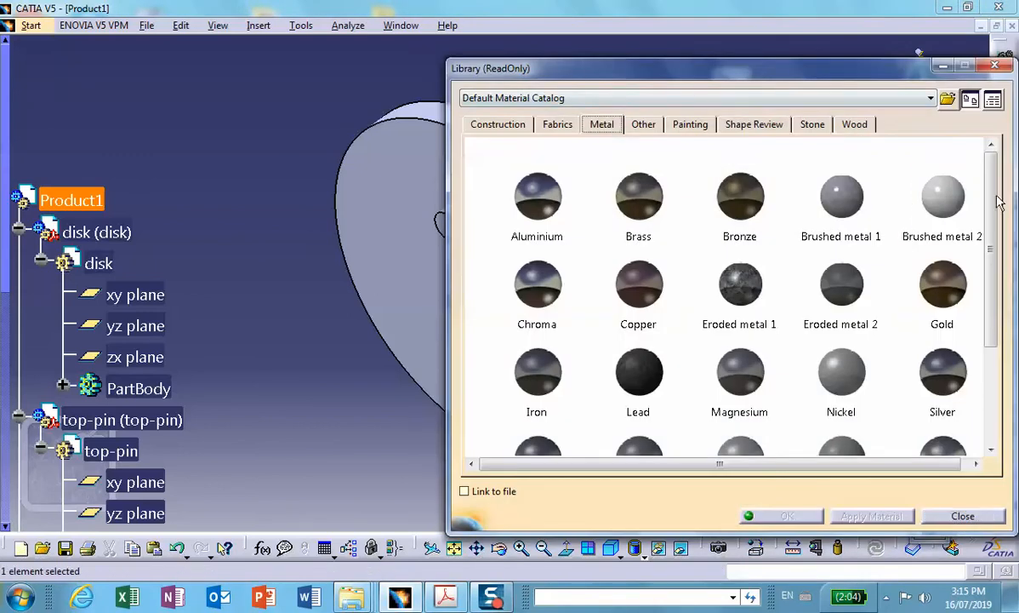
{"action": "left_click", "coordinate": [942, 198]}
{"action": "scroll", "coordinate": [992, 223], "scroll_direction": "down", "scroll_amount": 3}
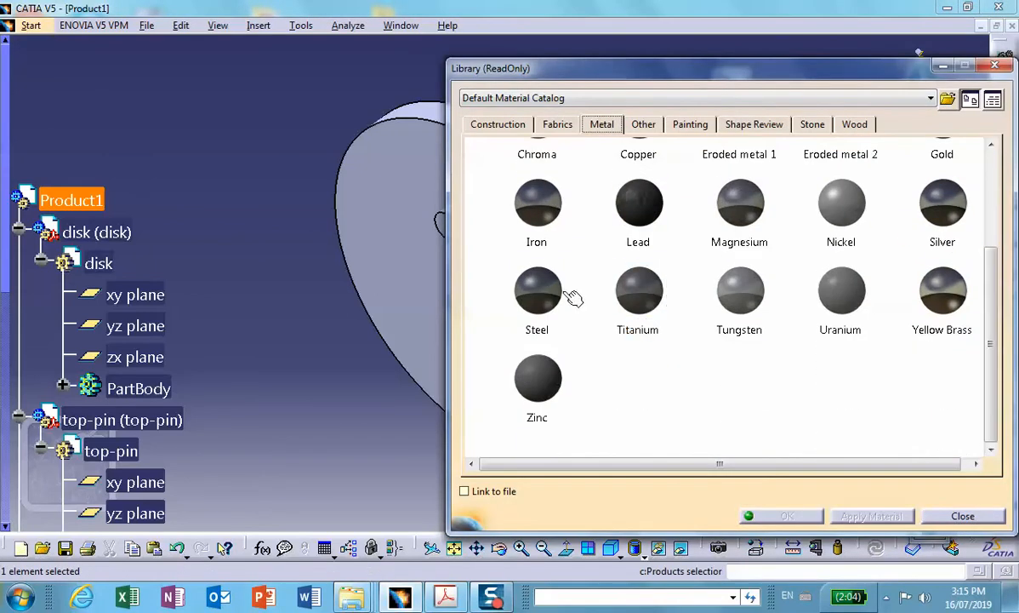
{"action": "left_click", "coordinate": [538, 289]}
{"action": "left_click", "coordinate": [139, 388]}
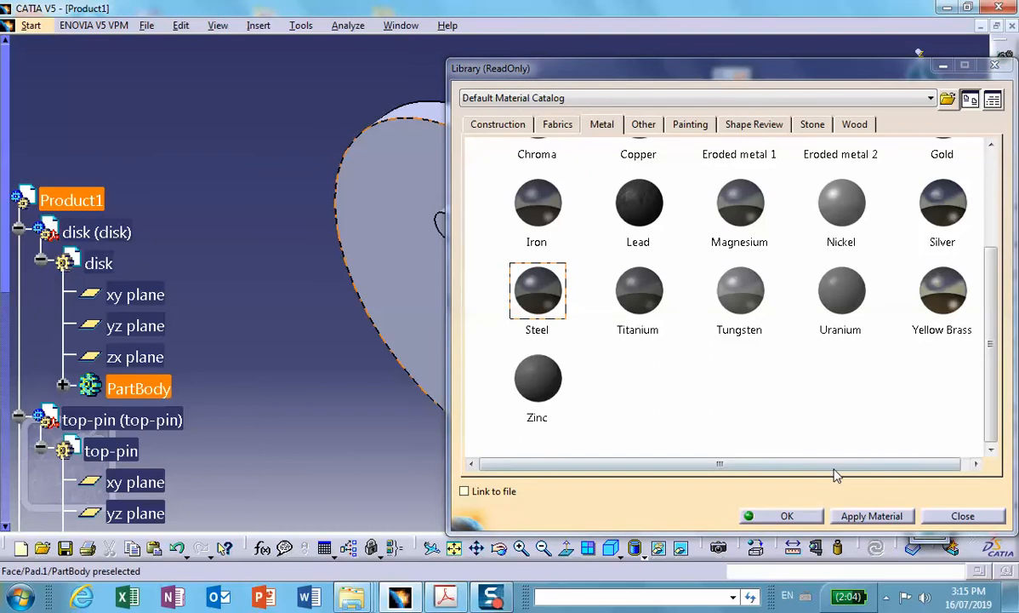
{"action": "left_click", "coordinate": [781, 514]}
Start a managed save of Product1 and create a desktop folder named assembly-disk-pin for it.
{"action": "scroll", "coordinate": [255, 308], "scroll_direction": "down", "scroll_amount": 10}
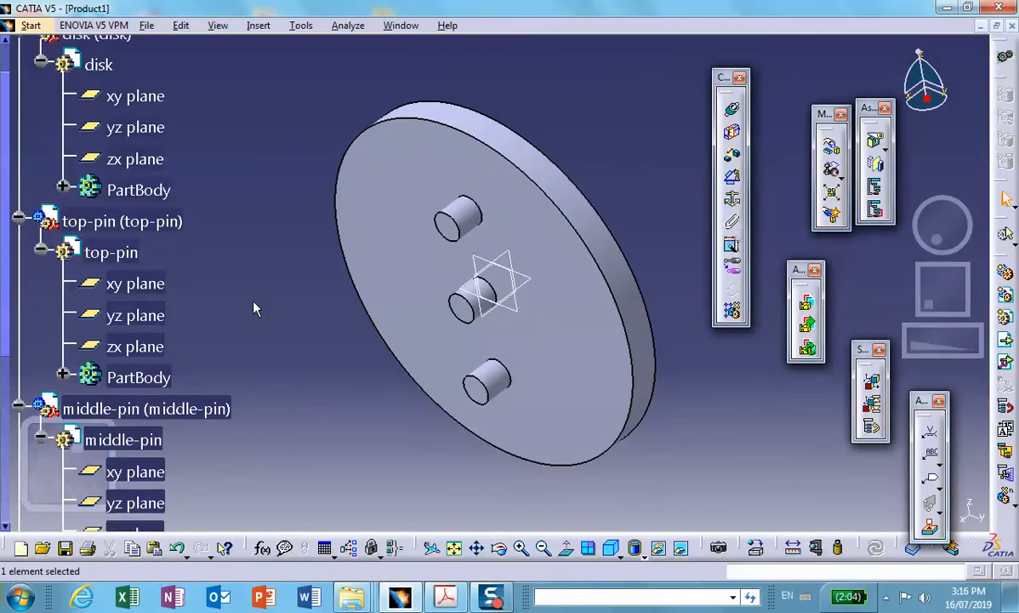
{"action": "left_click", "coordinate": [150, 26]}
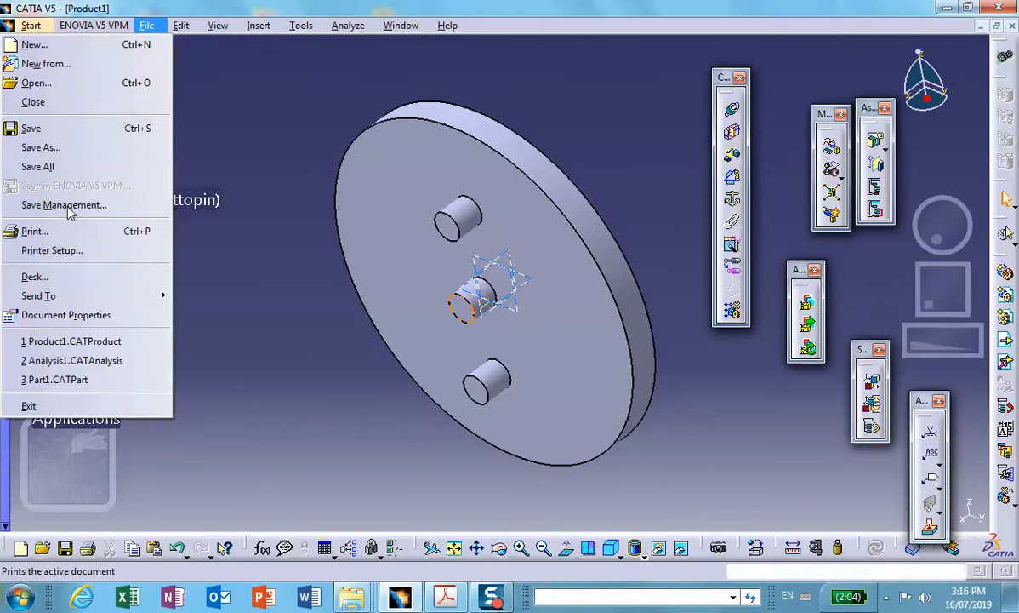
{"action": "left_click", "coordinate": [76, 205]}
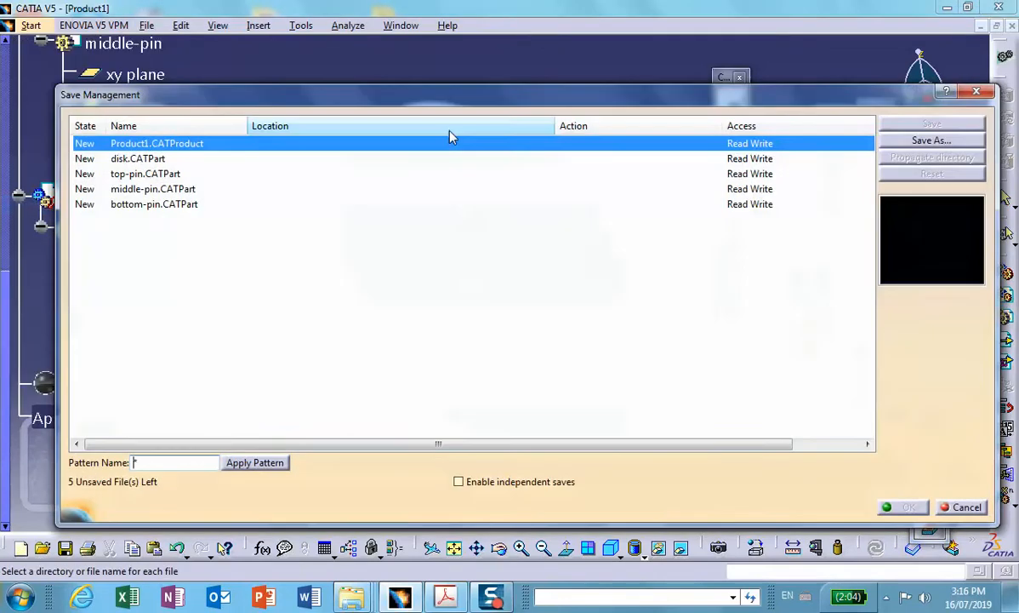
{"action": "left_click", "coordinate": [932, 141]}
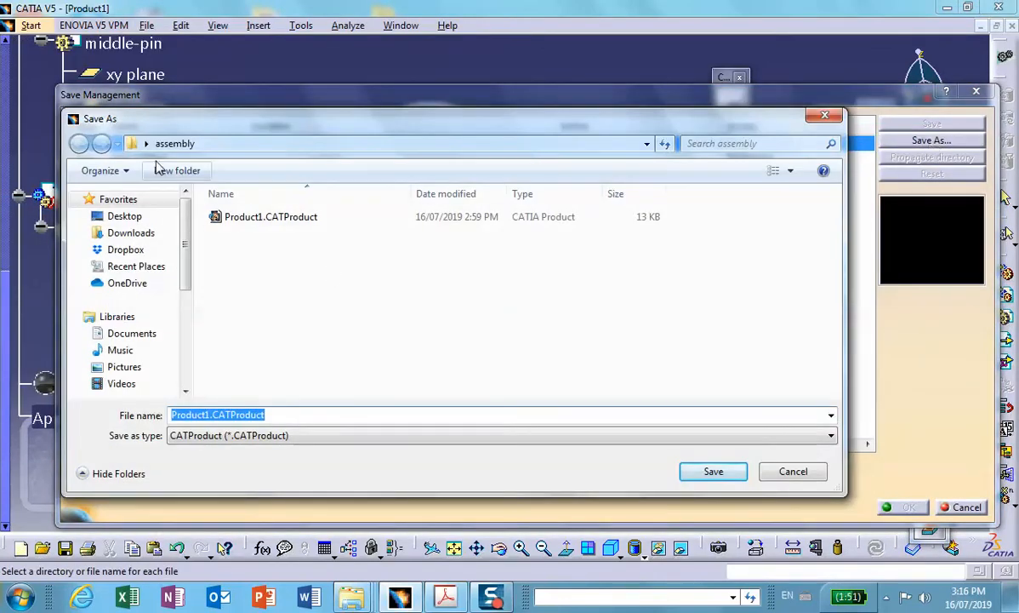
{"action": "left_click", "coordinate": [125, 216]}
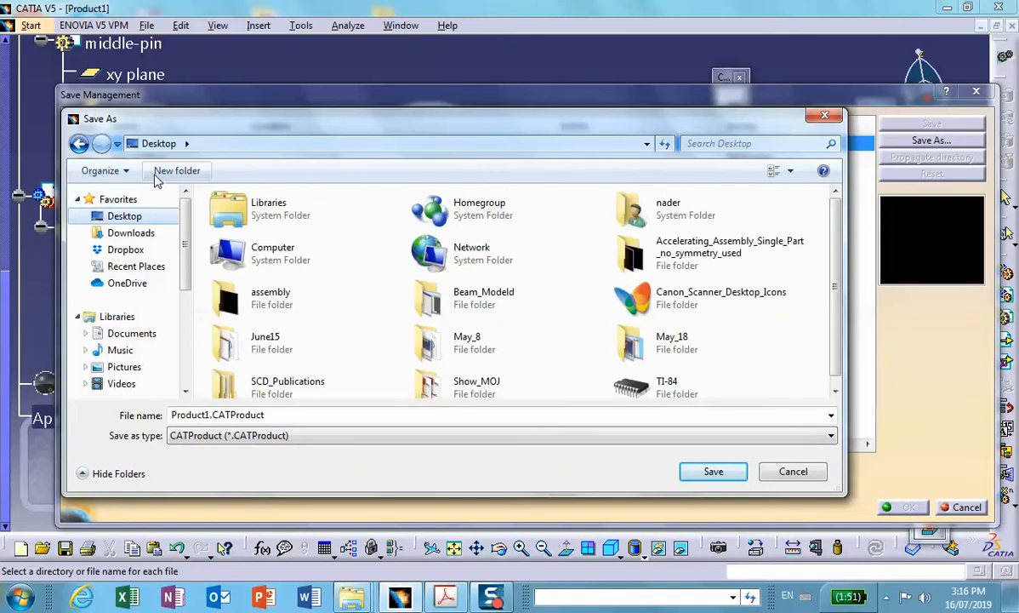
{"action": "left_click", "coordinate": [171, 171]}
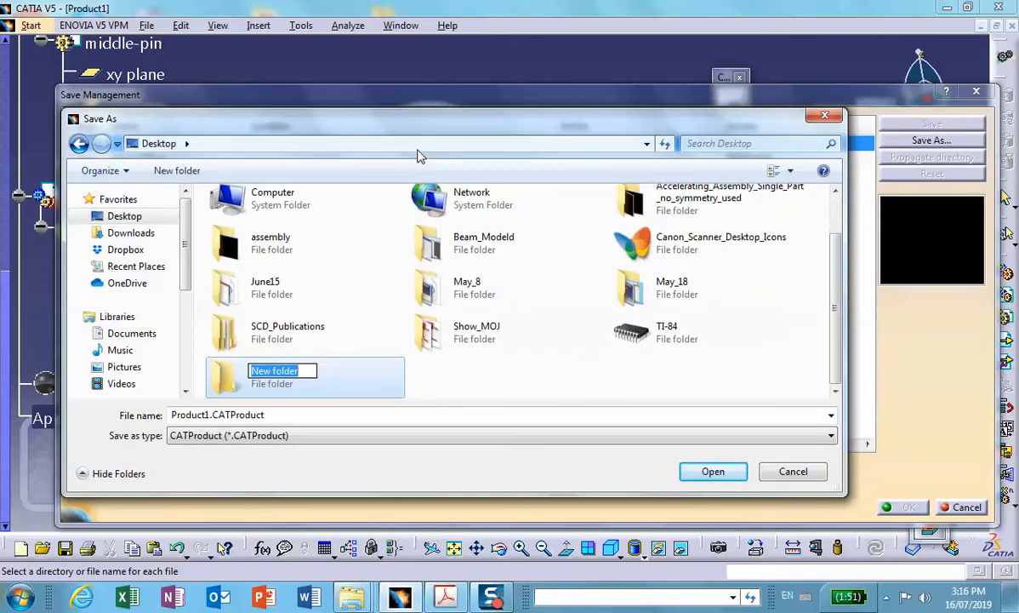
{"action": "type", "text": "assembly"}
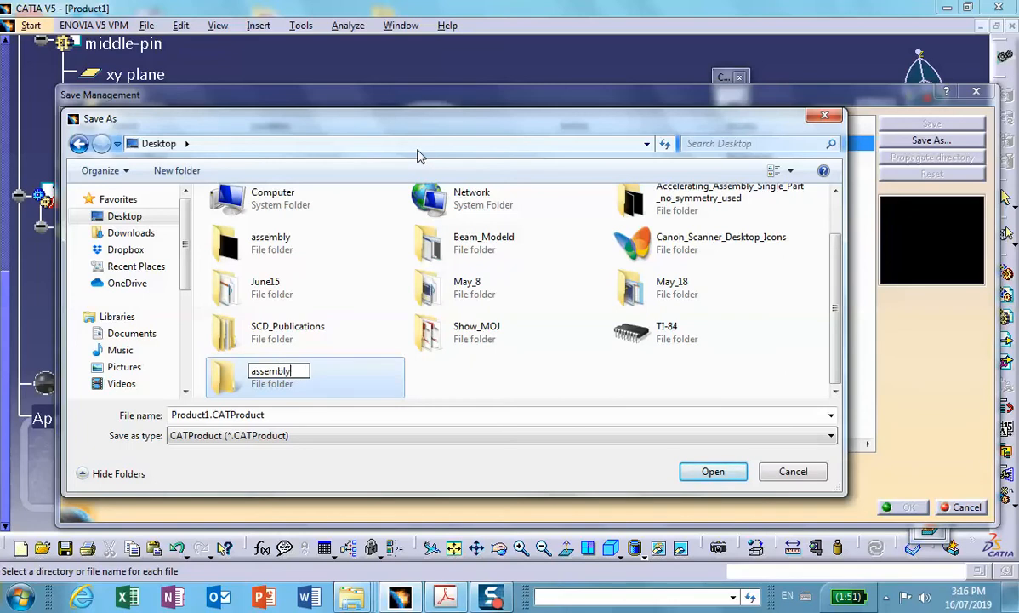
{"action": "type", "text": "-dist-pin"}
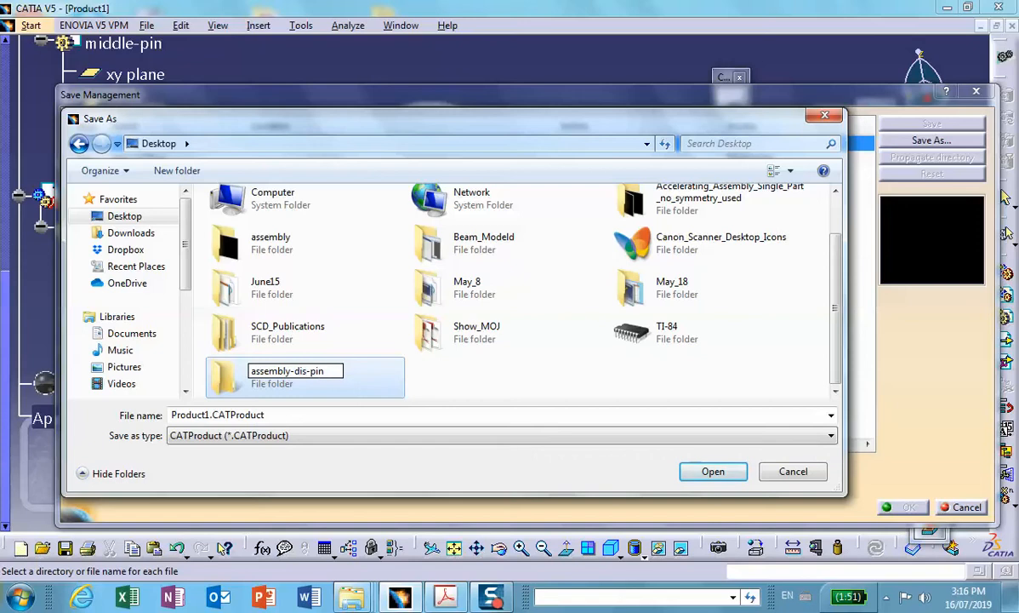
Save Product1.CATProduct together with all its part files in the assembly-disk-pin folder.
{"action": "left_click", "coordinate": [733, 482]}
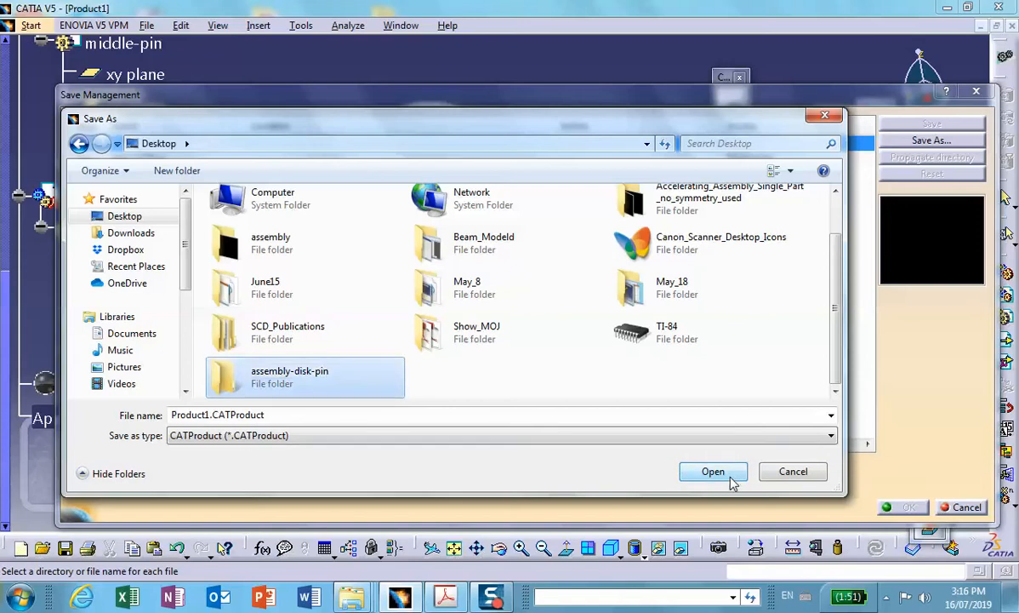
{"action": "left_click", "coordinate": [742, 471]}
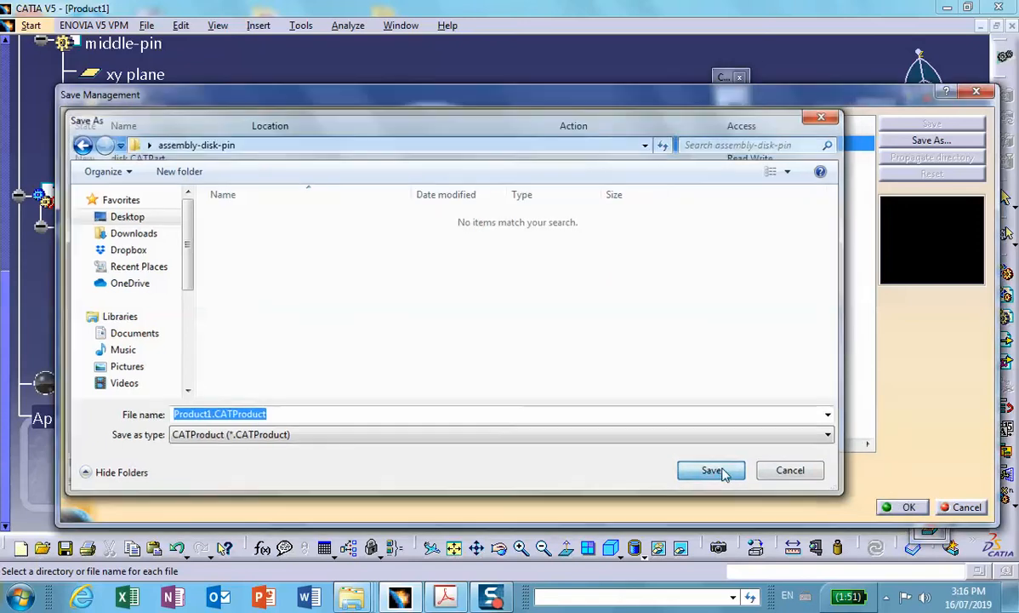
{"action": "left_click", "coordinate": [909, 506]}
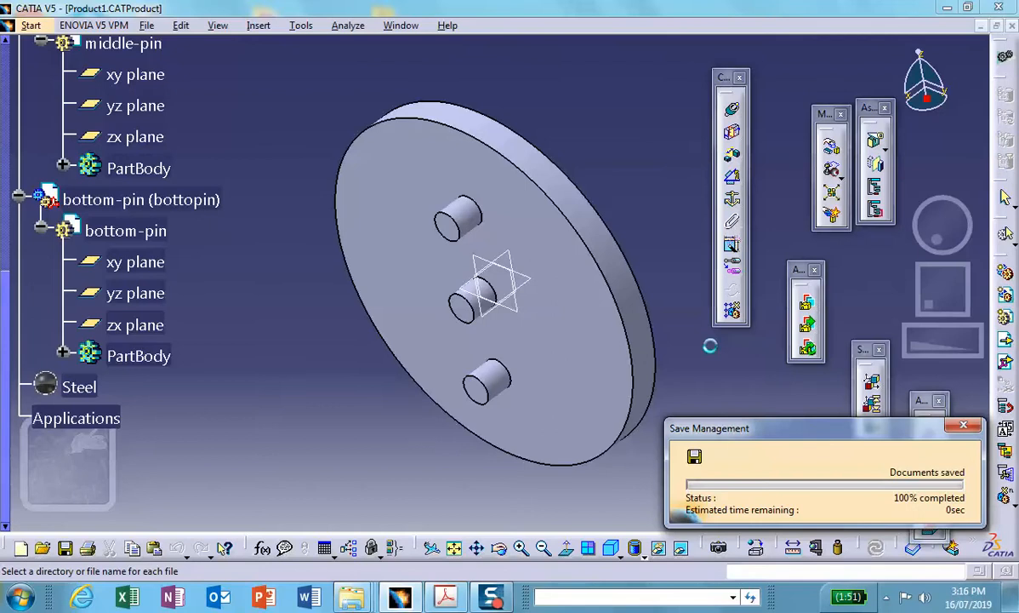
Inspect the pins on both disk faces and check the clamping and displacement conditions in hw_10_CAE_S19.pdf in Adobe Acrobat.
{"action": "middle_click_drag", "start_coordinate": [588, 434], "coordinate": [375, 171]}
{"action": "scroll", "coordinate": [441, 321], "scroll_direction": "up", "scroll_amount": 2}
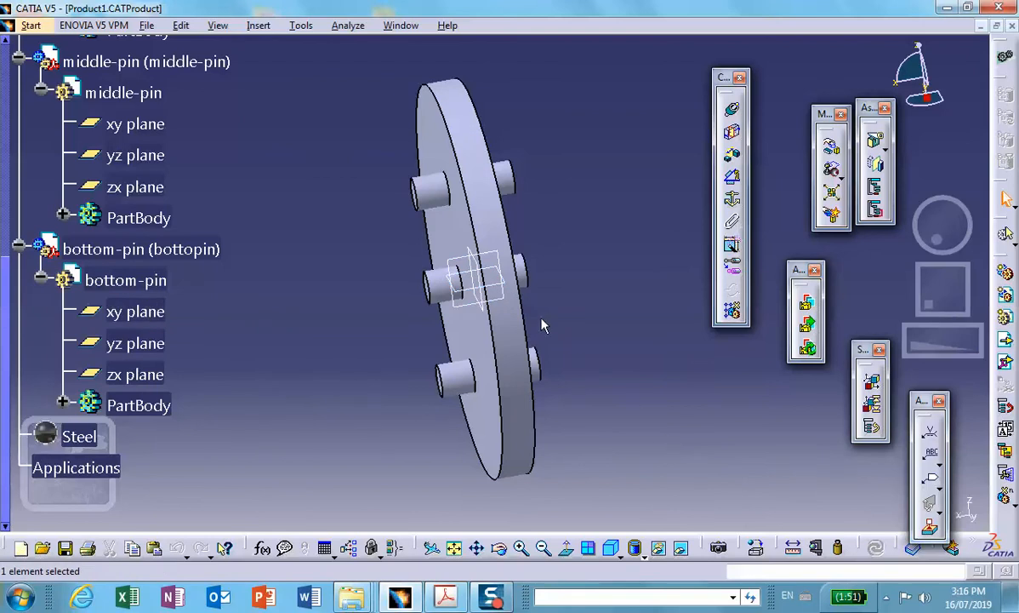
{"action": "middle_click_drag", "start_coordinate": [580, 374], "coordinate": [666, 425]}
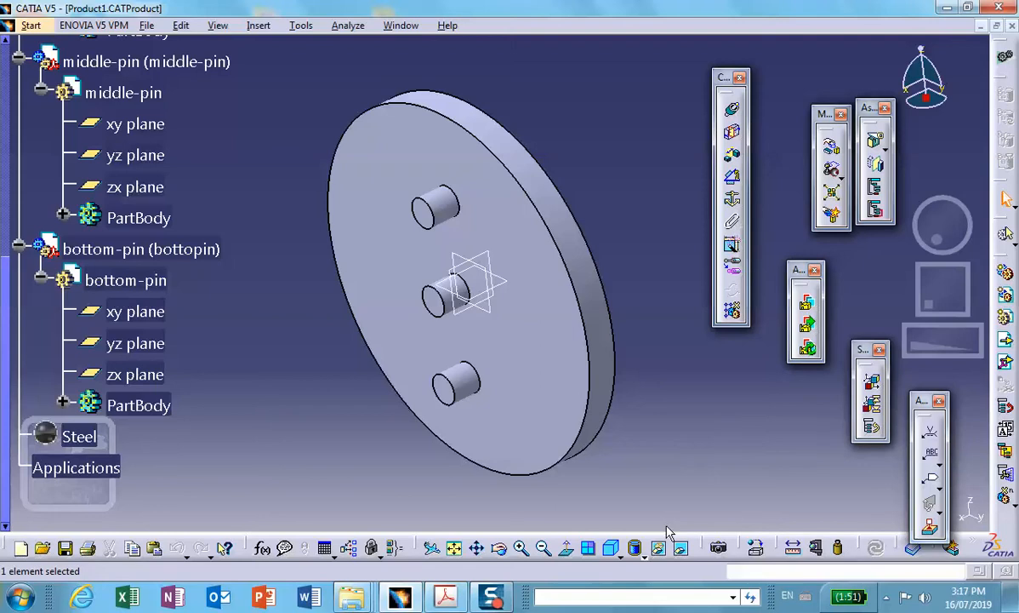
{"action": "mouse_move", "coordinate": [445, 596]}
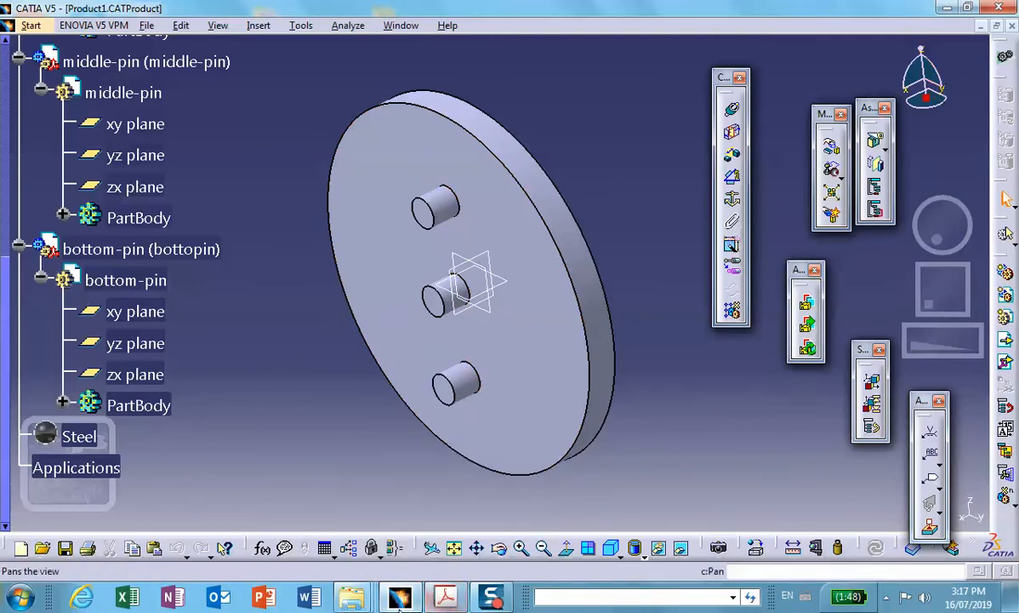
{"action": "left_click", "coordinate": [441, 601]}
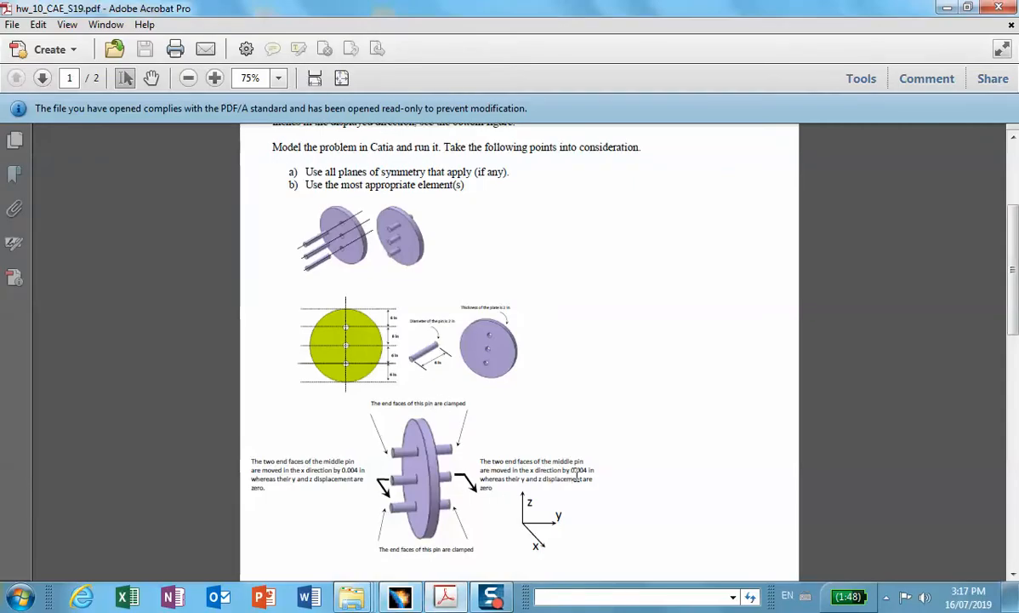
{"action": "left_click", "coordinate": [947, 8]}
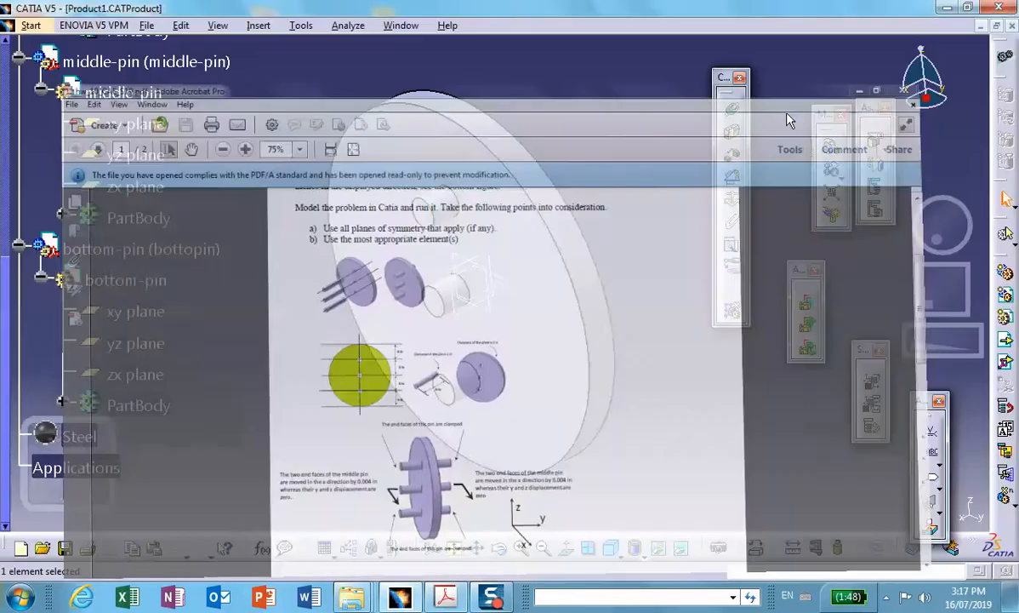
Split the disk and all three pins through the disk's mid-thickness with an assembly split on the bottom-pin's yz plane.
{"action": "left_click", "coordinate": [434, 272]}
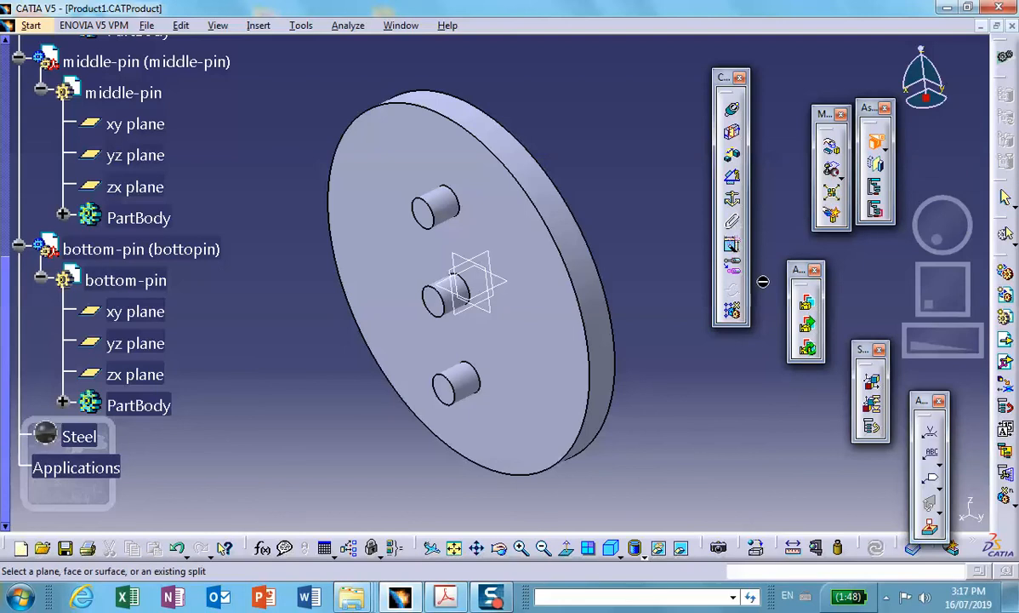
{"action": "left_click", "coordinate": [495, 288]}
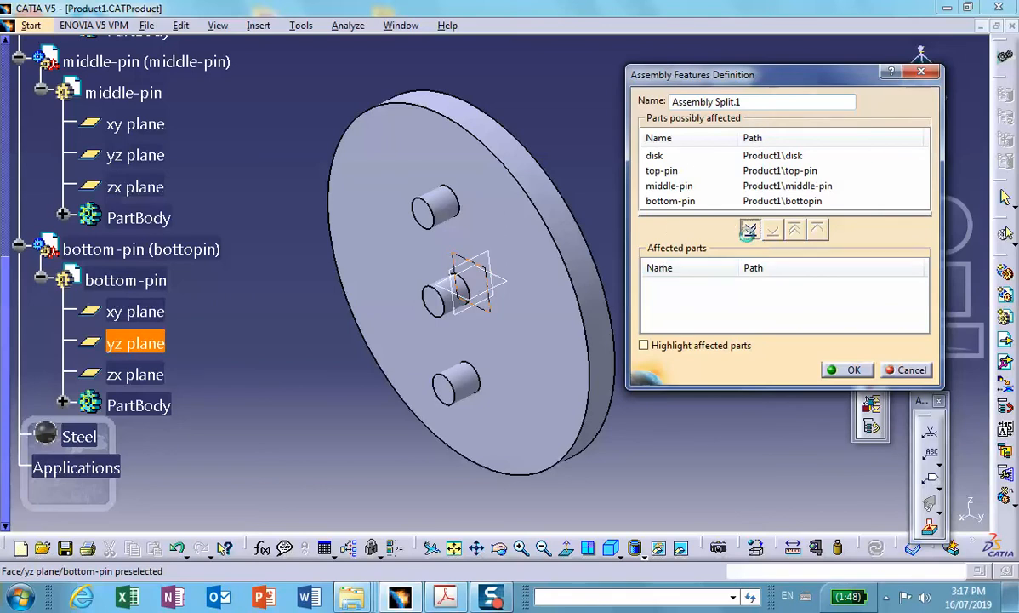
{"action": "left_click", "coordinate": [748, 232]}
{"action": "left_click", "coordinate": [838, 368]}
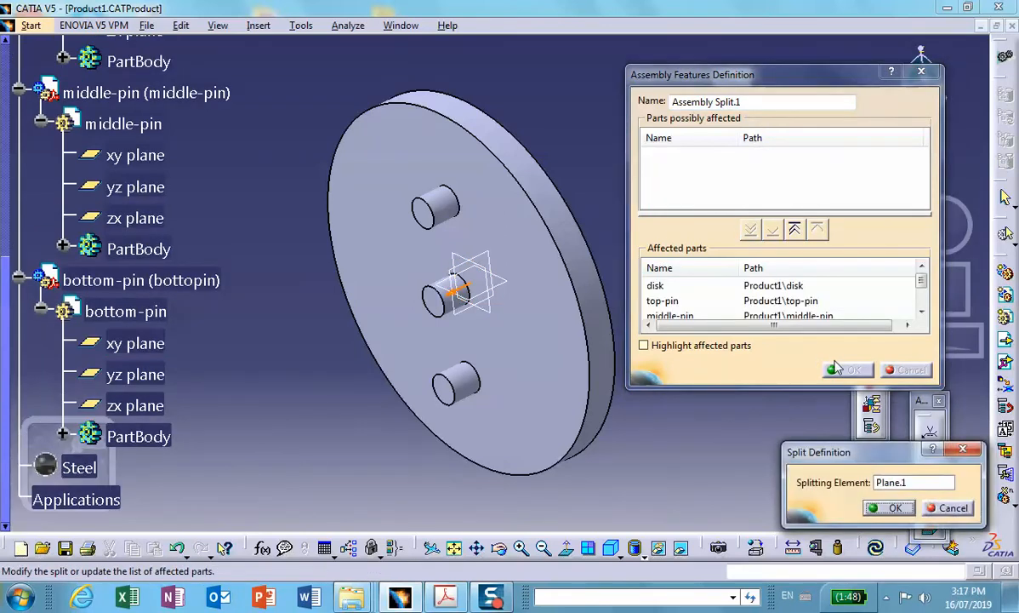
{"action": "left_click", "coordinate": [887, 507]}
Split all four parts with a second assembly split on the bottom-pin's xy plane, keeping the upper half.
{"action": "middle_click_drag", "start_coordinate": [610, 297], "coordinate": [300, 300]}
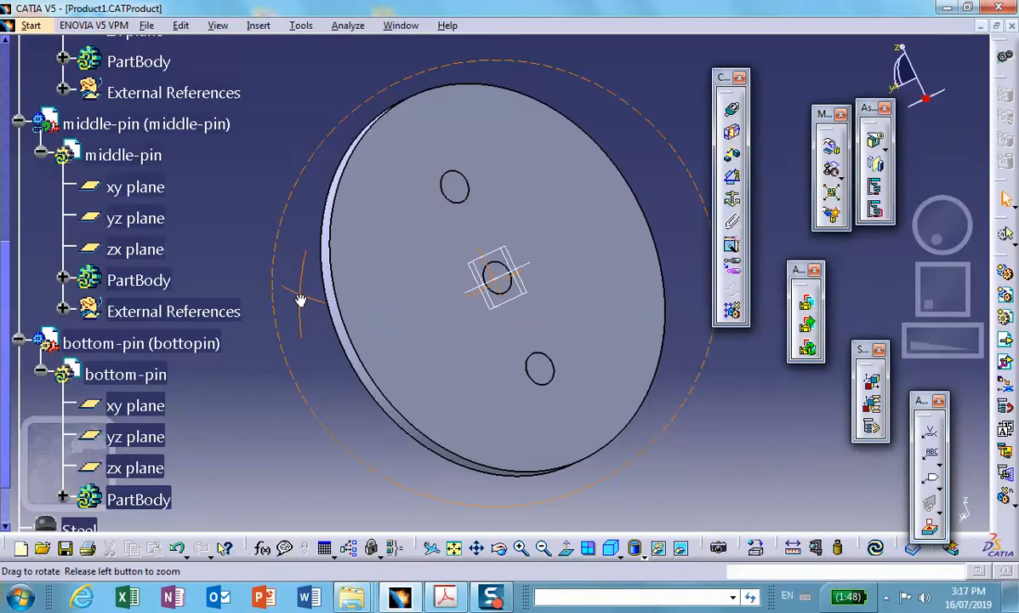
{"action": "middle_click_drag", "start_coordinate": [455, 284], "coordinate": [740, 334]}
{"action": "middle_click_drag", "start_coordinate": [539, 358], "coordinate": [548, 264]}
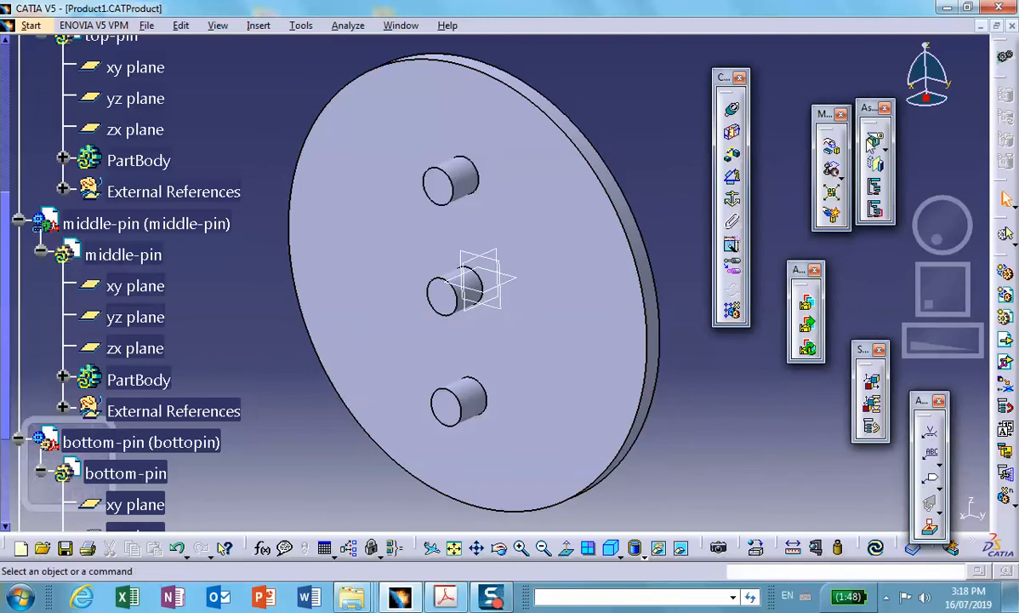
{"action": "left_click", "coordinate": [875, 140]}
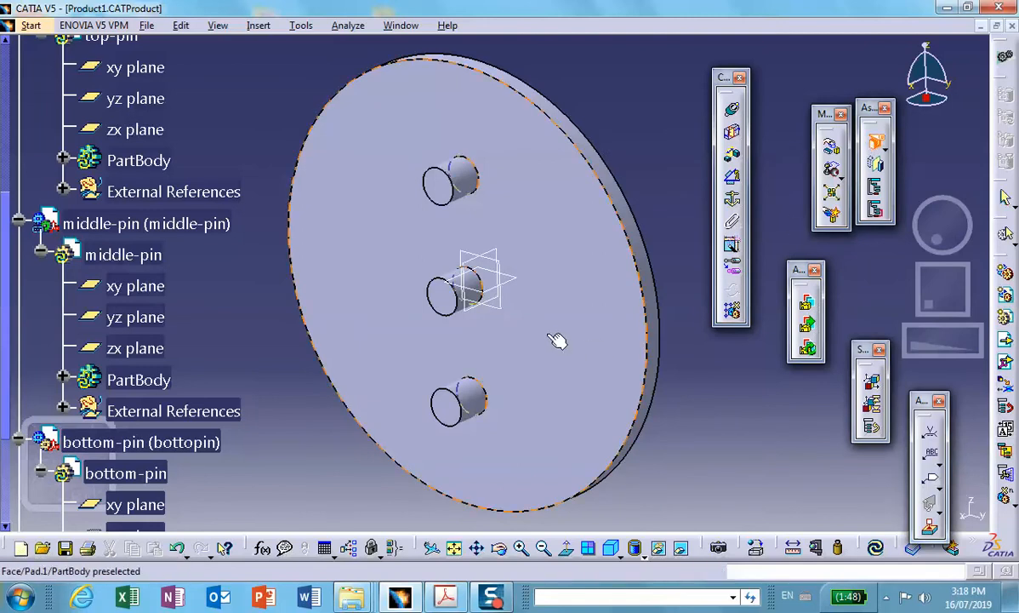
{"action": "left_click", "coordinate": [514, 282]}
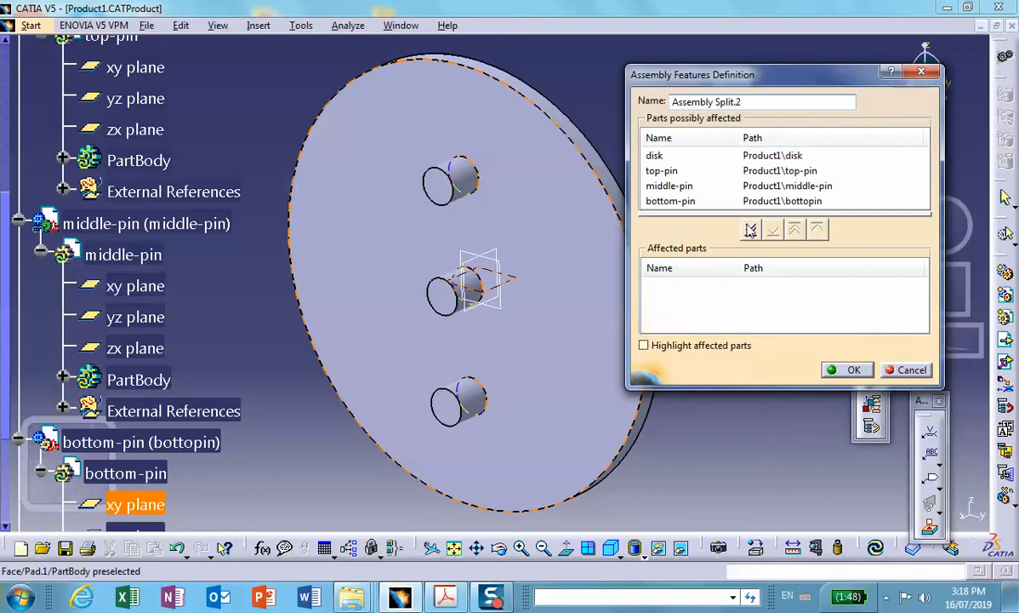
{"action": "left_click", "coordinate": [750, 230]}
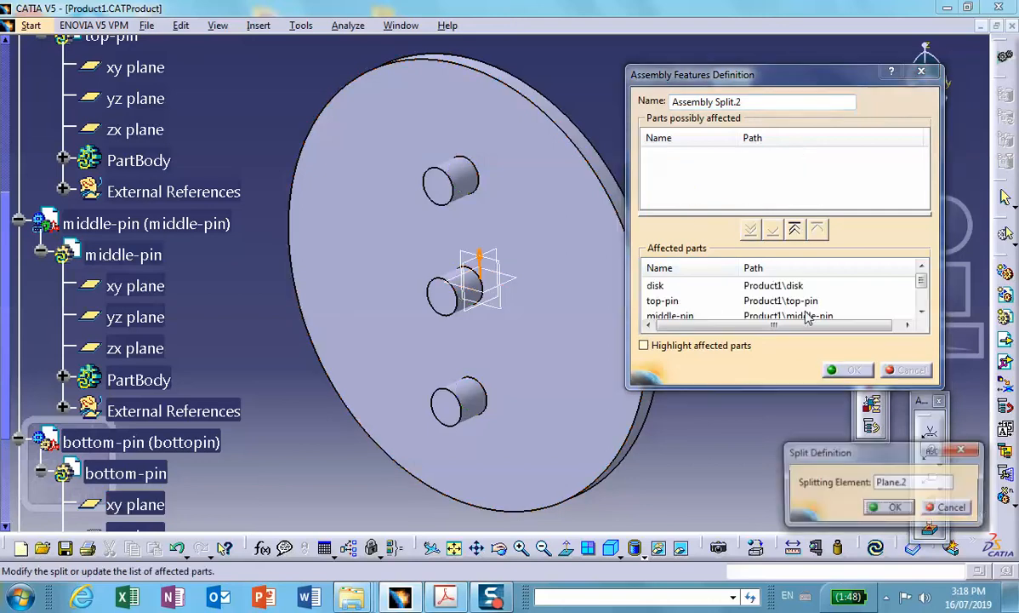
{"action": "left_click", "coordinate": [889, 508]}
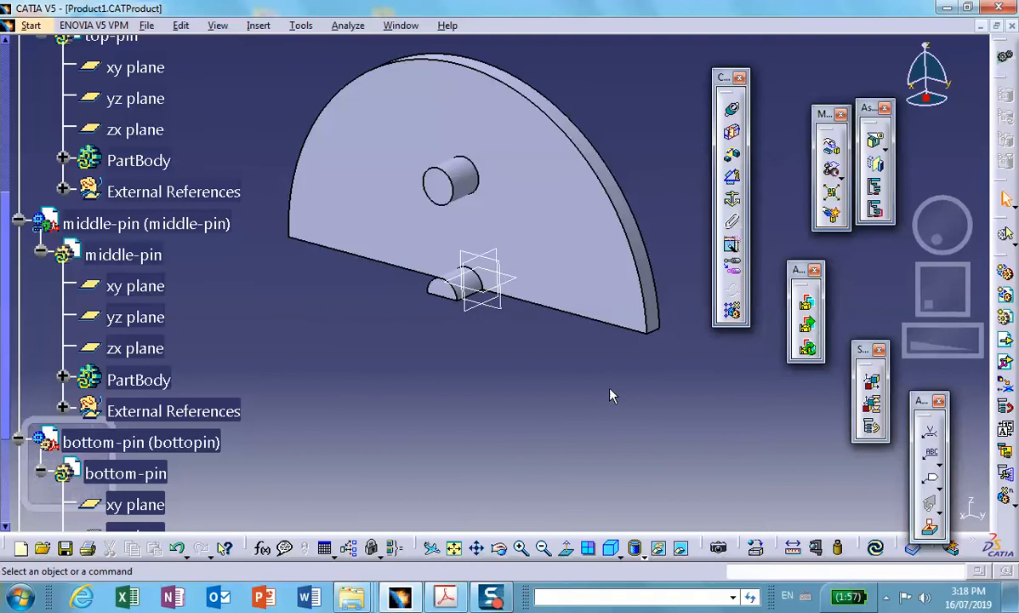
Save the split Product1 assembly with its modified parts.
{"action": "middle_click_drag", "start_coordinate": [604, 399], "coordinate": [604, 400]}
{"action": "middle_click", "coordinate": [602, 397]}
{"action": "middle_click_drag", "start_coordinate": [467, 316], "coordinate": [527, 407]}
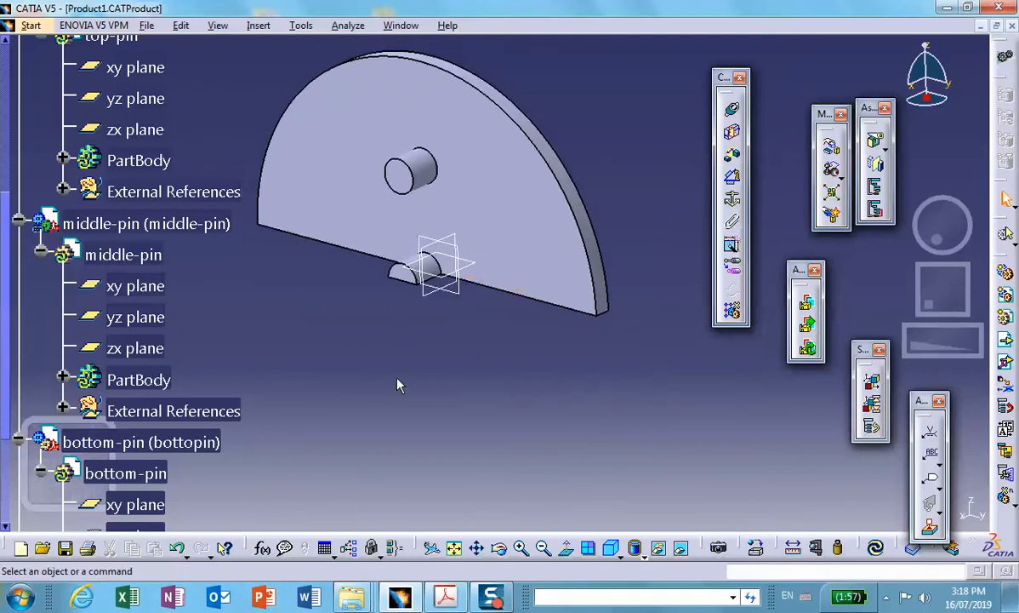
{"action": "middle_click_drag", "start_coordinate": [396, 384], "coordinate": [493, 421]}
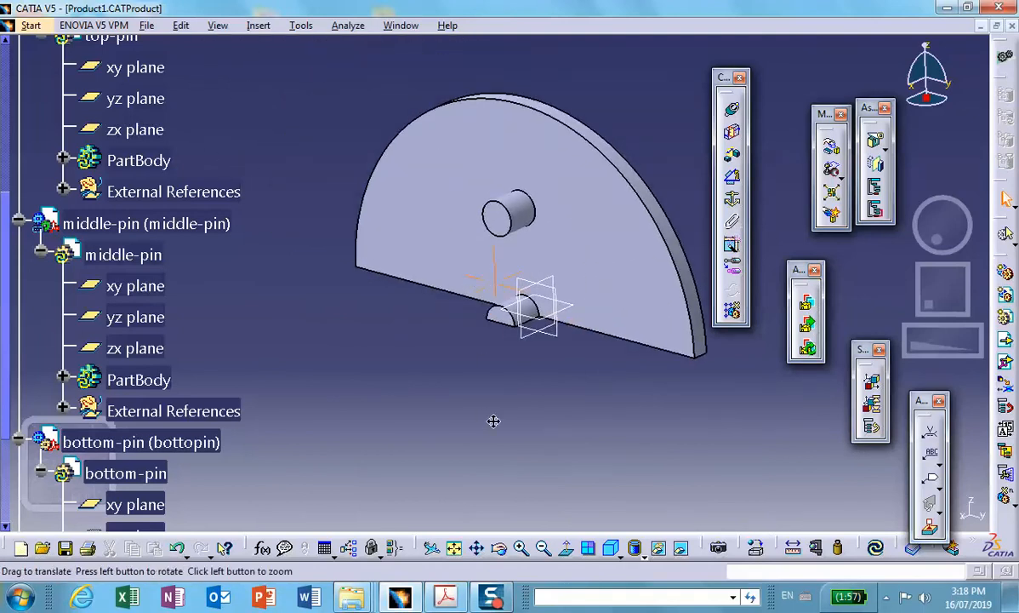
{"action": "scroll", "coordinate": [180, 246], "scroll_direction": "up", "scroll_amount": 3}
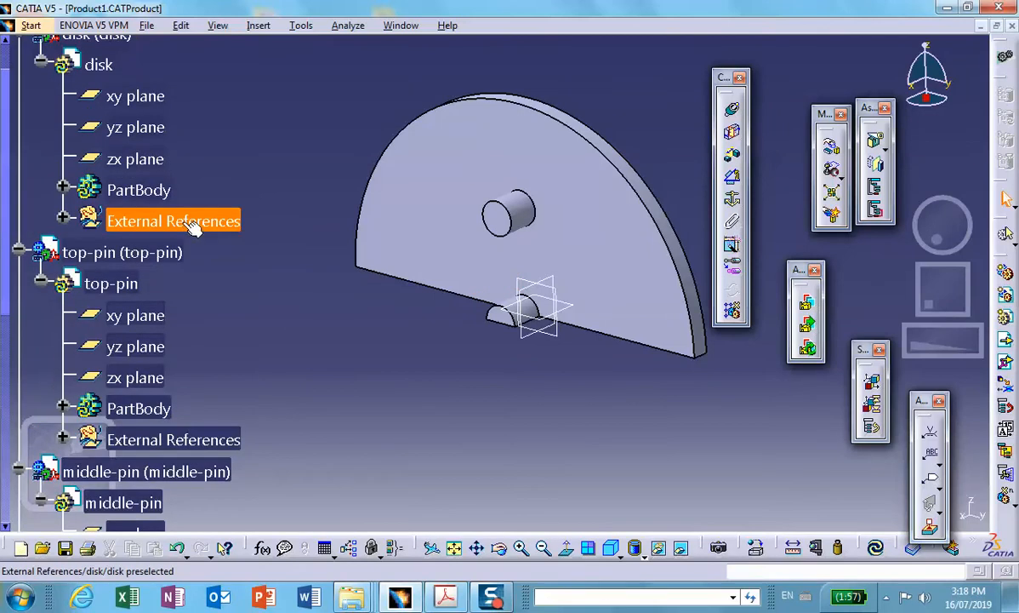
{"action": "scroll", "coordinate": [194, 230], "scroll_direction": "up", "scroll_amount": 3}
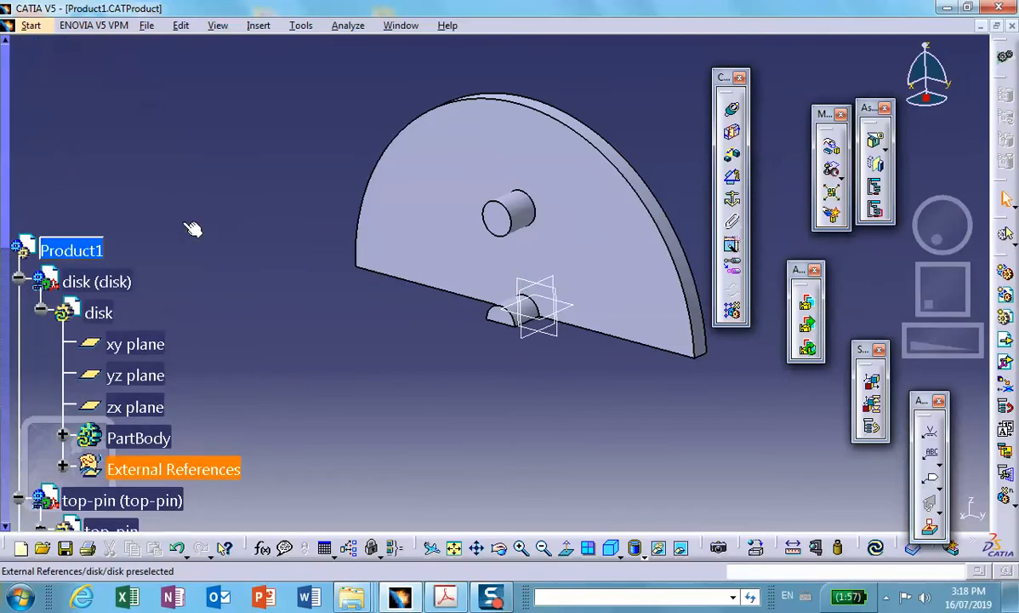
{"action": "left_click", "coordinate": [66, 548]}
{"action": "left_click", "coordinate": [529, 344]}
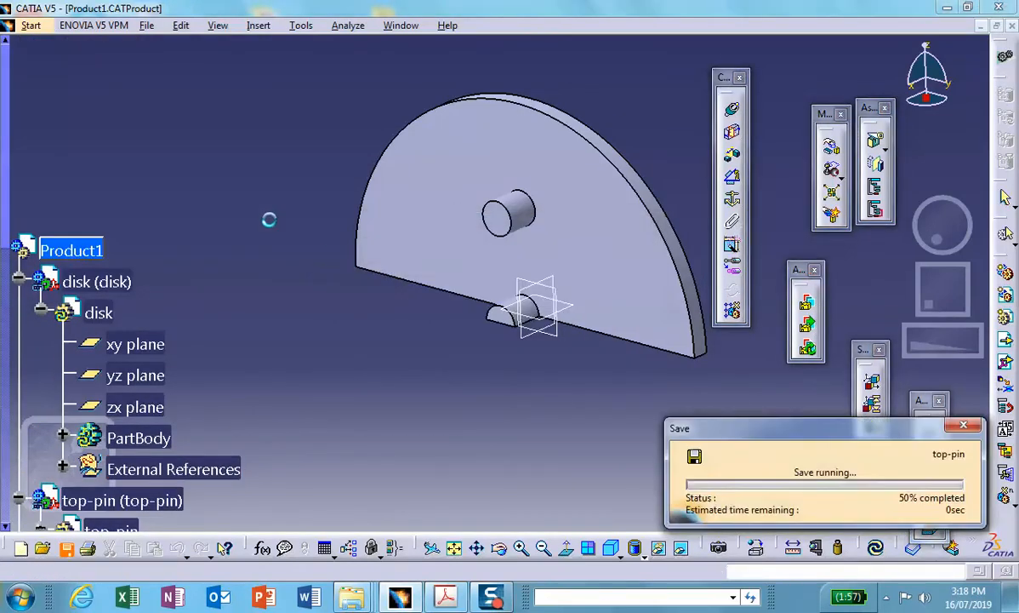
Open the split assembly in the Generative Structural Analysis workbench and create a static analysis case.
{"action": "middle_click_drag", "start_coordinate": [268, 180], "coordinate": [290, 235]}
{"action": "scroll", "coordinate": [158, 150], "scroll_direction": "down", "scroll_amount": 3}
{"action": "left_click", "coordinate": [30, 25]}
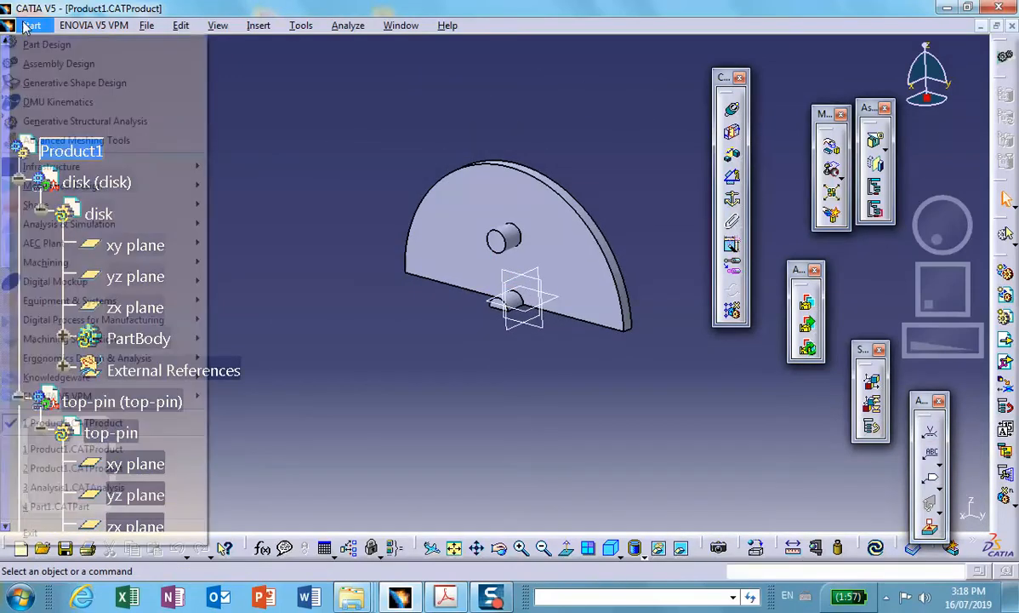
{"action": "left_click", "coordinate": [107, 118]}
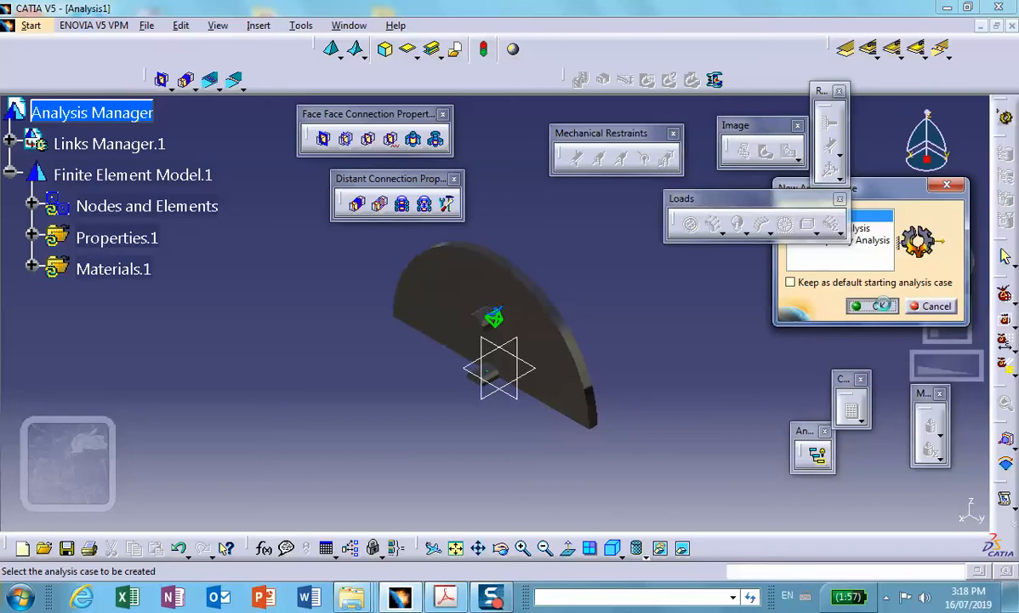
{"action": "left_click", "coordinate": [876, 307]}
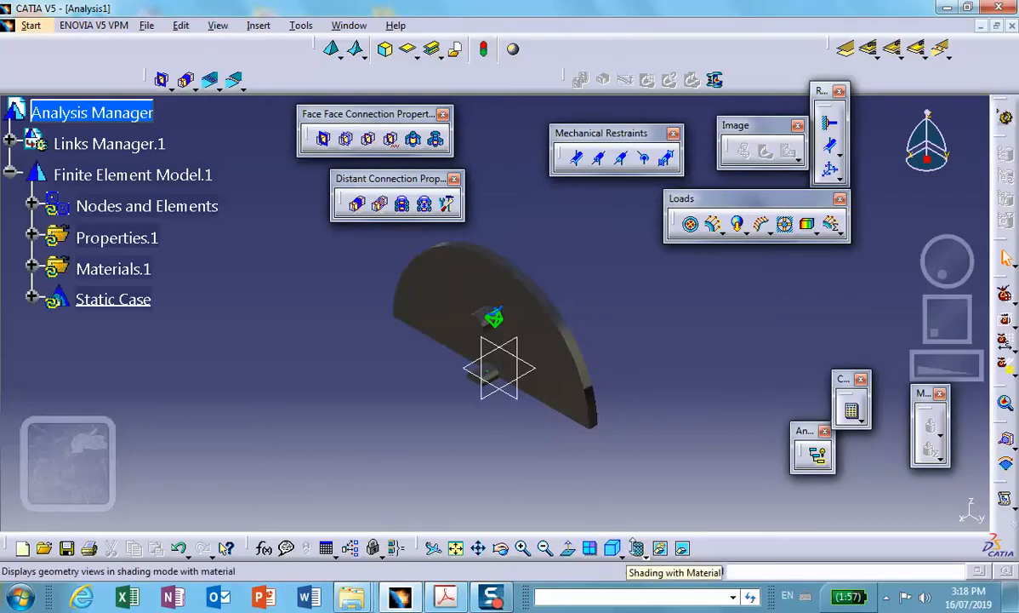
Change the analysis model's display from material rendering to shading with edges.
{"action": "left_click", "coordinate": [644, 553]}
{"action": "left_click", "coordinate": [619, 455]}
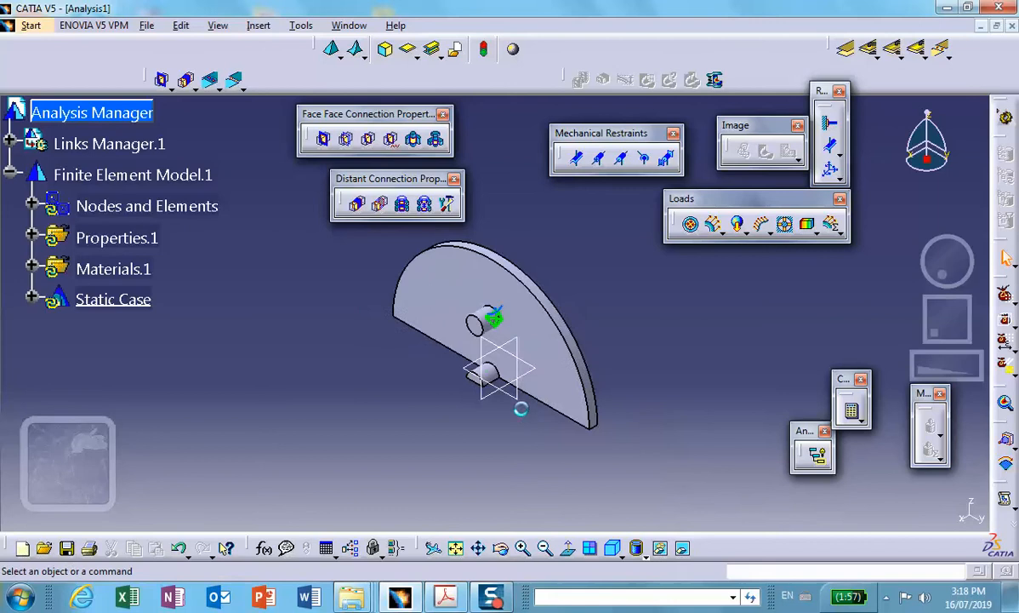
{"action": "middle_click_drag", "start_coordinate": [521, 408], "coordinate": [485, 362]}
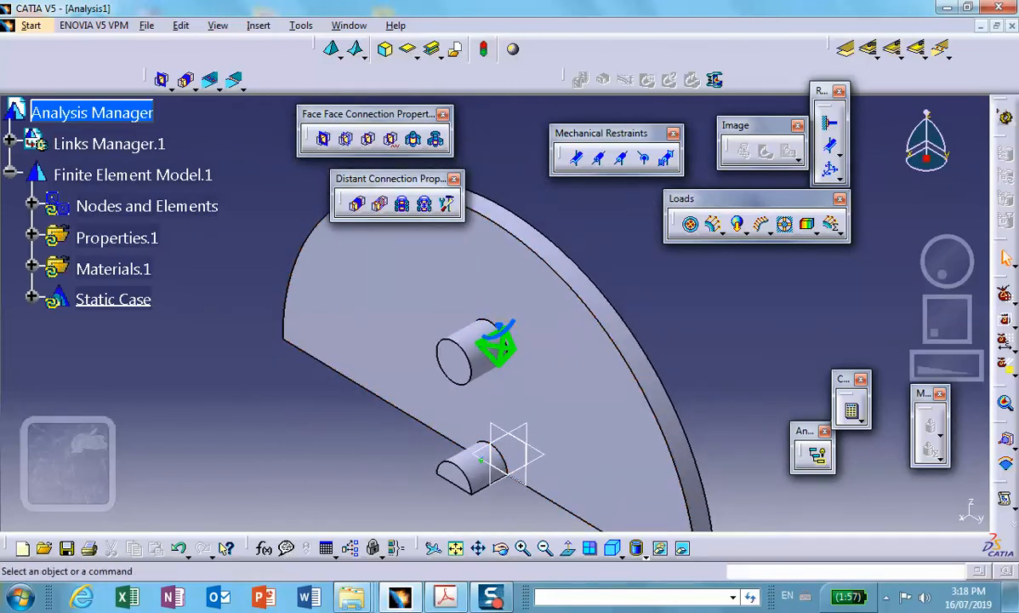
Set the global mesh size of the disk's OCTREE tetrahedron mesh to 0.3 in.
{"action": "left_click", "coordinate": [32, 206]}
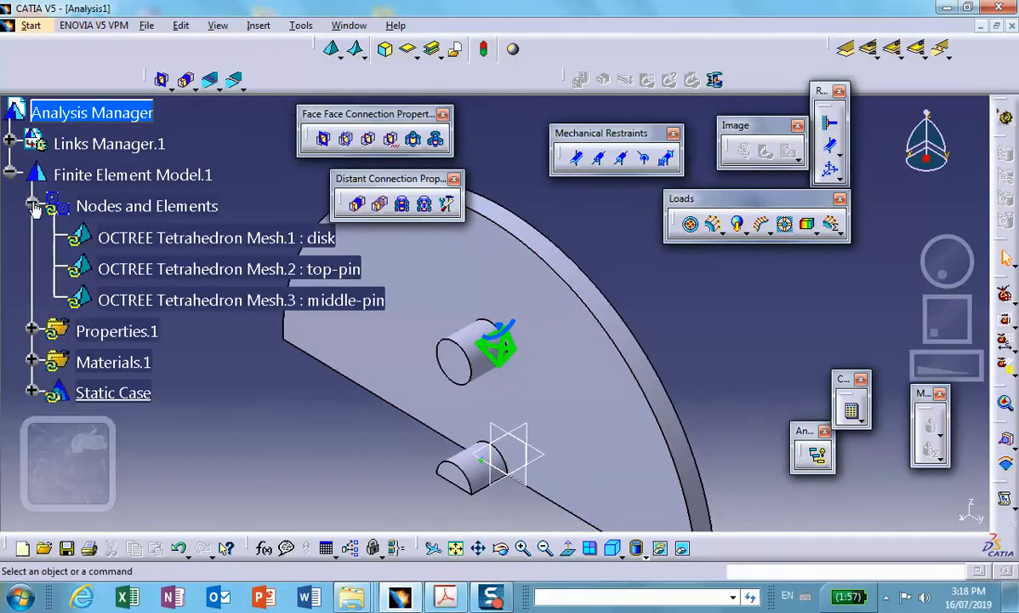
{"action": "double_click", "coordinate": [204, 241]}
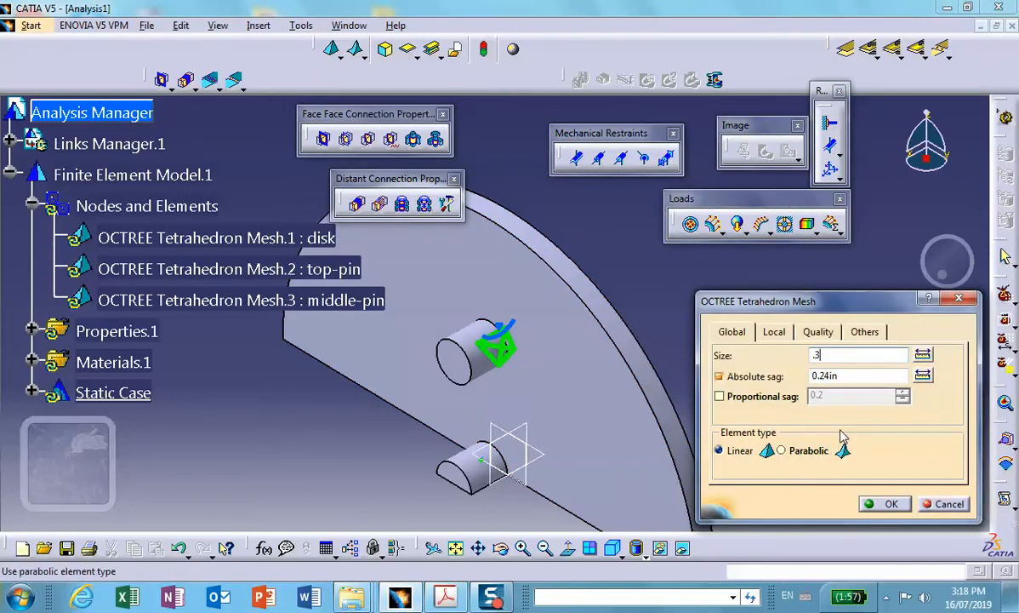
{"action": "left_click", "coordinate": [887, 503]}
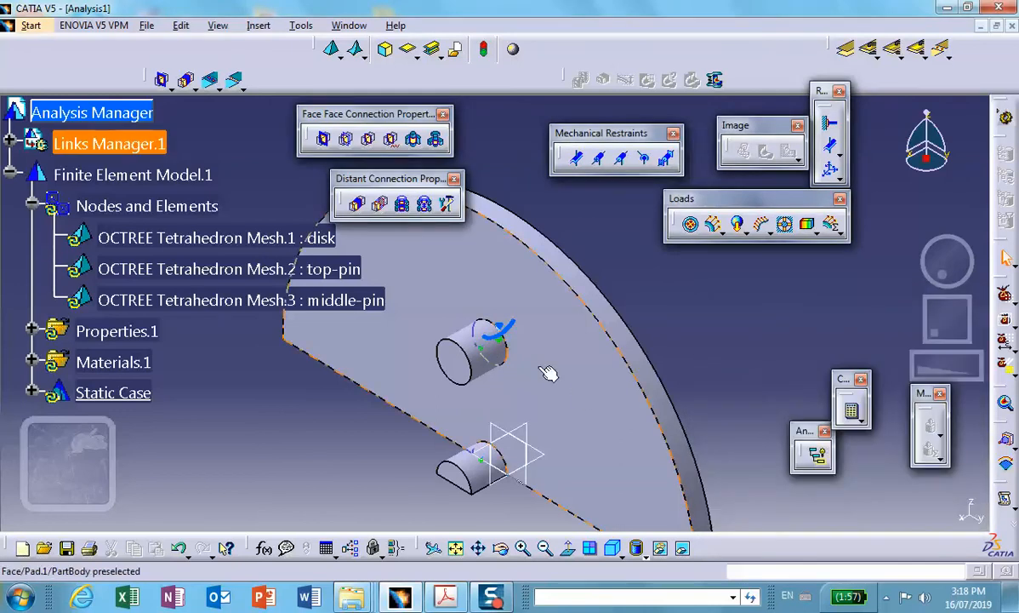
Set the global mesh size of the top-pin and middle-pin OCTREE tetrahedron meshes to 0.25 in.
{"action": "double_click", "coordinate": [141, 268]}
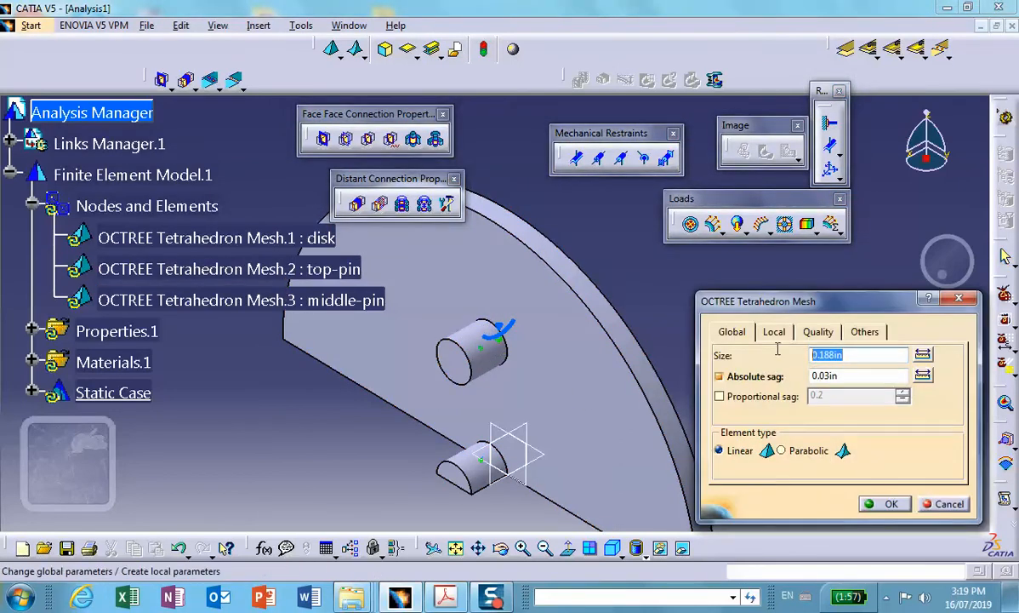
{"action": "left_click", "coordinate": [887, 503]}
{"action": "double_click", "coordinate": [216, 299]}
{"action": "type", "text": ".25"}
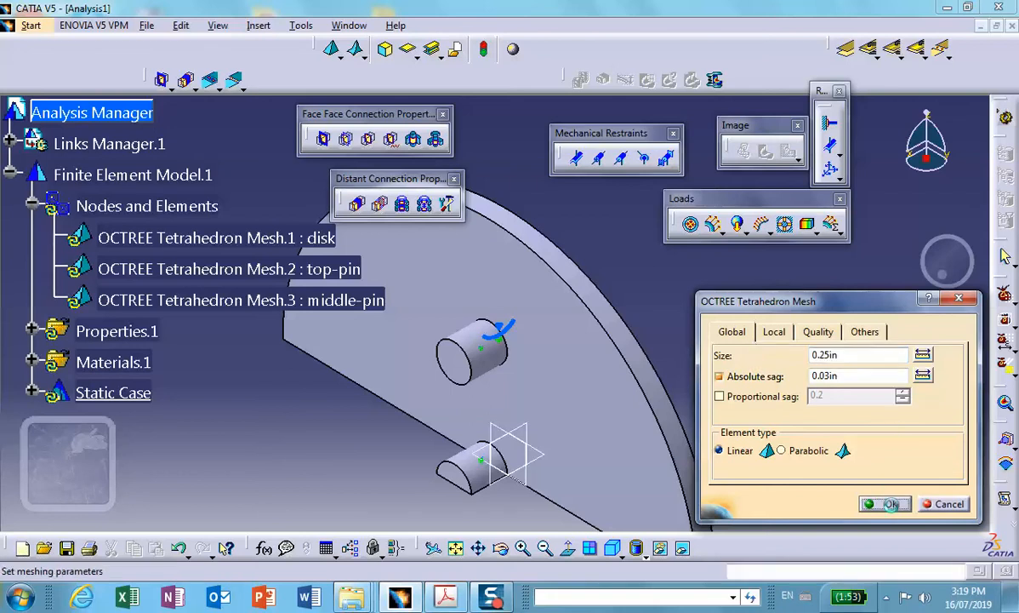
{"action": "left_click", "coordinate": [882, 503]}
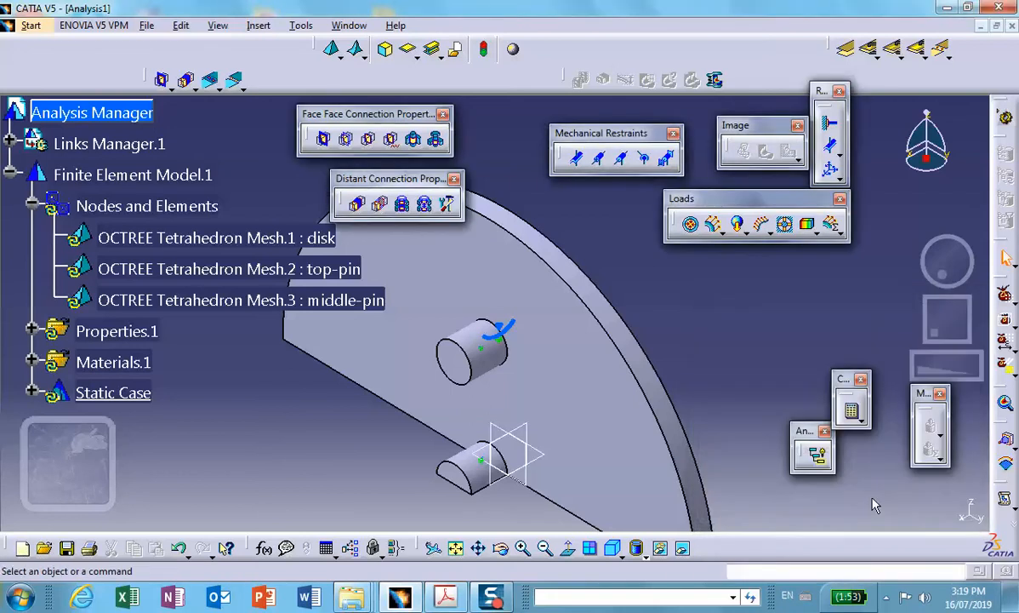
{"action": "left_click", "coordinate": [217, 269]}
{"action": "double_click", "coordinate": [217, 269]}
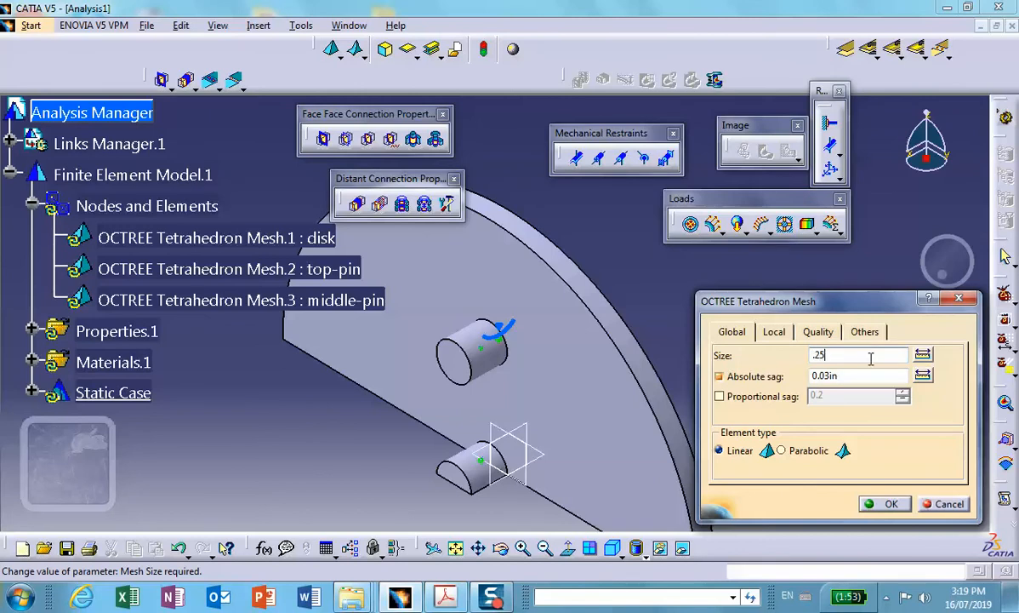
{"action": "left_click", "coordinate": [888, 503]}
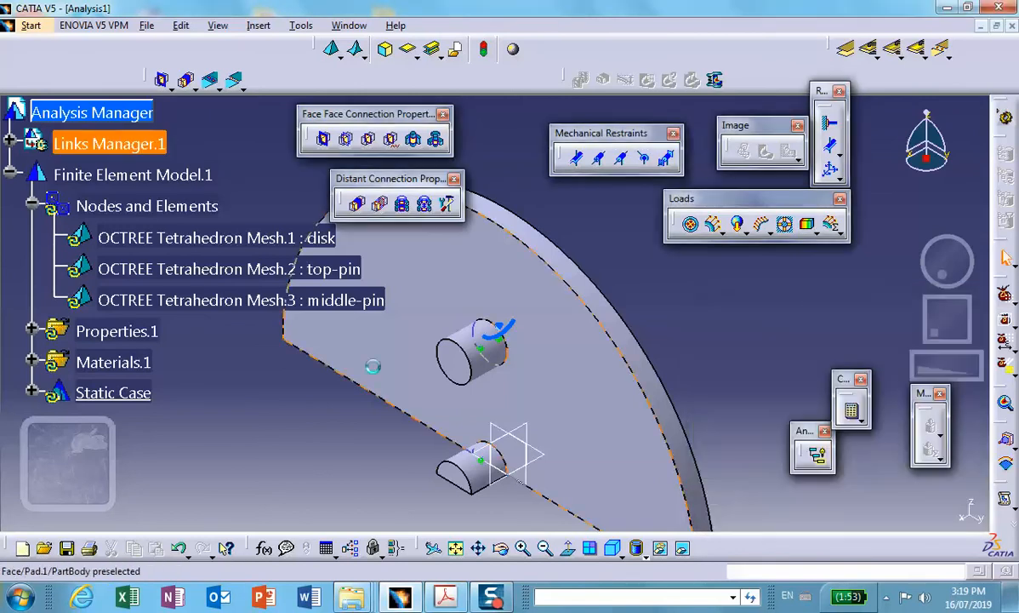
Generate a mesh visualization for the Nodes and Elements of the finite element model.
{"action": "left_click", "coordinate": [123, 207]}
{"action": "right_click", "coordinate": [124, 207]}
{"action": "left_click", "coordinate": [177, 441]}
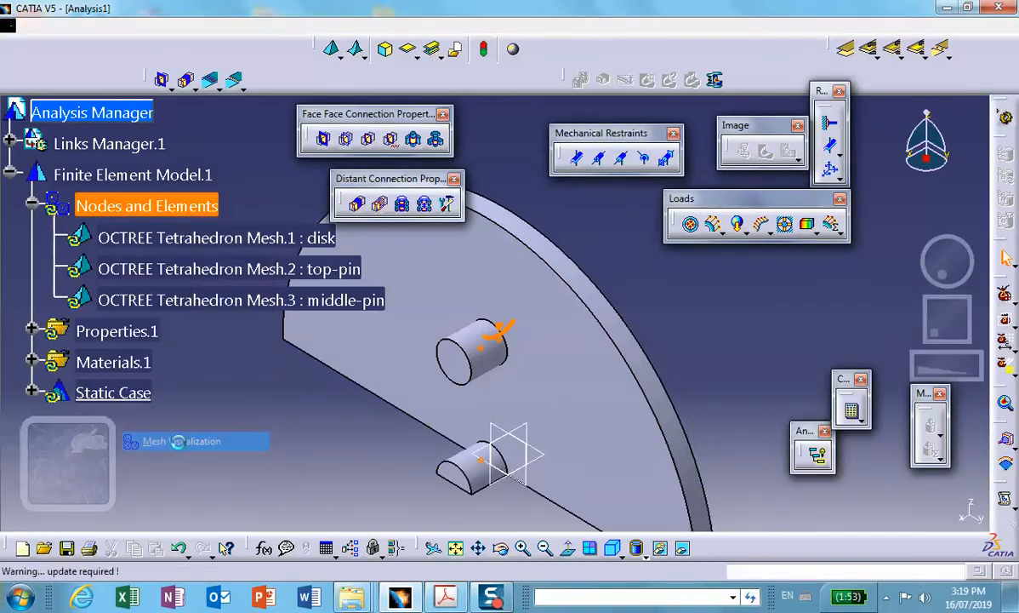
{"action": "left_click", "coordinate": [497, 338]}
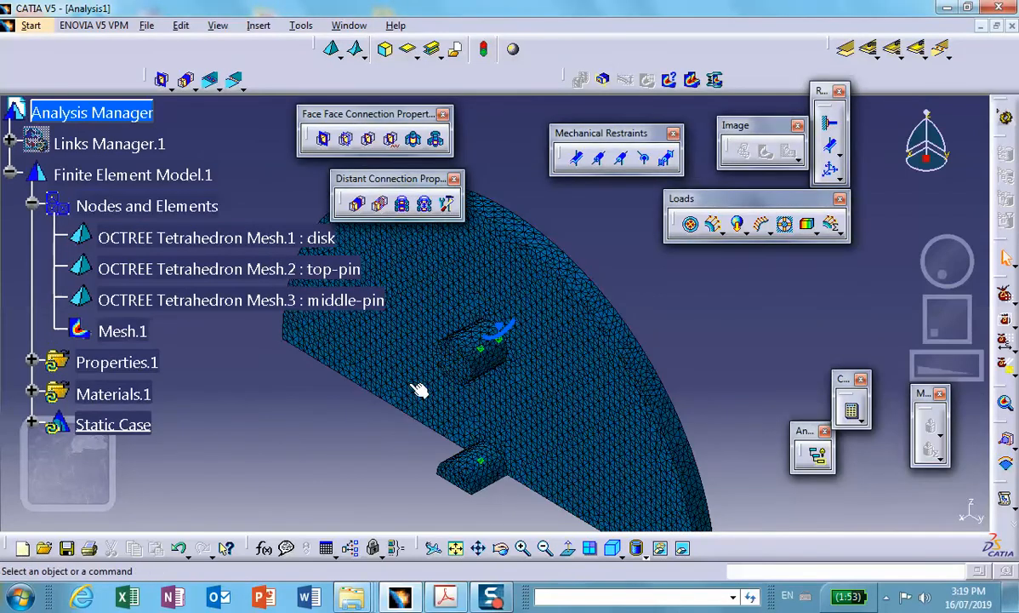
Change the fill color of the top-pin mesh to yellow.
{"action": "right_click", "coordinate": [181, 270]}
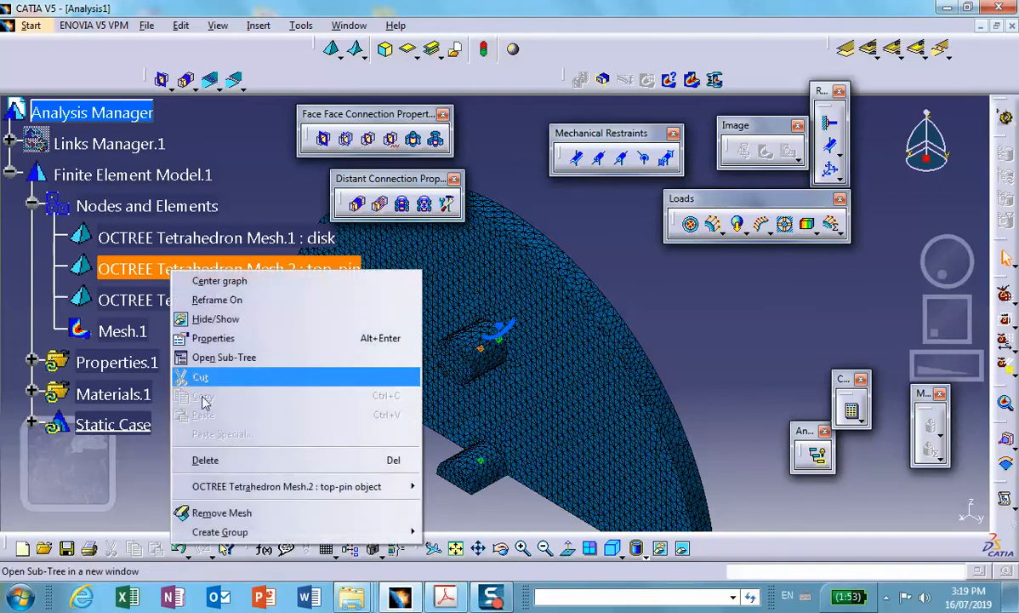
{"action": "left_click", "coordinate": [214, 337]}
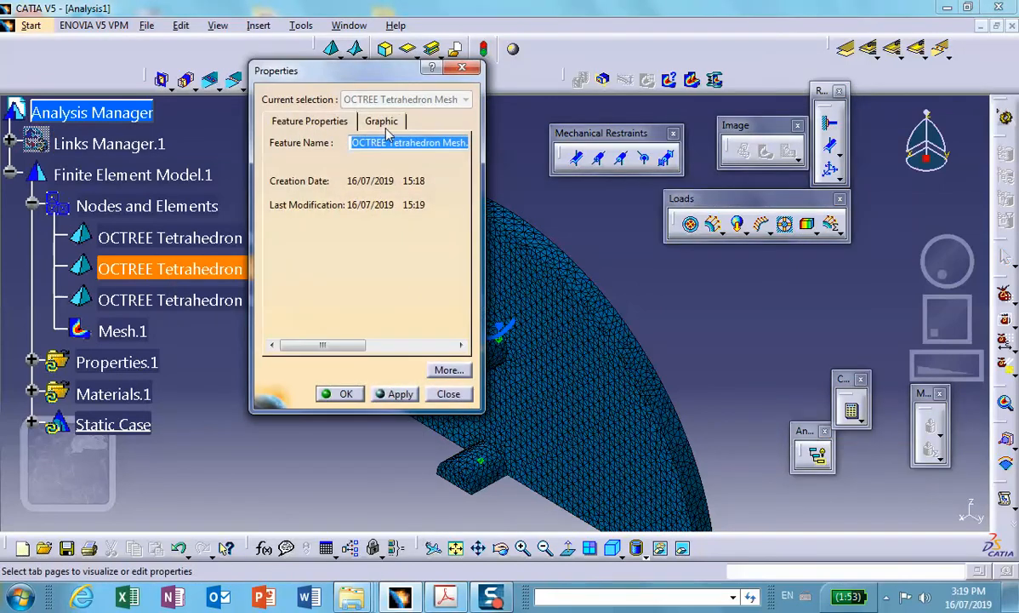
{"action": "left_click", "coordinate": [383, 122]}
{"action": "left_click", "coordinate": [349, 171]}
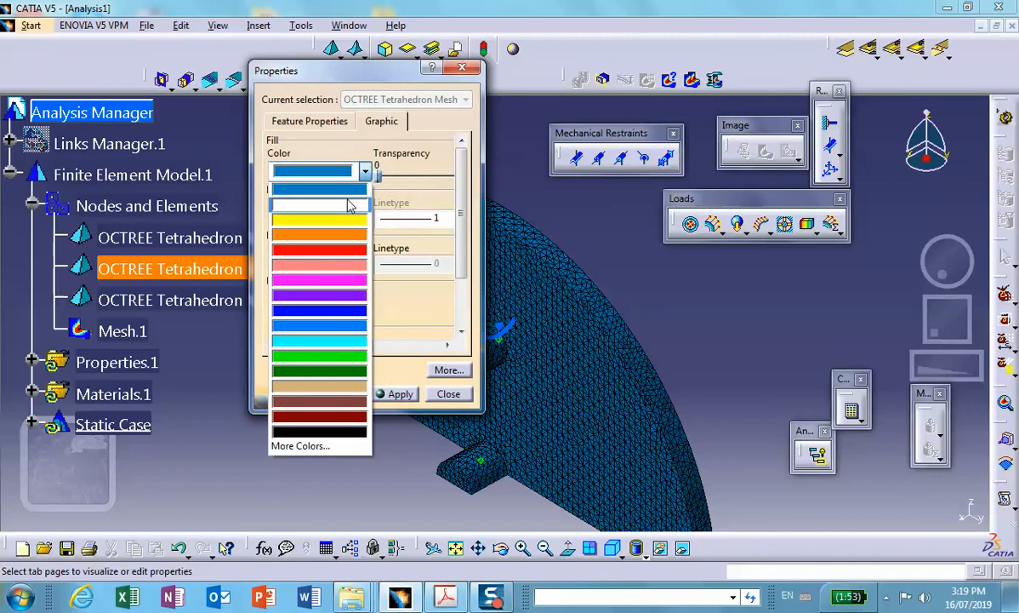
{"action": "left_click", "coordinate": [339, 219]}
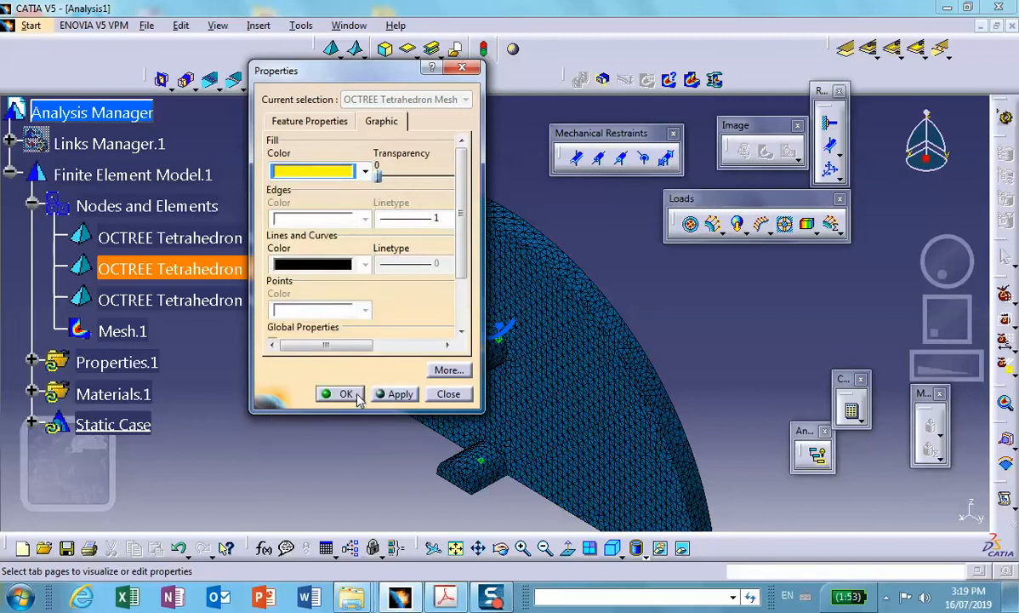
{"action": "left_click", "coordinate": [346, 394]}
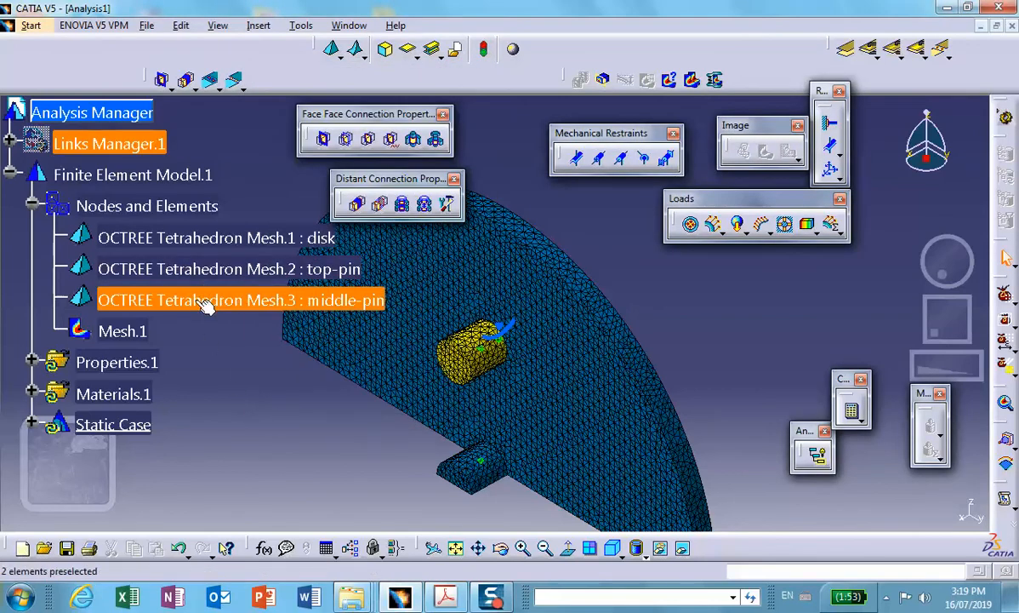
Change the fill color of the middle-pin mesh to yellow.
{"action": "right_click", "coordinate": [206, 307]}
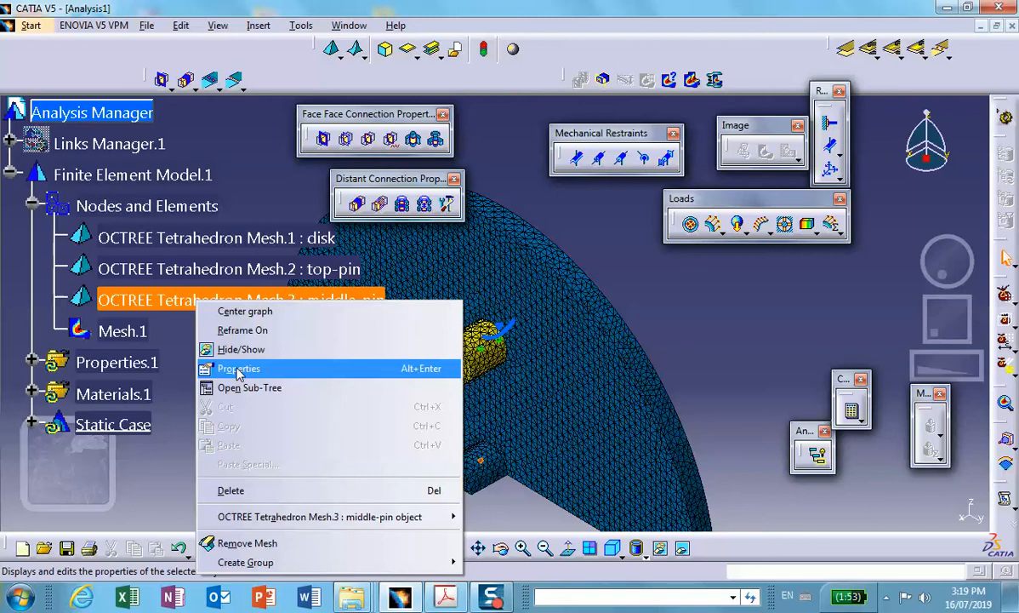
{"action": "left_click", "coordinate": [238, 368]}
{"action": "left_click", "coordinate": [359, 171]}
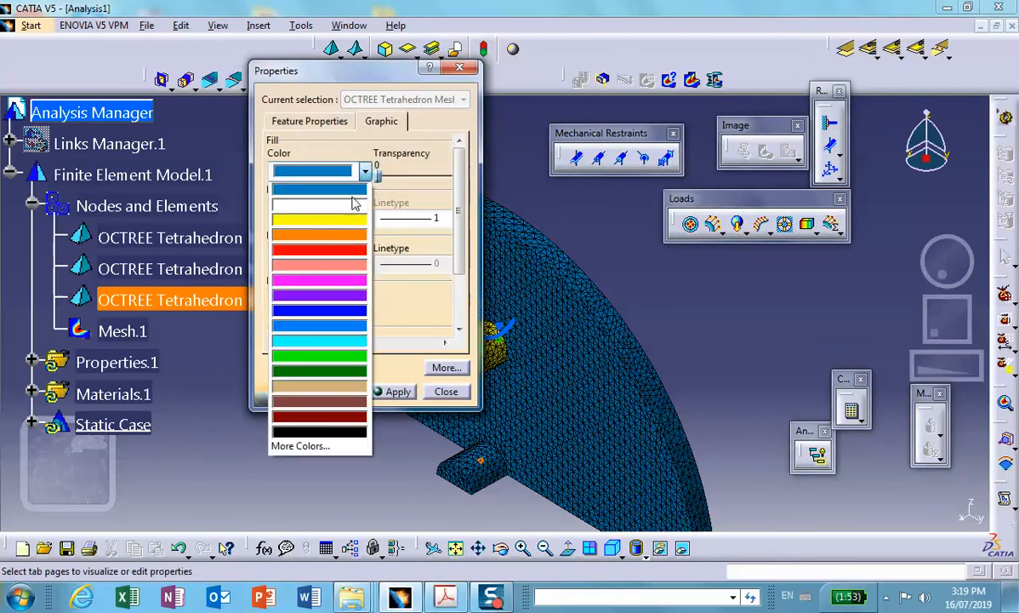
{"action": "left_click", "coordinate": [345, 219]}
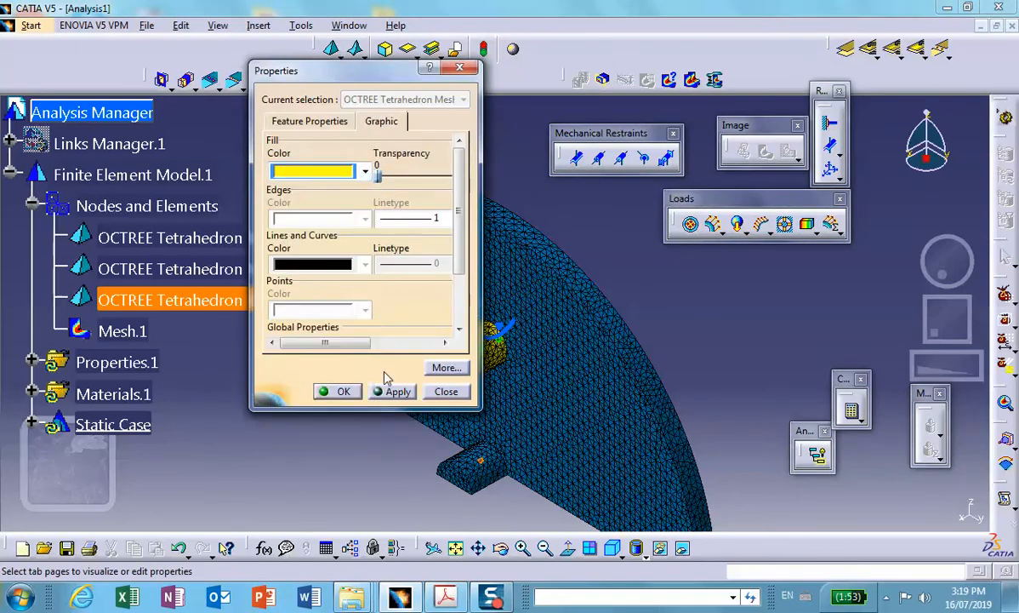
{"action": "left_click", "coordinate": [344, 389]}
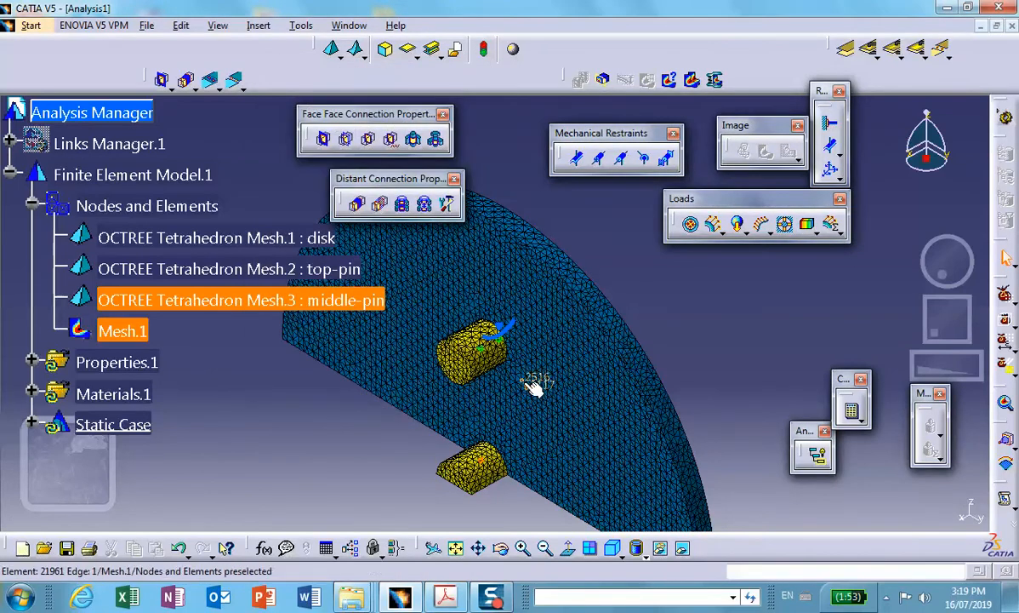
Deactivate the Mesh.1 visualization to show the solid geometry again.
{"action": "middle_click_drag", "start_coordinate": [537, 387], "coordinate": [653, 387]}
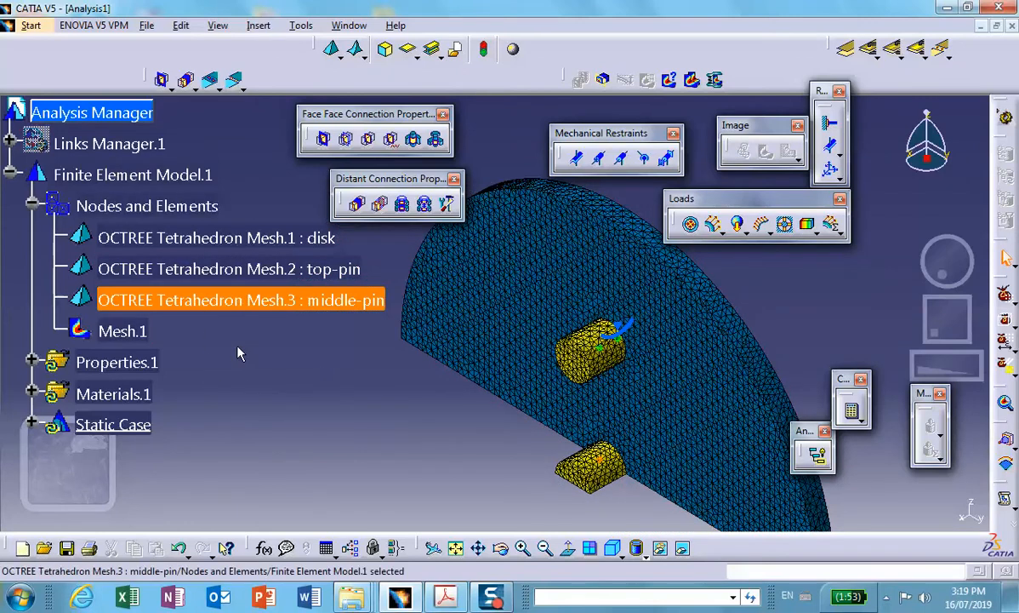
{"action": "right_click", "coordinate": [130, 327]}
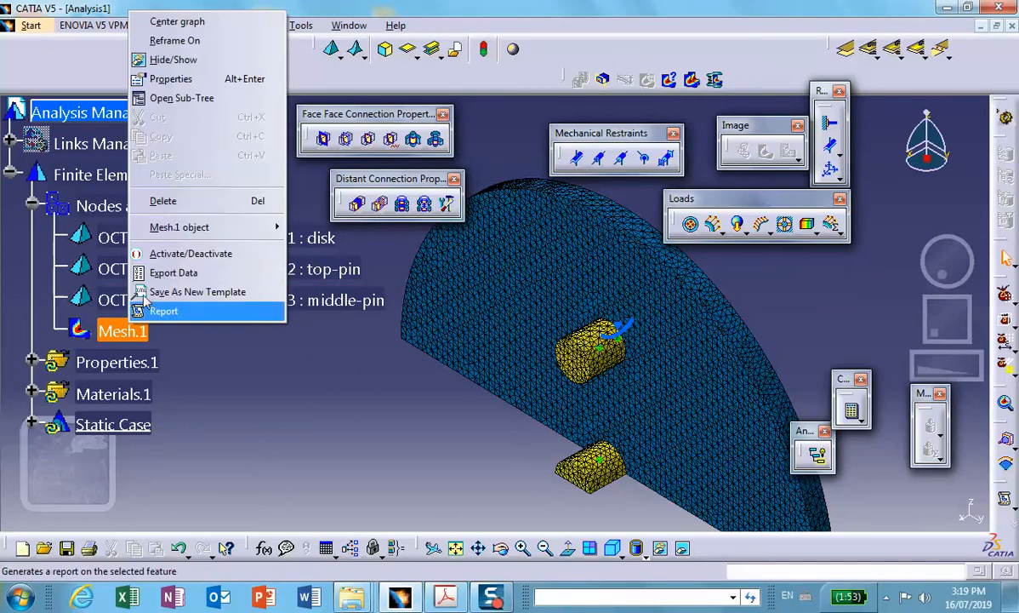
{"action": "left_click", "coordinate": [174, 257]}
{"action": "middle_click_drag", "start_coordinate": [689, 364], "coordinate": [637, 357]}
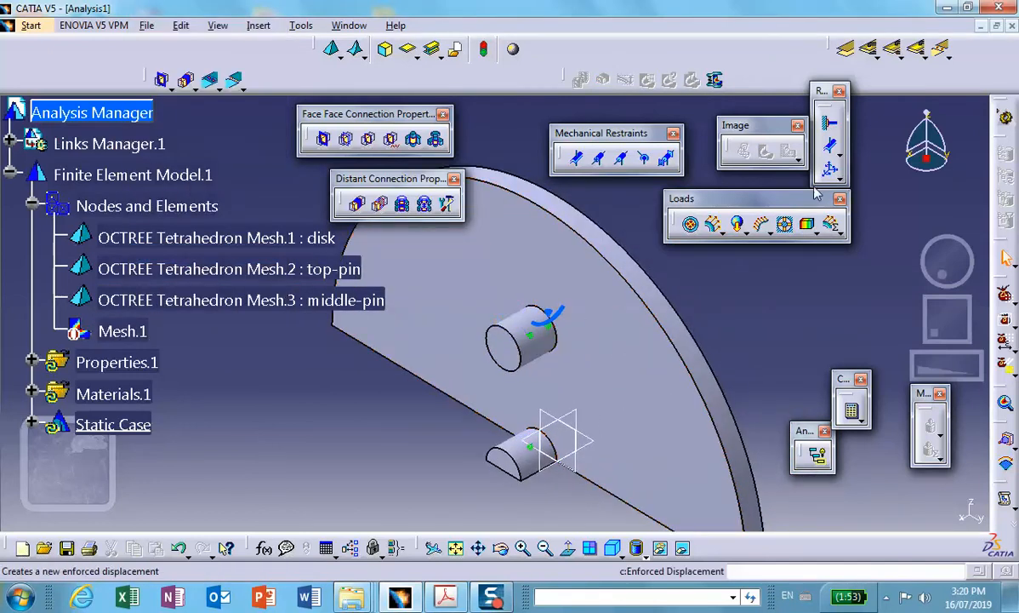
Apply a clamp restraint to the free front end face of the top-pin.
{"action": "left_click", "coordinate": [832, 126]}
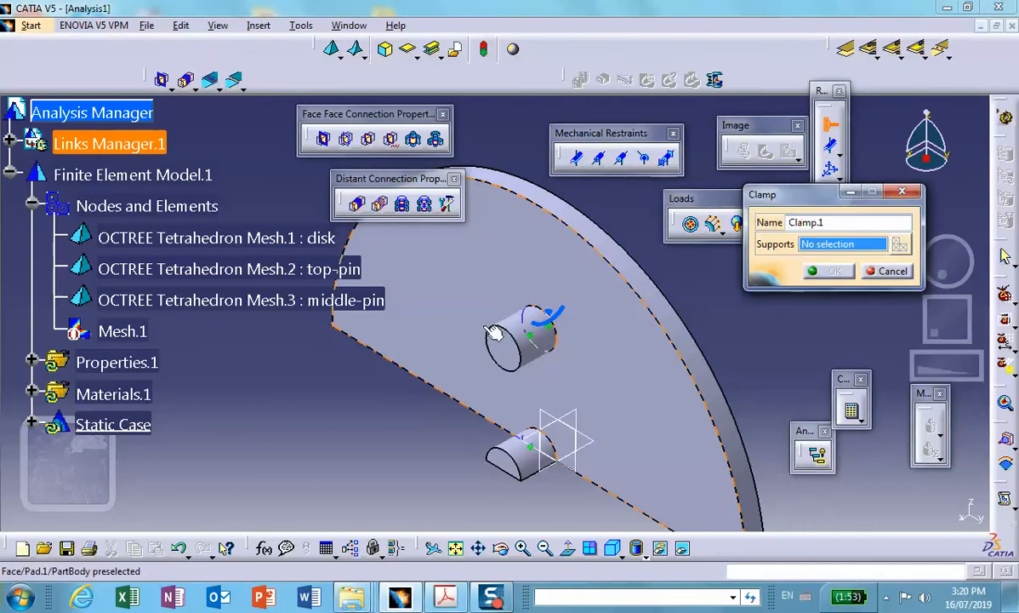
{"action": "left_click", "coordinate": [508, 337]}
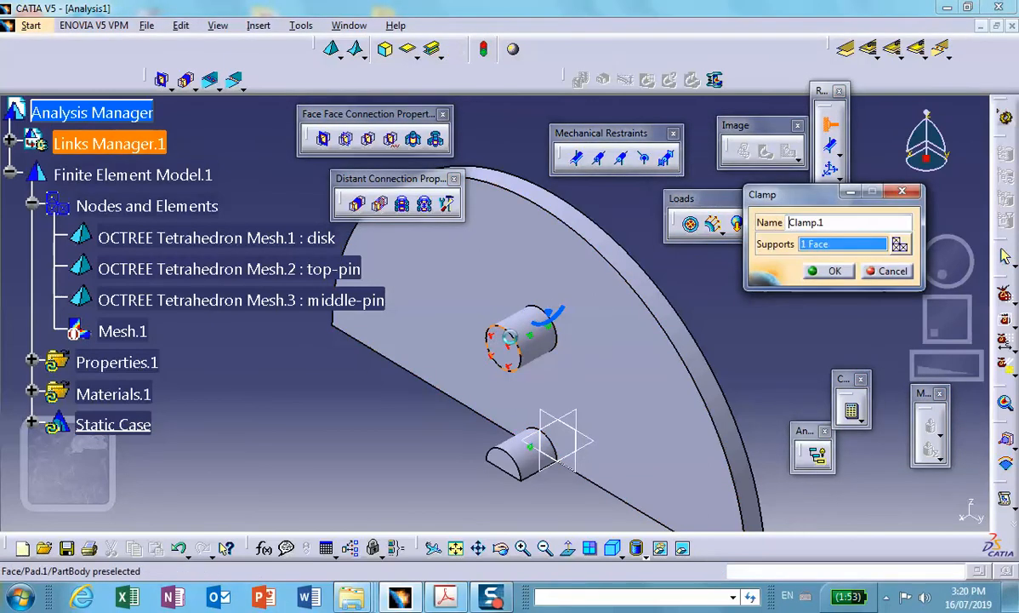
{"action": "left_click", "coordinate": [834, 274]}
Start a surface slider restraint on the disk's back face and the back end faces of the top-pin and middle-pin.
{"action": "middle_click_drag", "start_coordinate": [668, 340], "coordinate": [499, 301]}
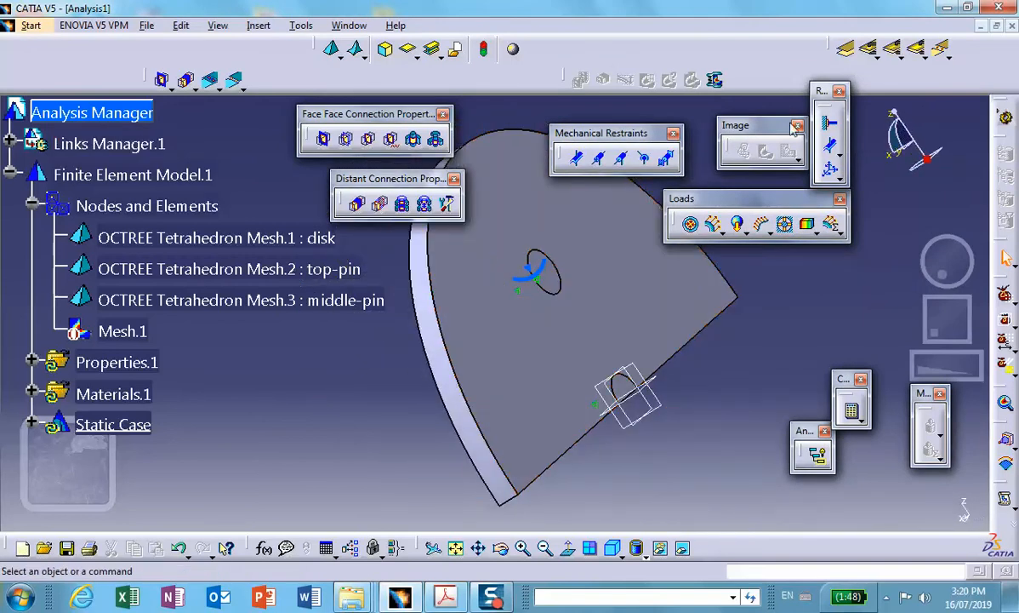
{"action": "left_click", "coordinate": [832, 147]}
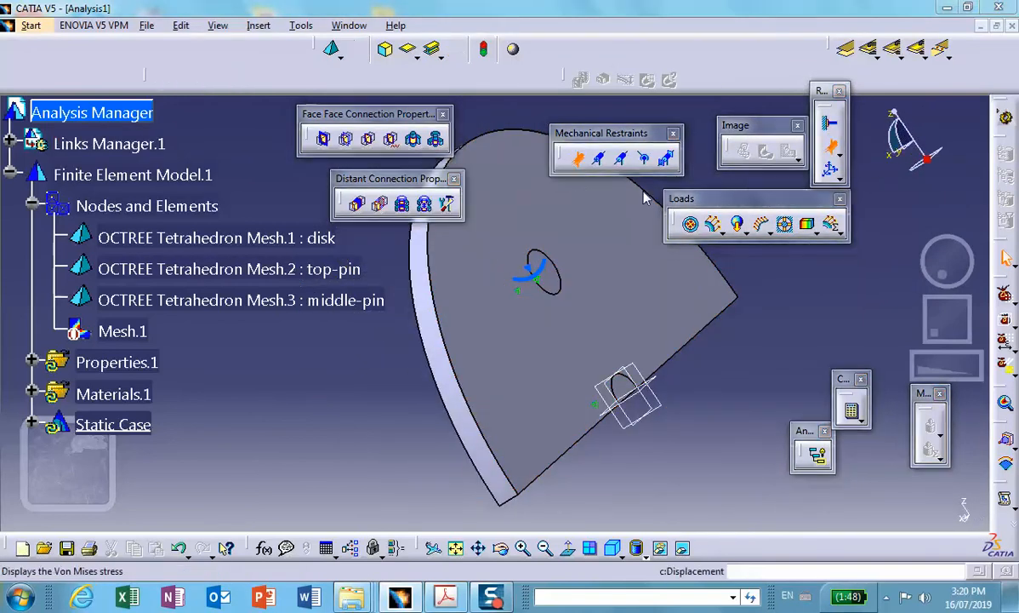
{"action": "left_click", "coordinate": [569, 283]}
{"action": "middle_click_drag", "start_coordinate": [569, 283], "coordinate": [559, 223]}
{"action": "left_click", "coordinate": [599, 250]}
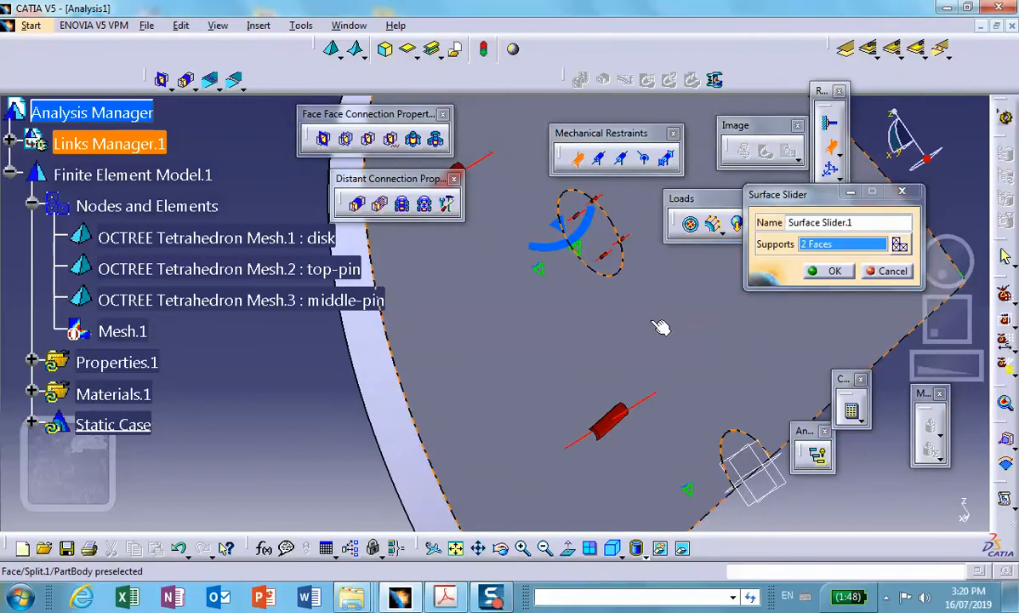
{"action": "middle_click_drag", "start_coordinate": [659, 325], "coordinate": [492, 261]}
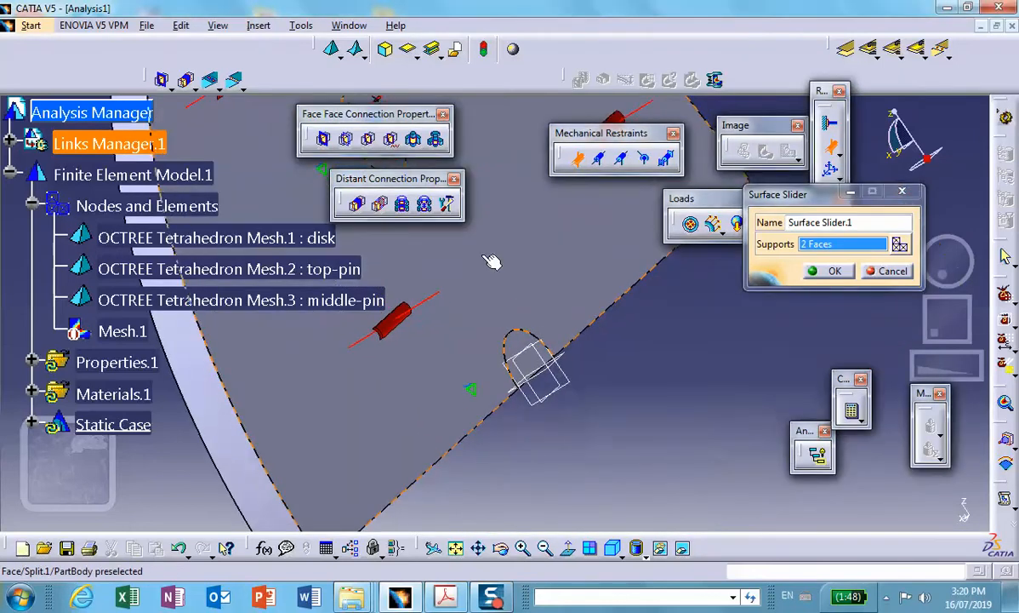
{"action": "left_click", "coordinate": [519, 344]}
Add the middle-pin's flat cut face and both of the disk's cut faces to the surface slider's supports and create it.
{"action": "middle_click_drag", "start_coordinate": [621, 447], "coordinate": [614, 438]}
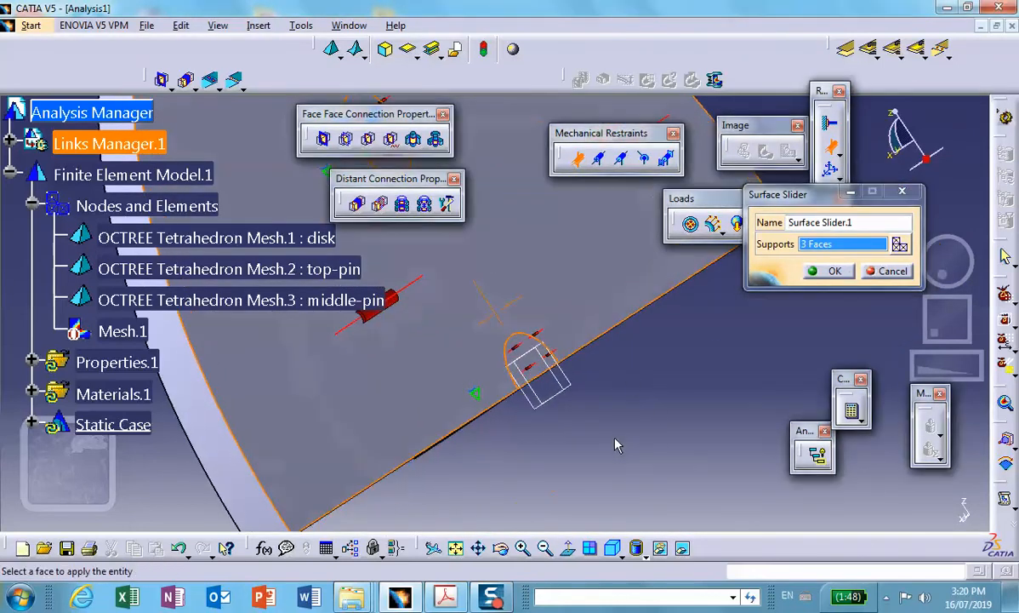
{"action": "middle_click_drag", "start_coordinate": [585, 283], "coordinate": [585, 231]}
{"action": "left_click", "coordinate": [514, 411]}
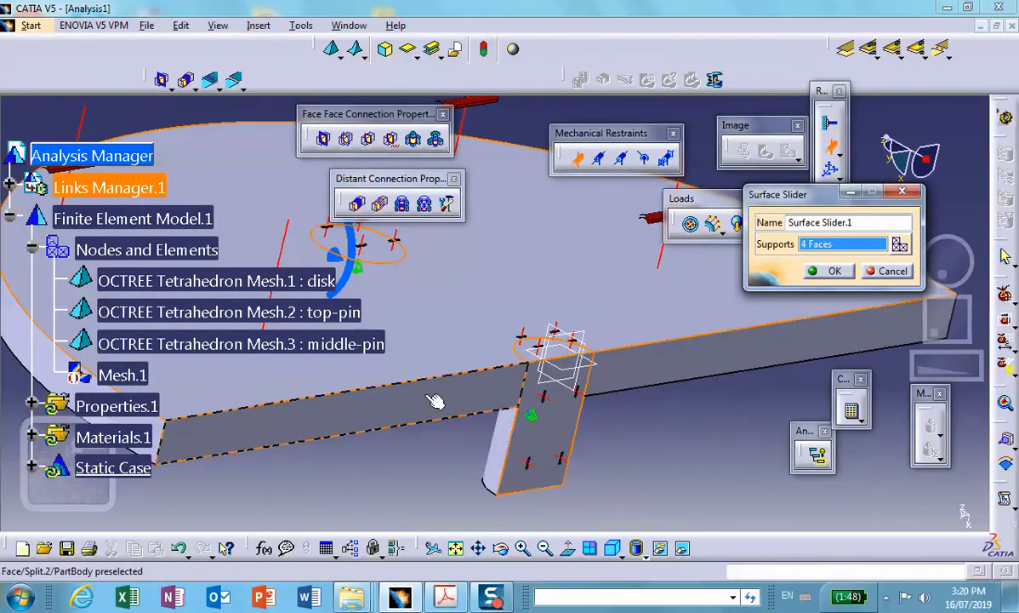
{"action": "left_click", "coordinate": [422, 396]}
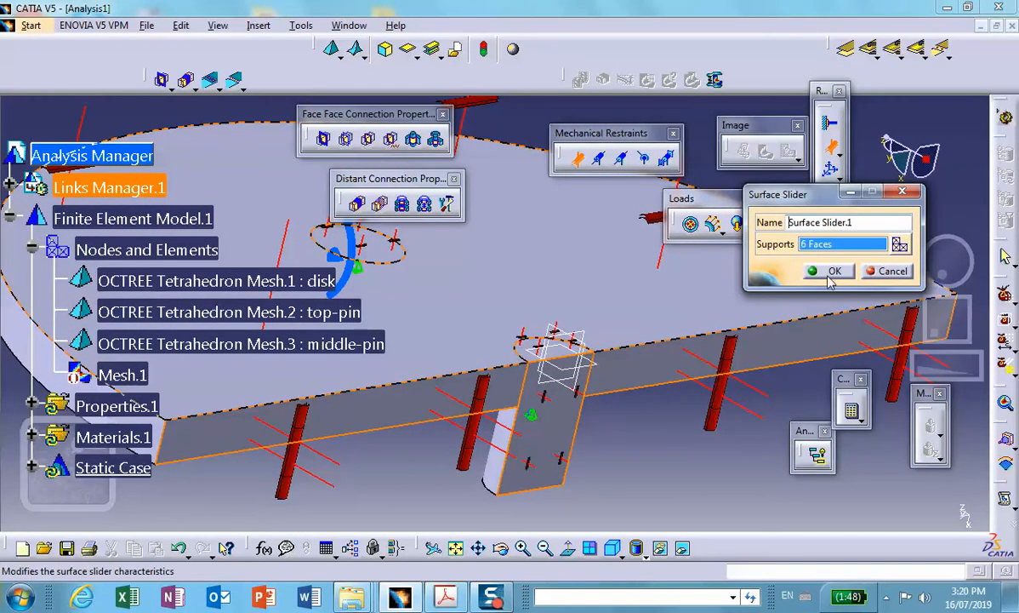
{"action": "left_click", "coordinate": [830, 274]}
Create a user-defined restraint on the middle-pin's front end face with only Translation 2 restrained, clearing Rotations 1 and 3.
{"action": "middle_click_drag", "start_coordinate": [604, 270], "coordinate": [599, 329]}
{"action": "middle_click_drag", "start_coordinate": [476, 303], "coordinate": [770, 337]}
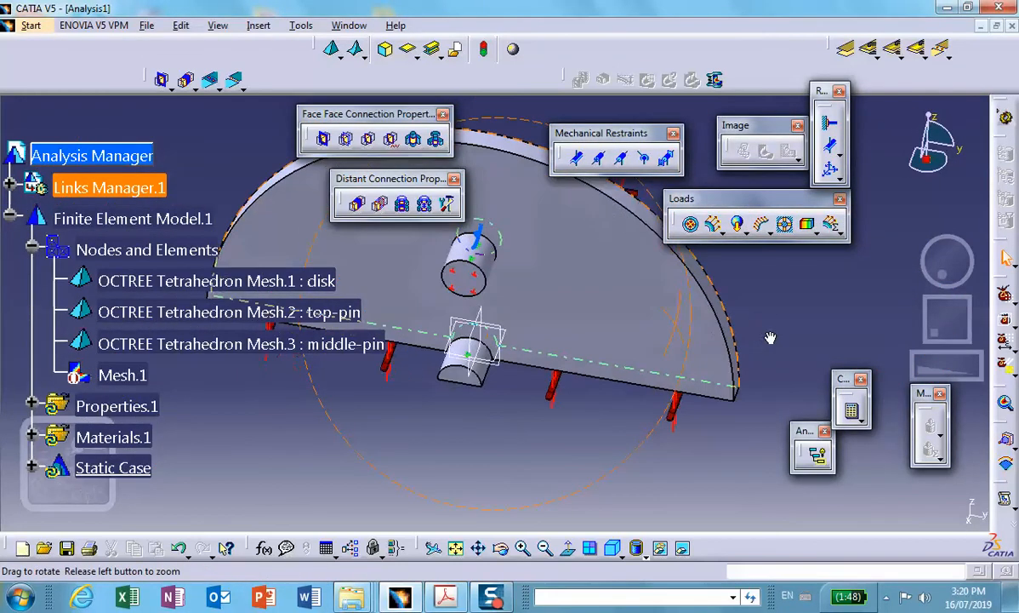
{"action": "middle_click_drag", "start_coordinate": [512, 344], "coordinate": [459, 385]}
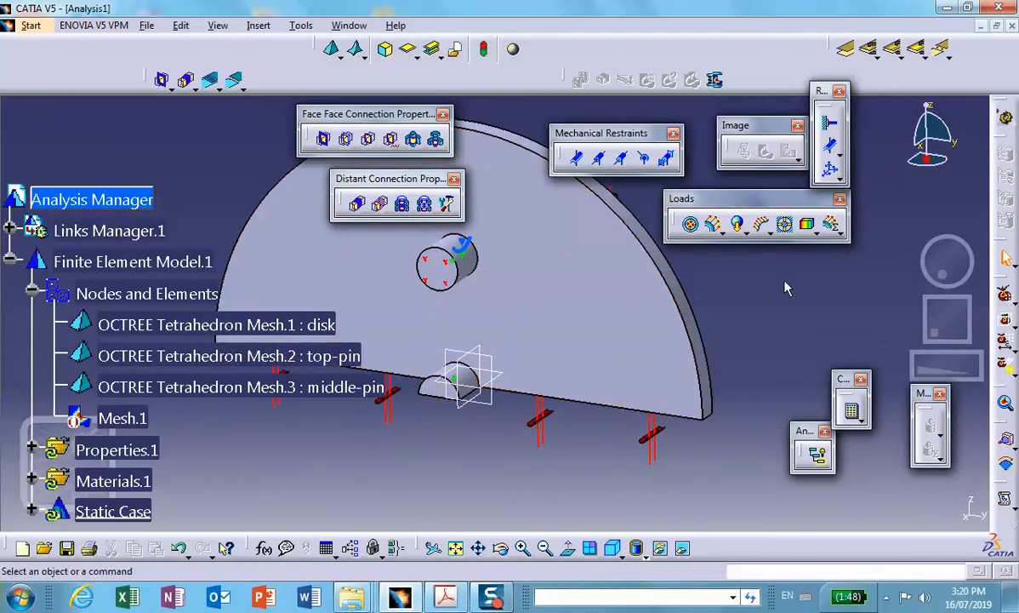
{"action": "left_click", "coordinate": [831, 173]}
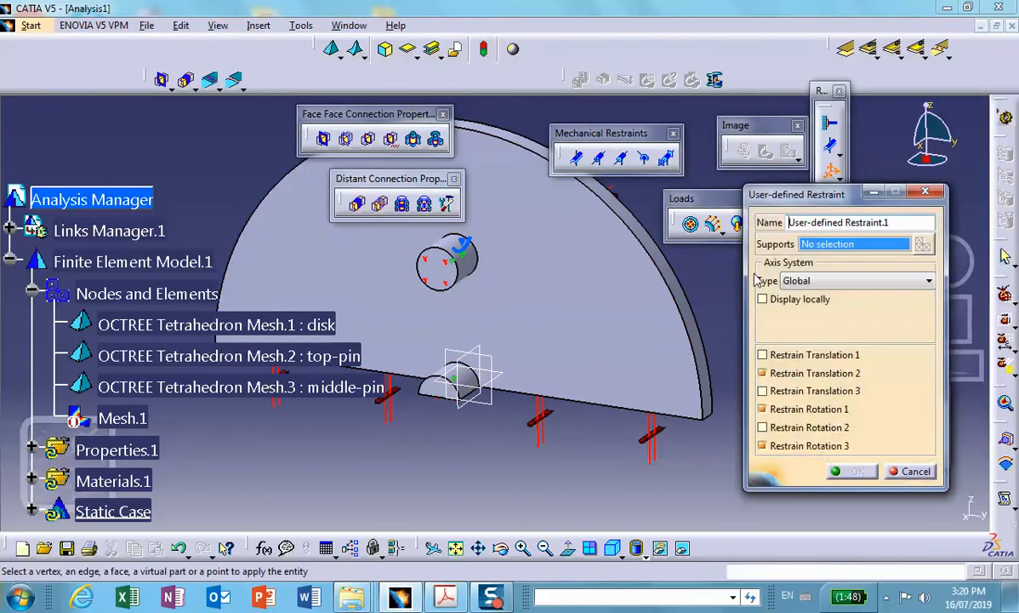
{"action": "left_click", "coordinate": [437, 393]}
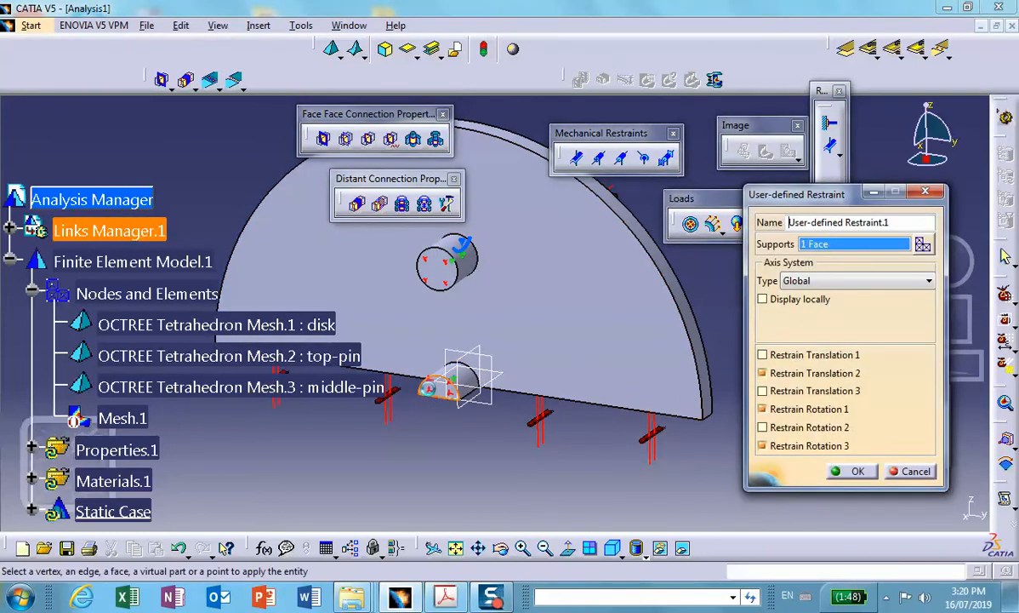
{"action": "left_click", "coordinate": [763, 409]}
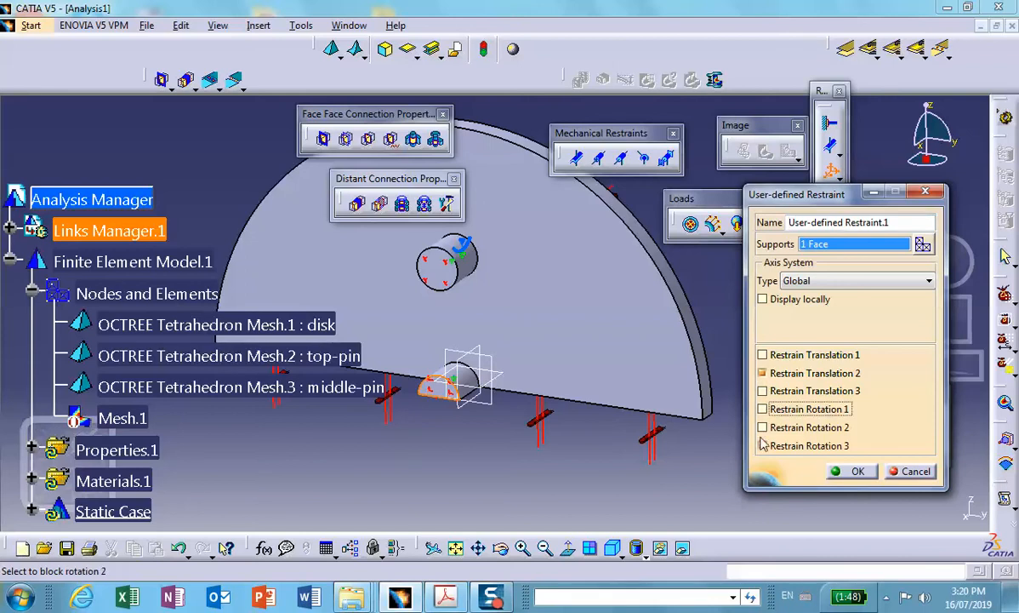
{"action": "middle_click_drag", "start_coordinate": [544, 466], "coordinate": [508, 293], "text": "ctrl"}
{"action": "middle_click_drag", "start_coordinate": [426, 428], "coordinate": [501, 187]}
{"action": "middle_click_drag", "start_coordinate": [546, 232], "coordinate": [637, 235], "text": "ctrl"}
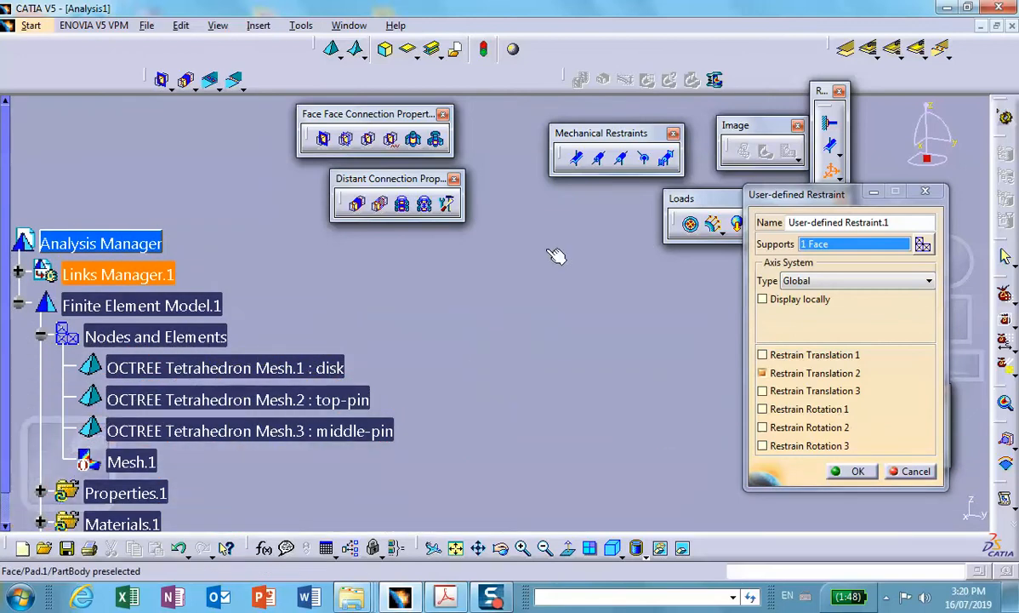
{"action": "middle_click_drag", "start_coordinate": [546, 255], "coordinate": [502, 437], "text": "ctrl"}
{"action": "middle_click_drag", "start_coordinate": [525, 388], "coordinate": [617, 312]}
{"action": "left_click", "coordinate": [857, 470]}
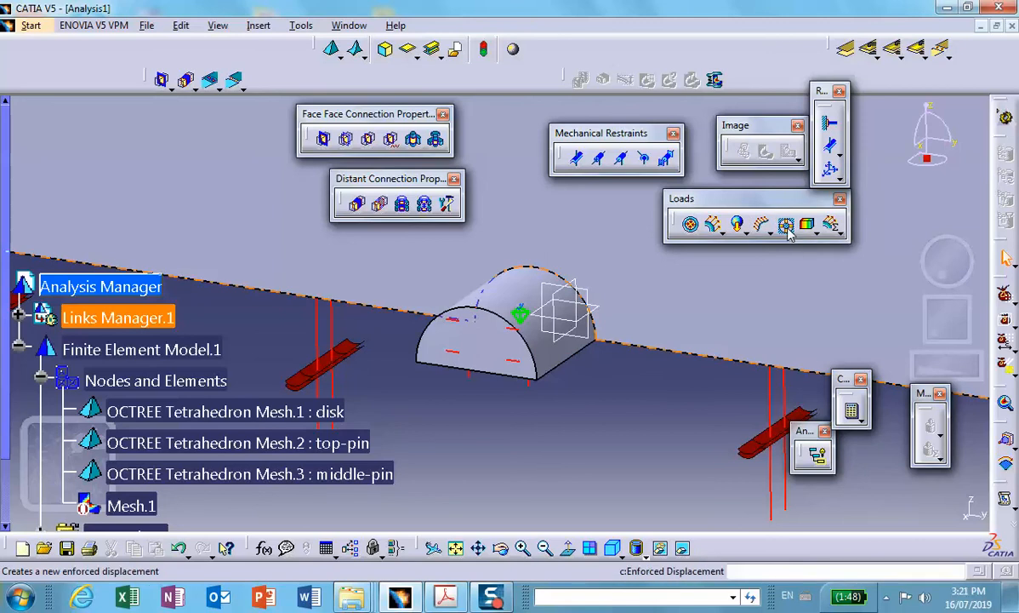
Apply an enforced displacement to the middle-pin's user-defined restraint with Translation 2 set to 0.004 in.
{"action": "left_click", "coordinate": [785, 223]}
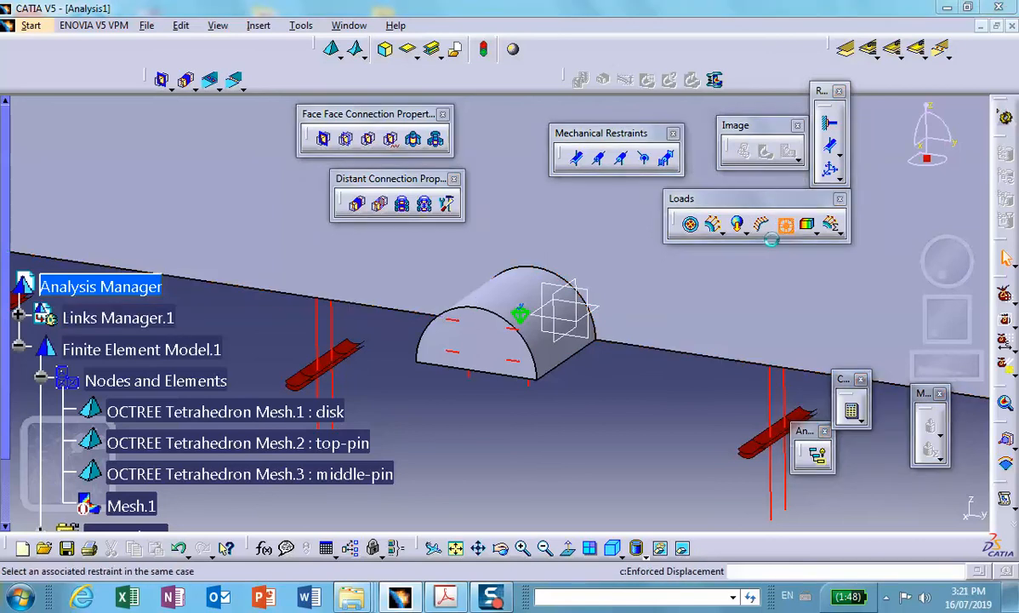
{"action": "left_click", "coordinate": [523, 366]}
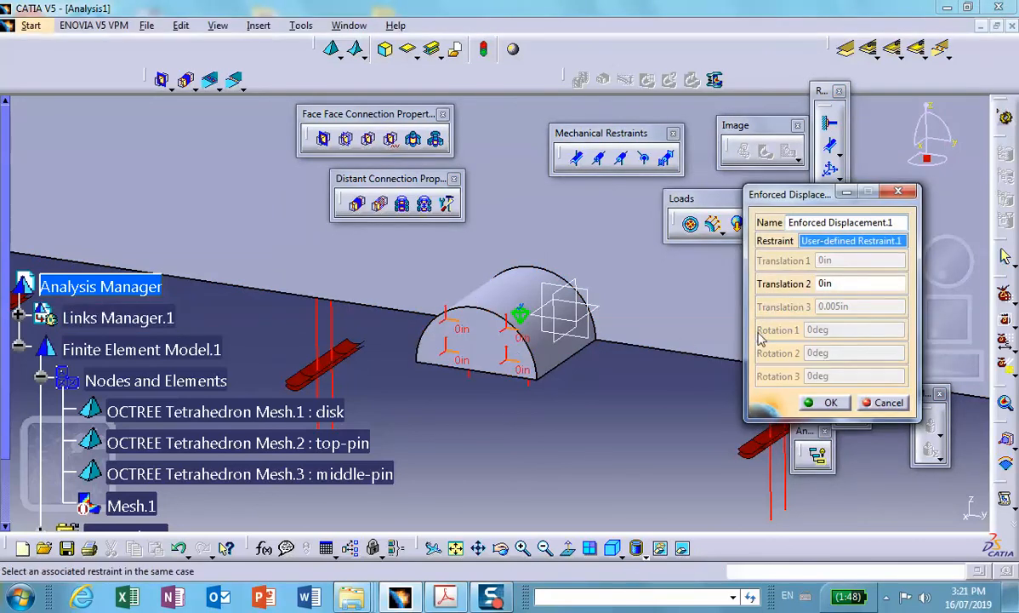
{"action": "left_click", "coordinate": [829, 282]}
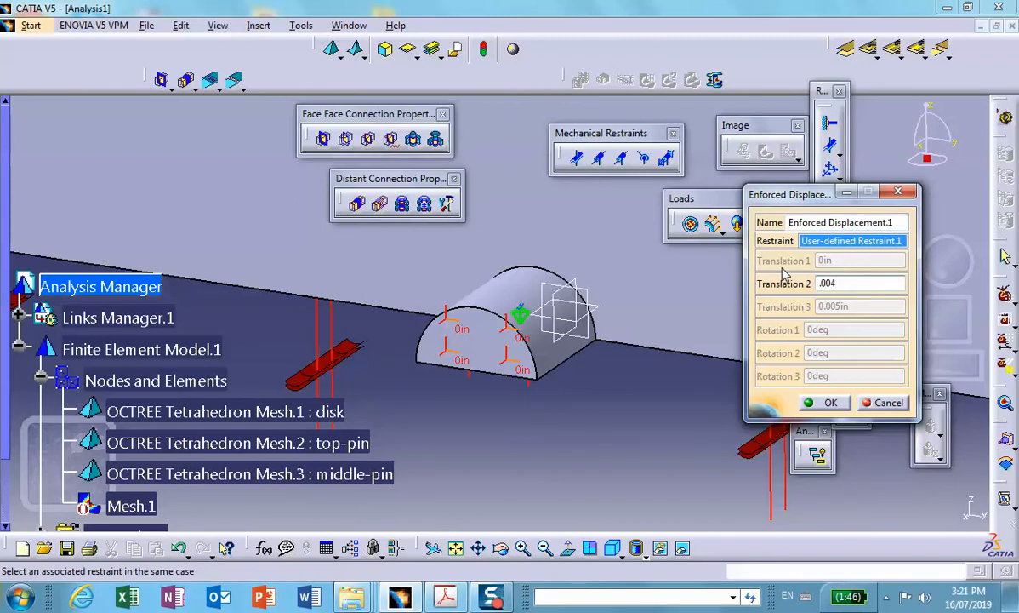
{"action": "left_click", "coordinate": [831, 401]}
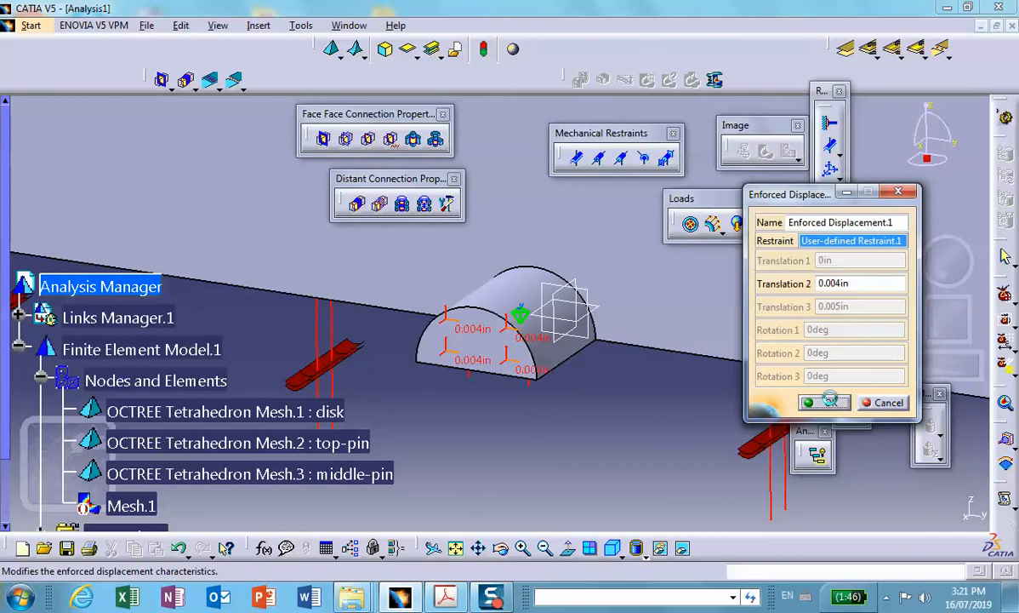
Create a general analysis connection between the top-pin's cylindrical face and the disk's upper hole face, hiding the top-pin to reach the hole.
{"action": "middle_click_drag", "start_coordinate": [629, 328], "coordinate": [597, 458]}
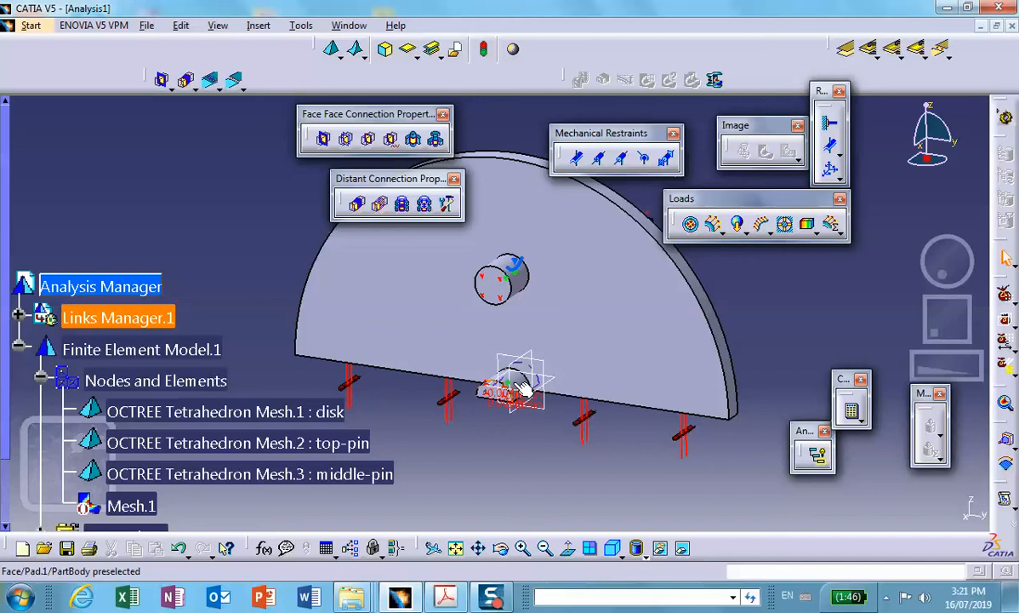
{"action": "left_click", "coordinate": [846, 48]}
{"action": "middle_click_drag", "start_coordinate": [585, 302], "coordinate": [580, 219]}
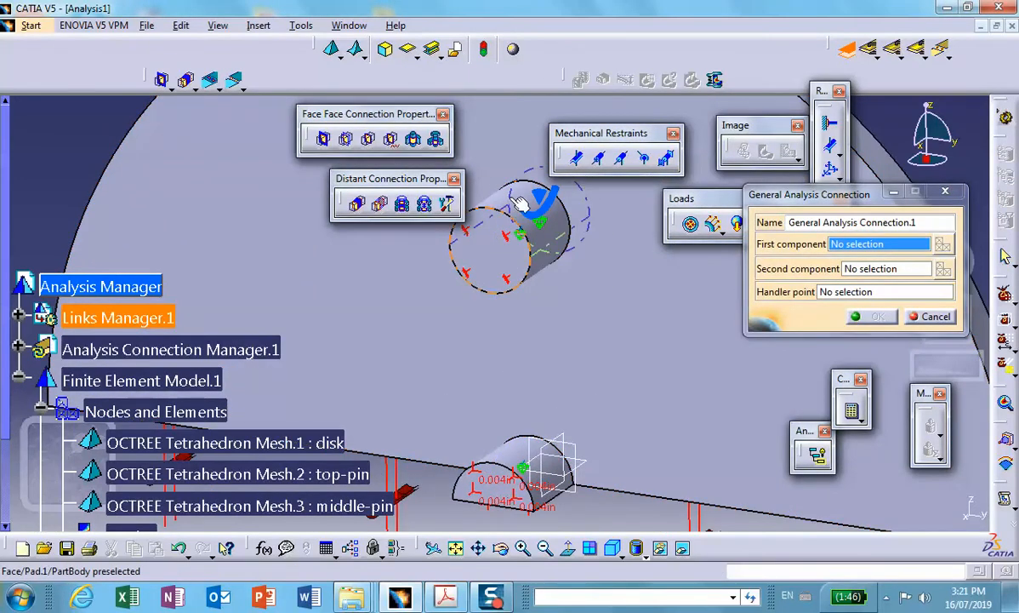
{"action": "left_click", "coordinate": [519, 202]}
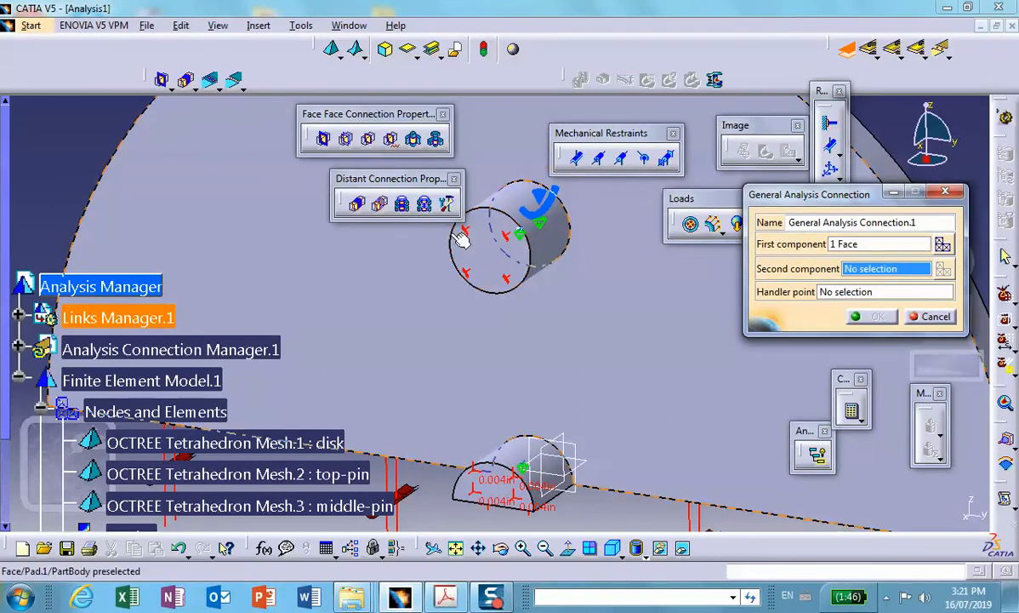
{"action": "right_click", "coordinate": [487, 264]}
{"action": "left_click", "coordinate": [513, 303]}
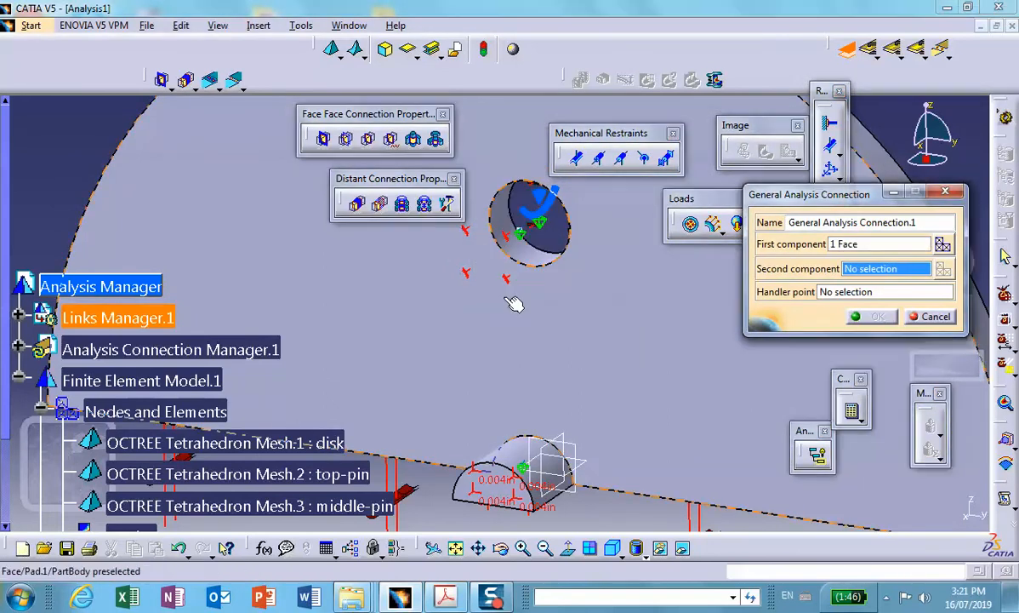
{"action": "left_click", "coordinate": [508, 223]}
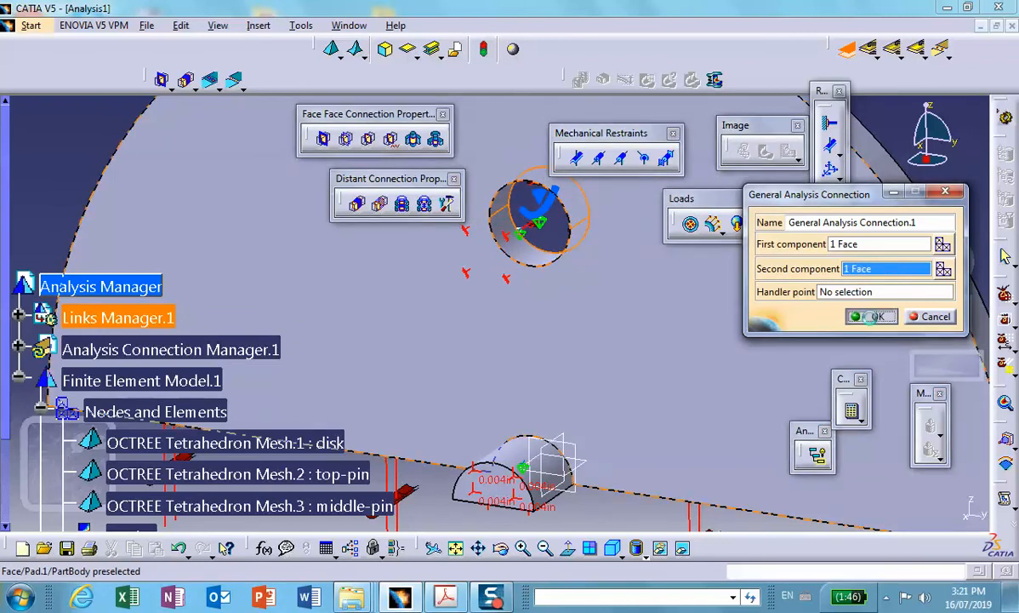
{"action": "left_click", "coordinate": [870, 317]}
Create a general analysis connection between the middle-pin's curved face and the disk's half-hole face, hiding the middle-pin to reach the hole.
{"action": "middle_click_drag", "start_coordinate": [577, 389], "coordinate": [639, 220]}
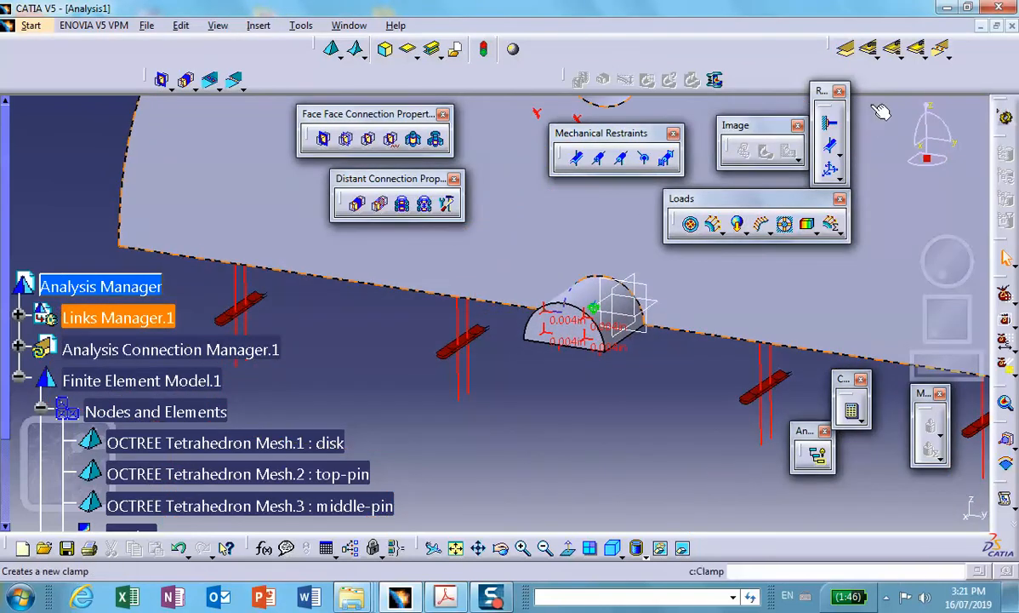
{"action": "left_click", "coordinate": [846, 51]}
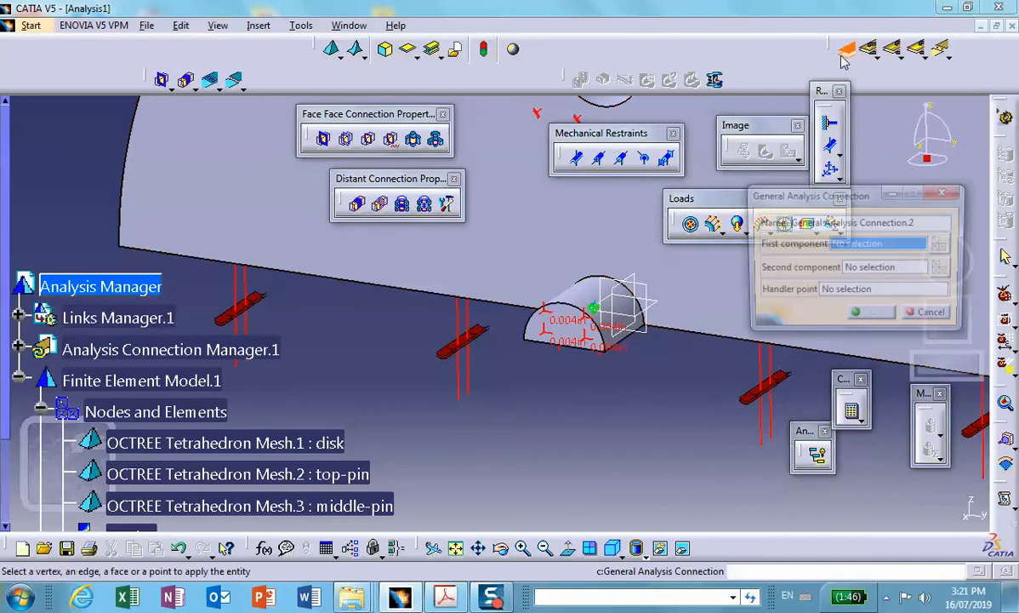
{"action": "left_click", "coordinate": [593, 299]}
{"action": "left_click", "coordinate": [862, 269]}
{"action": "right_click", "coordinate": [585, 290]}
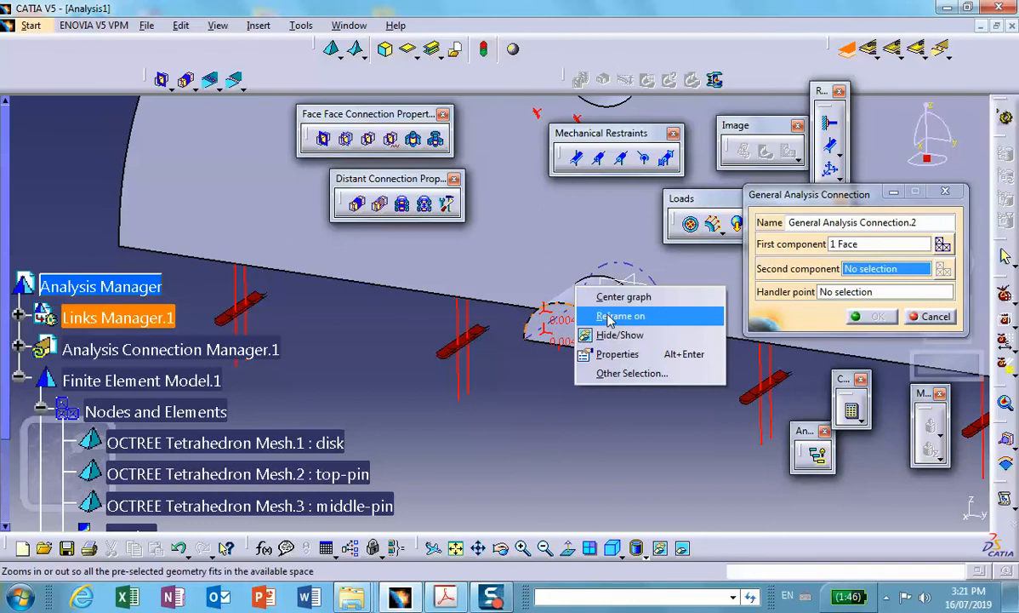
{"action": "left_click", "coordinate": [605, 334]}
{"action": "middle_click_drag", "start_coordinate": [595, 418], "coordinate": [592, 298]}
{"action": "left_click", "coordinate": [668, 276]}
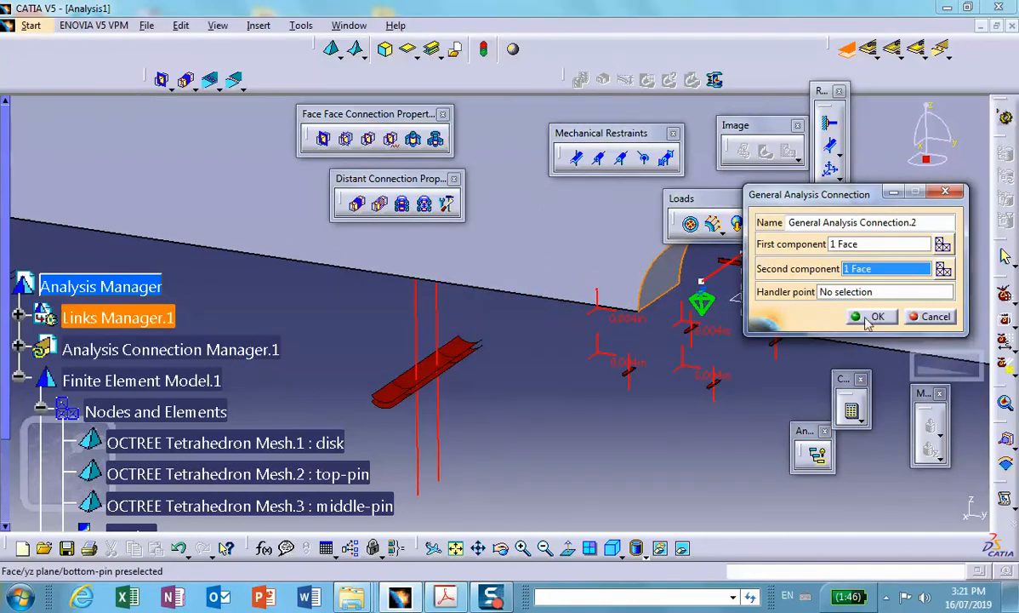
{"action": "left_click", "coordinate": [866, 321]}
Expand the analysis connections and apply a contact connection property to General Analysis Connection.1.
{"action": "middle_click_drag", "start_coordinate": [633, 350], "coordinate": [640, 527]}
{"action": "left_click", "coordinate": [17, 349]}
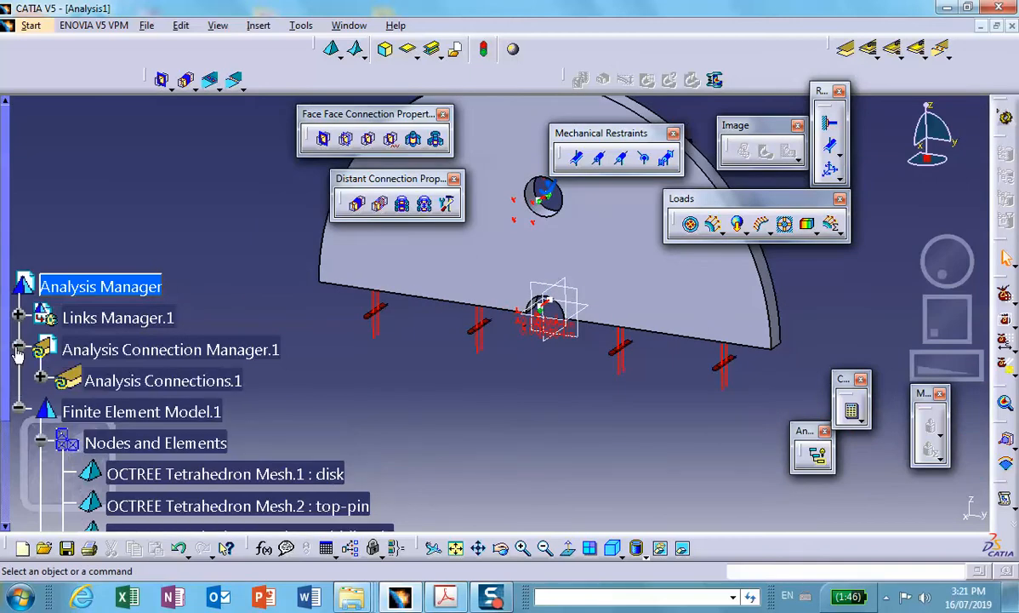
{"action": "left_click", "coordinate": [40, 375]}
{"action": "scroll", "coordinate": [101, 255], "scroll_direction": "down", "scroll_amount": 3}
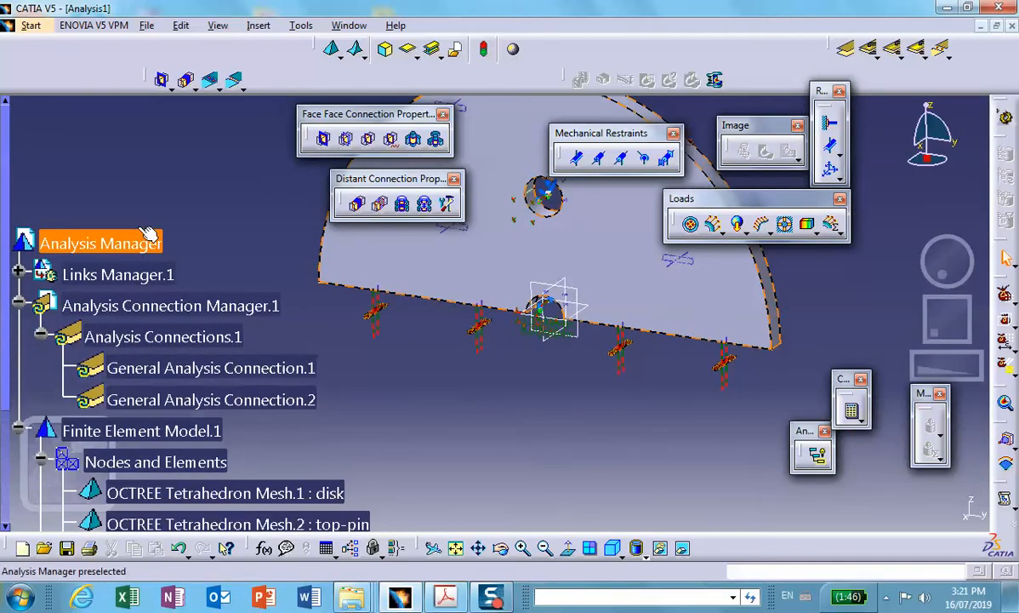
{"action": "left_click", "coordinate": [347, 140]}
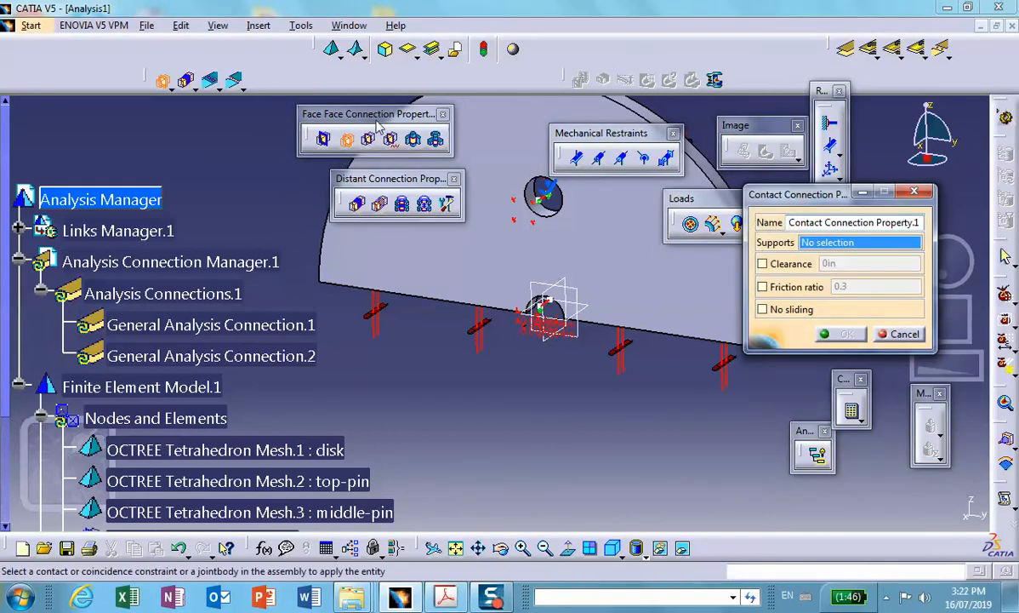
{"action": "left_click", "coordinate": [201, 325]}
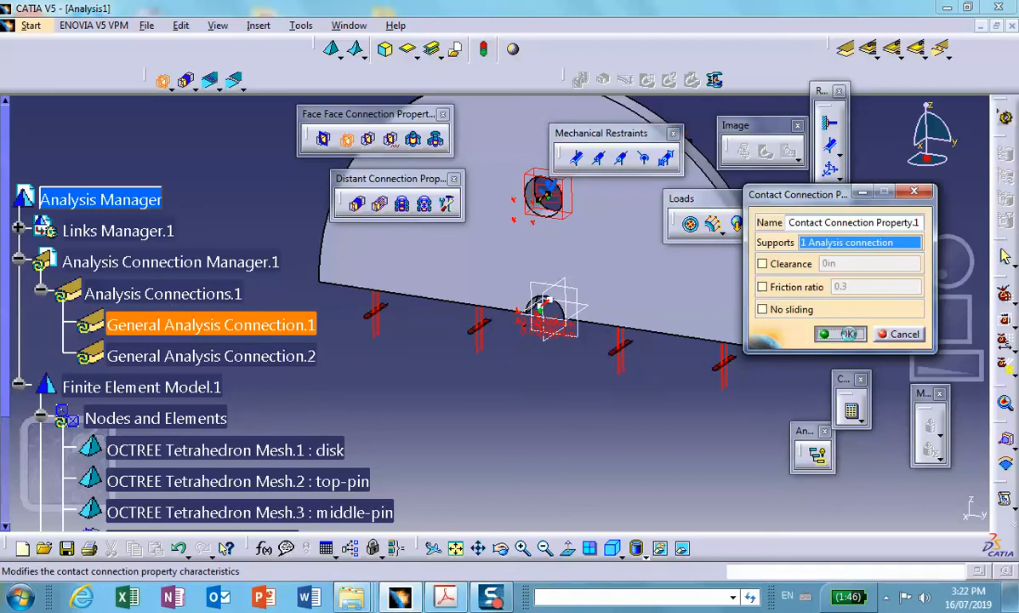
{"action": "left_click", "coordinate": [847, 332]}
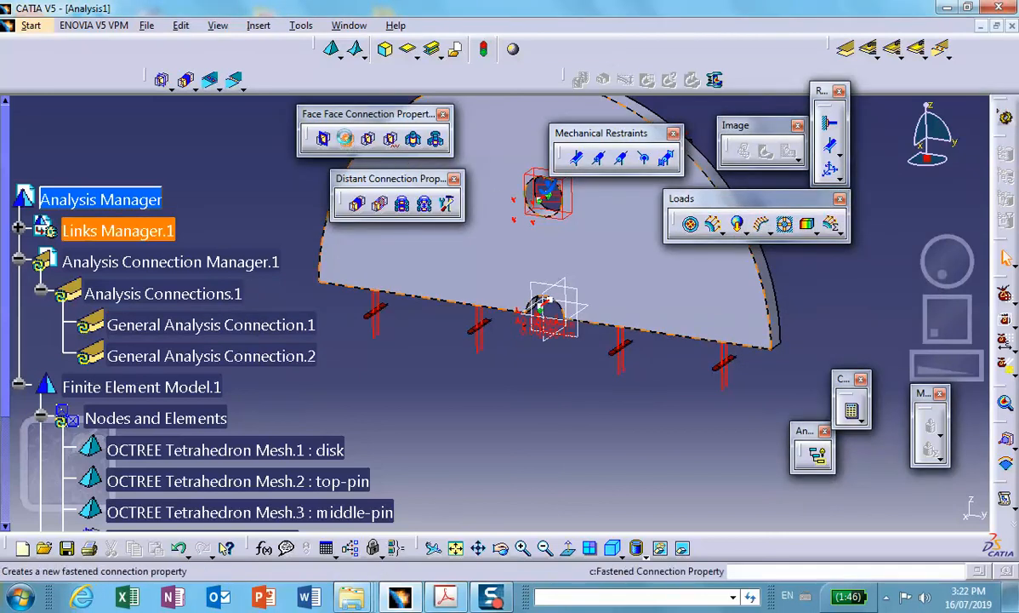
Apply a contact connection property with default options to General Analysis Connection.2.
{"action": "left_click", "coordinate": [345, 138]}
{"action": "left_click", "coordinate": [211, 356]}
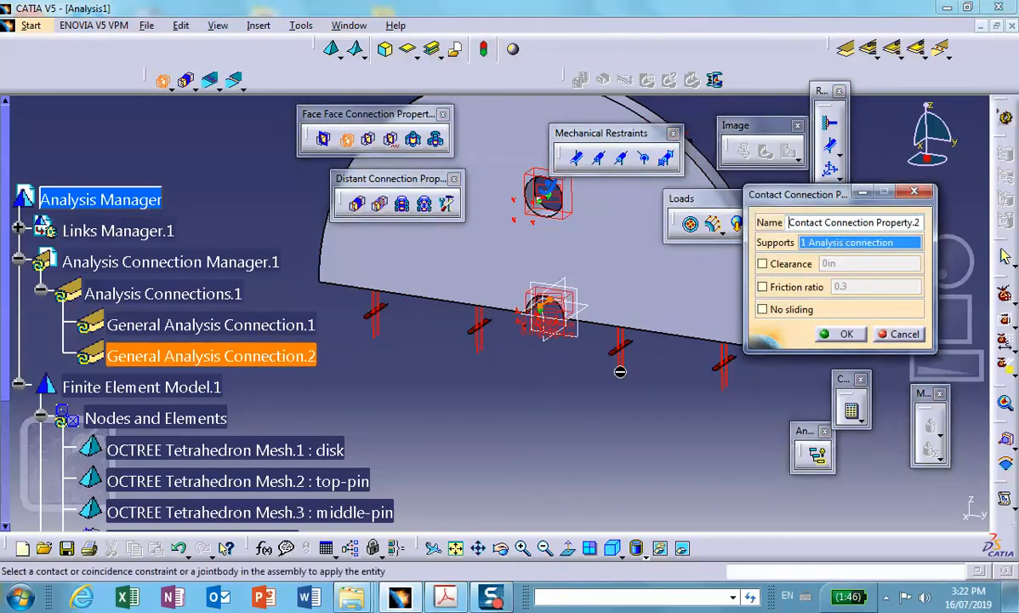
{"action": "left_click", "coordinate": [846, 335]}
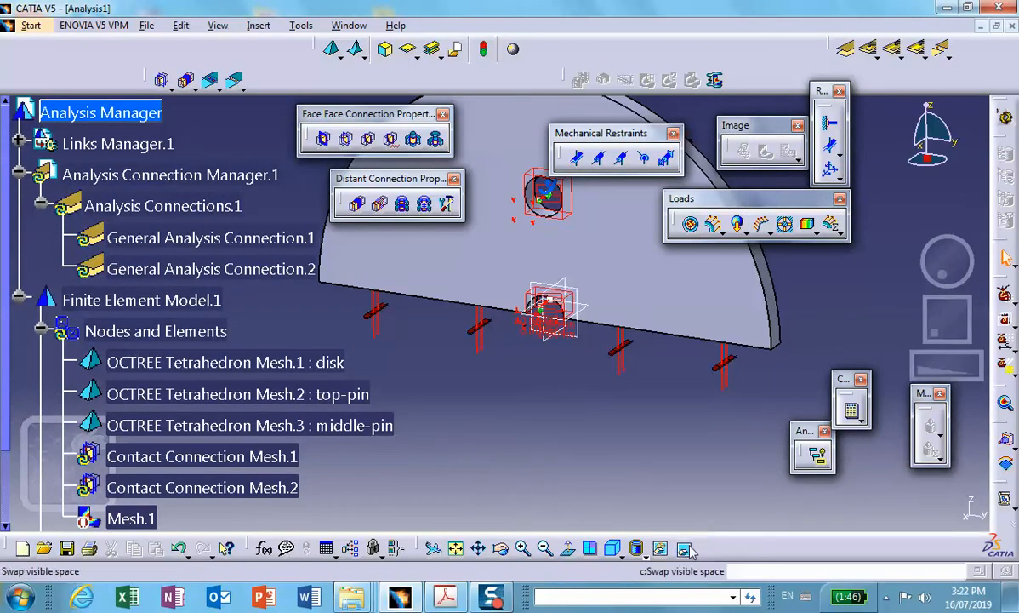
Restore the hidden top-pin and middle-pin from the hidden space and return to the visible space.
{"action": "left_click", "coordinate": [636, 548]}
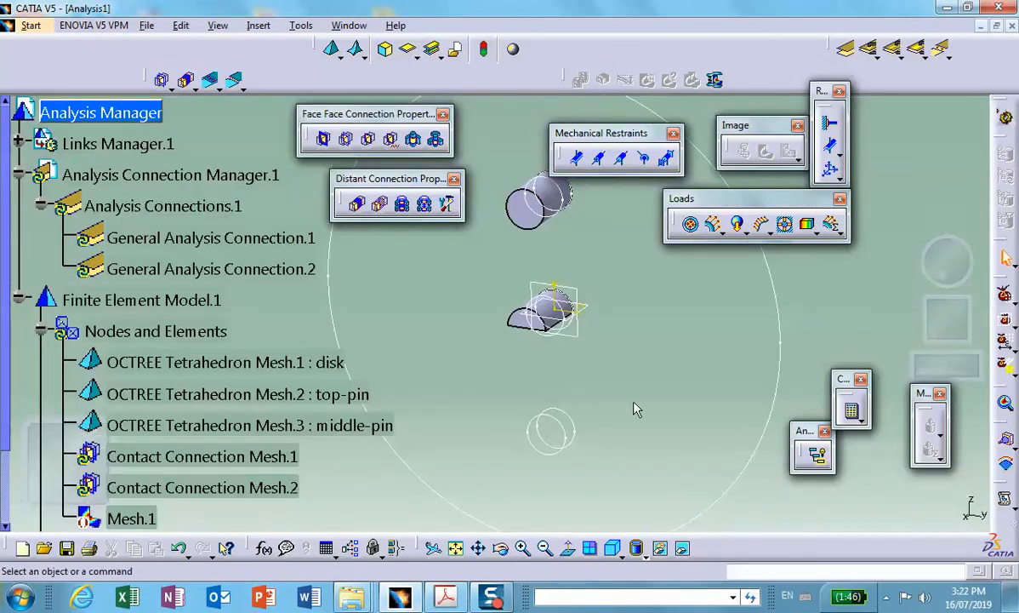
{"action": "right_click", "coordinate": [521, 214]}
{"action": "left_click", "coordinate": [545, 265]}
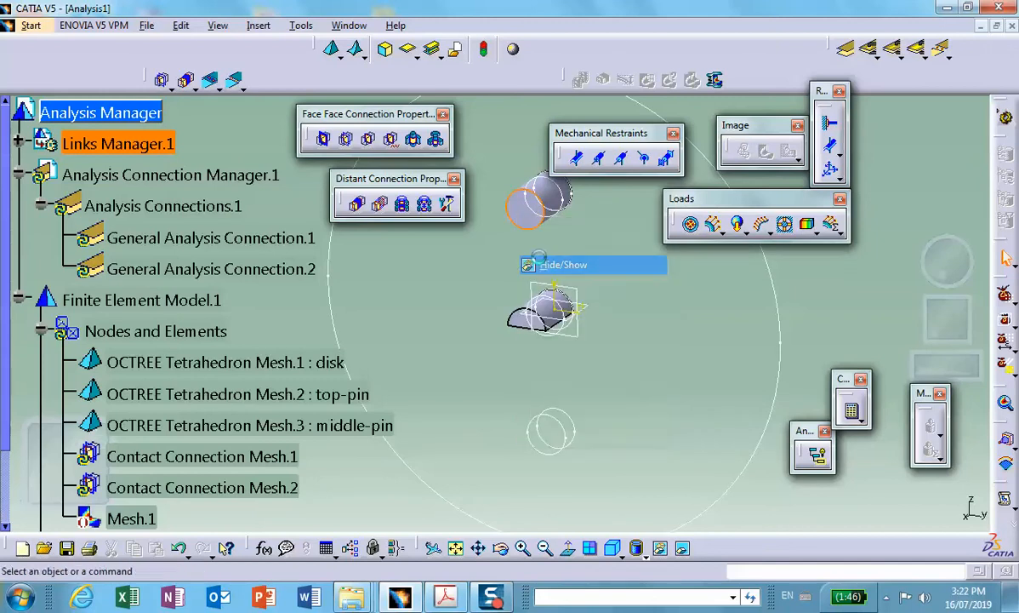
{"action": "right_click", "coordinate": [525, 322]}
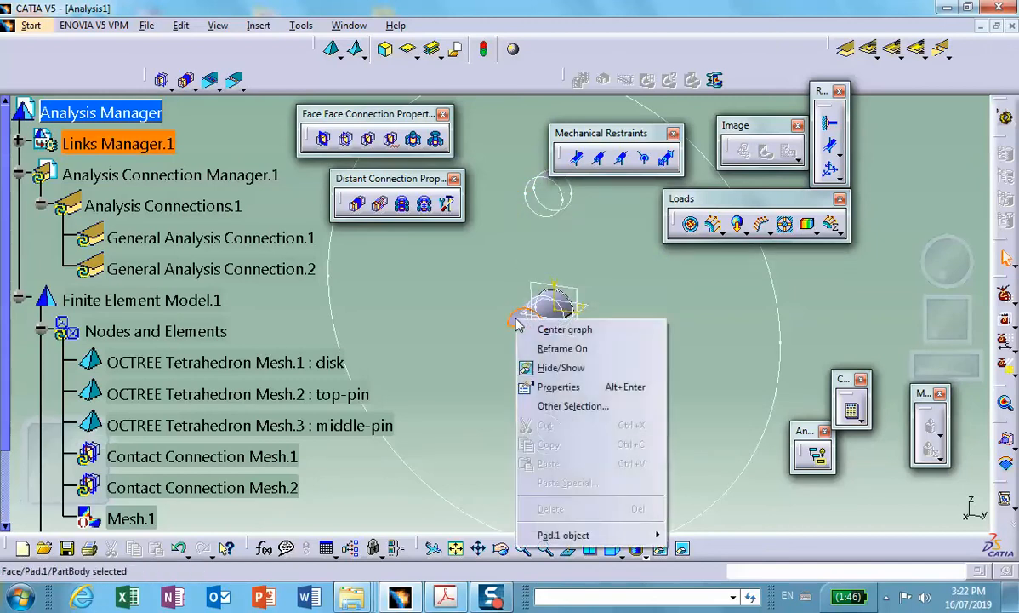
{"action": "left_click", "coordinate": [549, 367]}
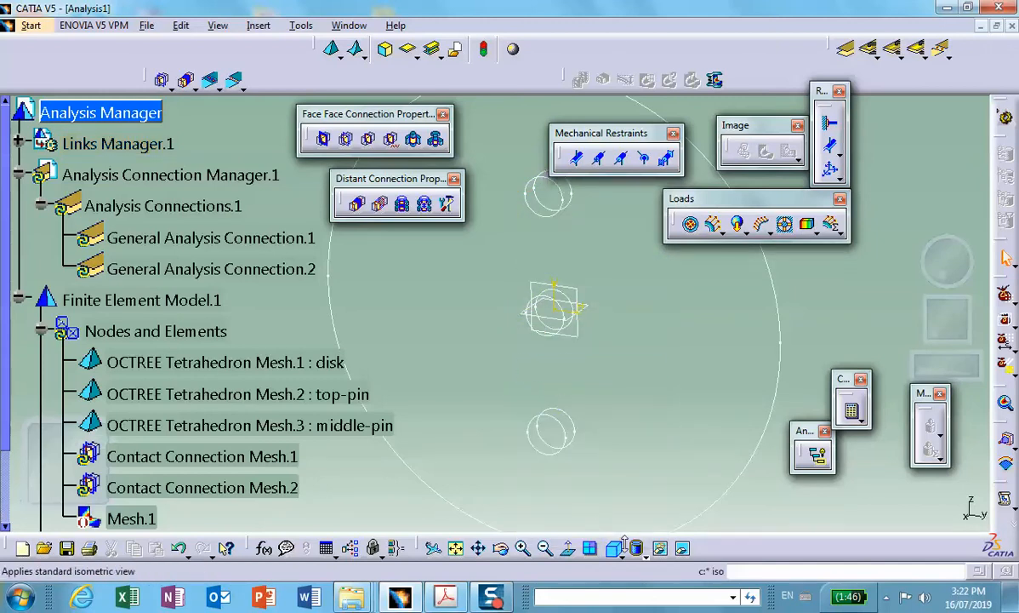
{"action": "left_click", "coordinate": [636, 548]}
{"action": "middle_click_drag", "start_coordinate": [620, 337], "coordinate": [593, 432]}
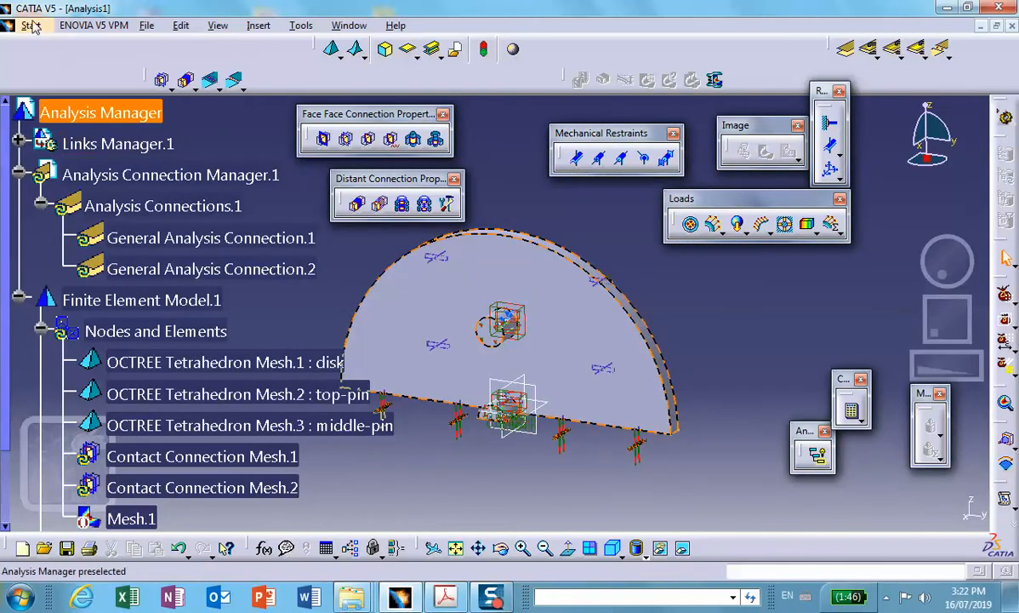
Save the analysis document as Analysis1.CATAnalysis in the assembly-disk-pin folder and confirm saving the related files through Save Management.
{"action": "left_click", "coordinate": [144, 25]}
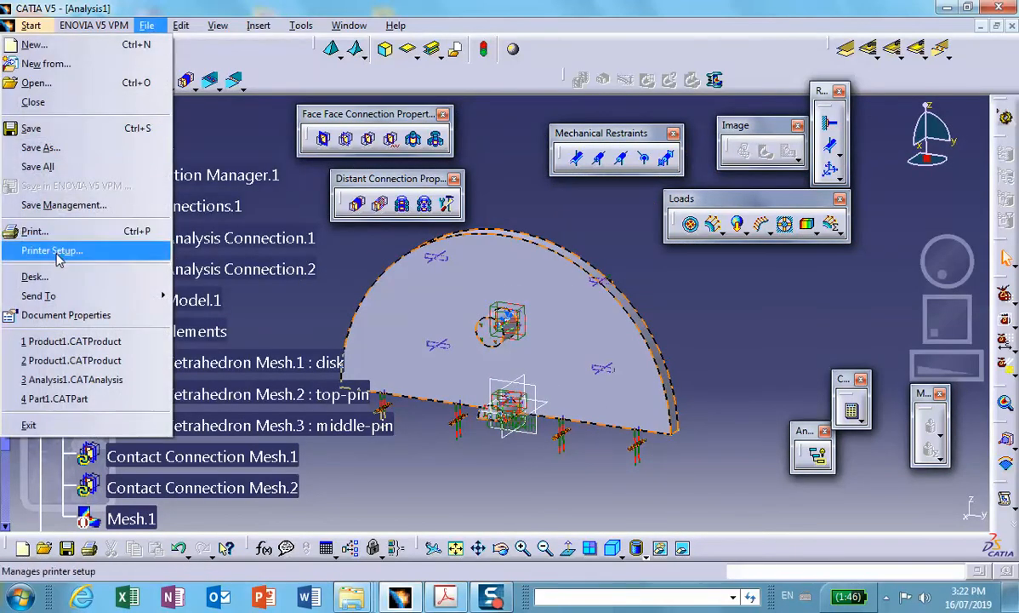
{"action": "left_click", "coordinate": [57, 207]}
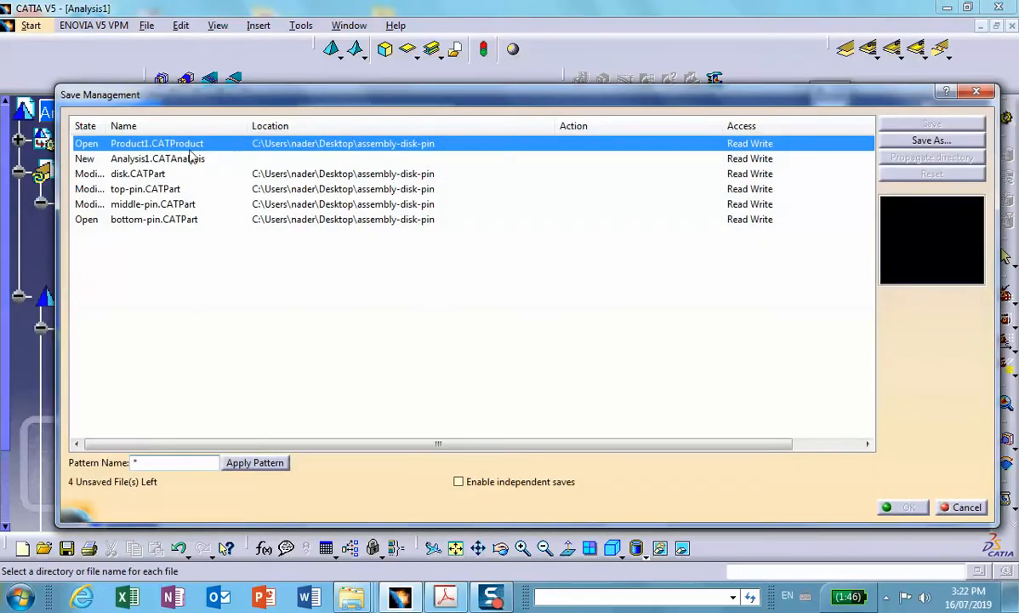
{"action": "left_click", "coordinate": [193, 160]}
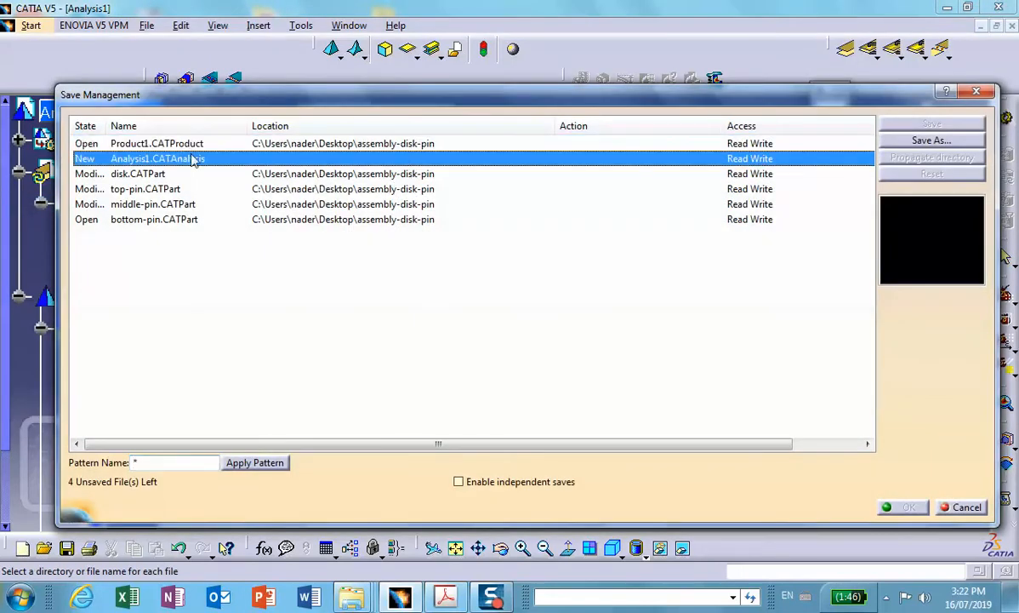
{"action": "left_click", "coordinate": [901, 143]}
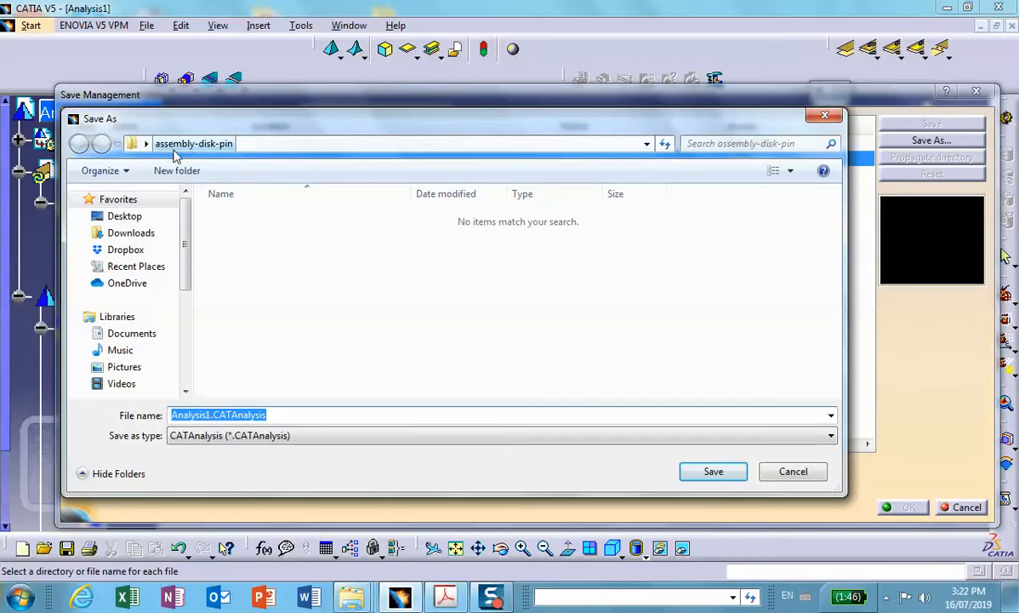
{"action": "left_click", "coordinate": [715, 470]}
{"action": "left_click", "coordinate": [904, 507]}
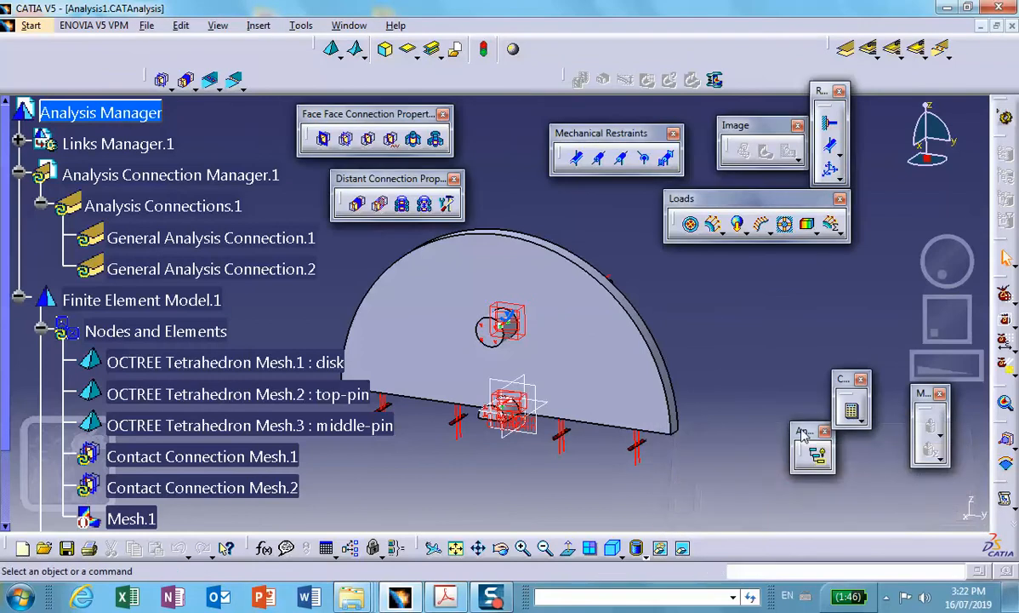
Compute the complete static analysis, accepting the estimated computation resources.
{"action": "left_click", "coordinate": [853, 412]}
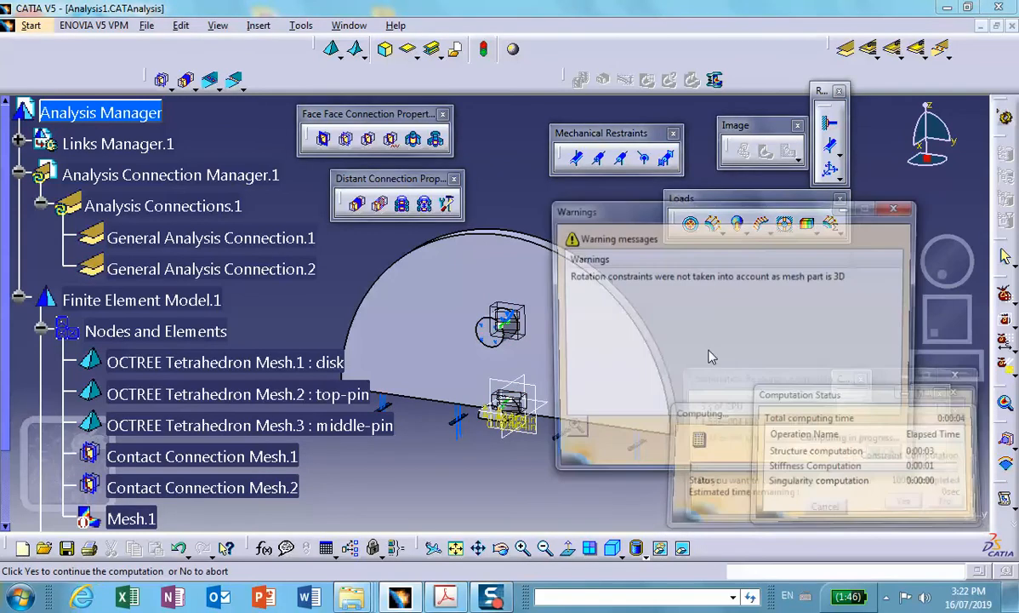
{"action": "left_click", "coordinate": [893, 459]}
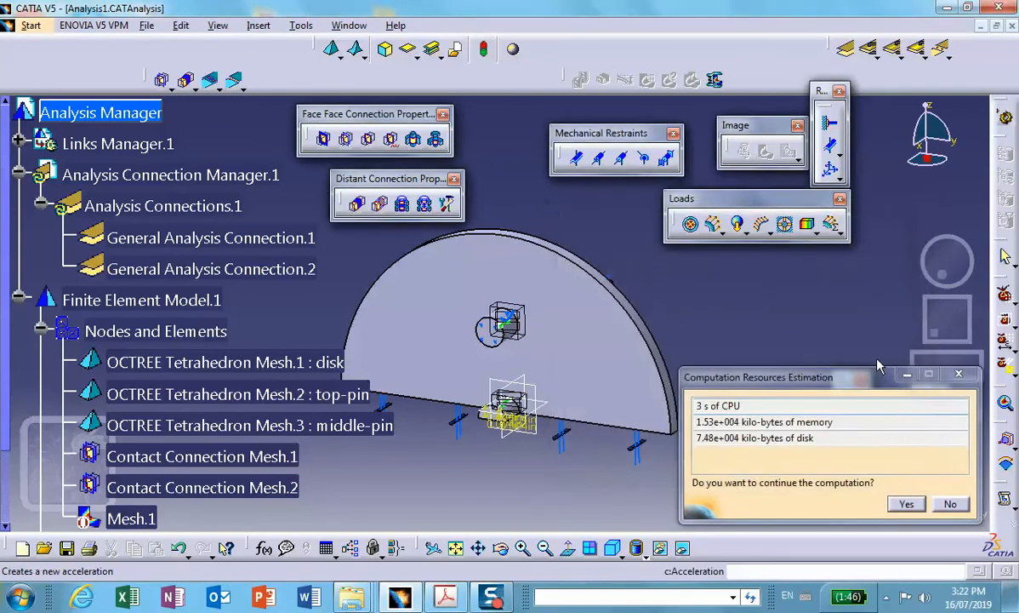
{"action": "left_click", "coordinate": [906, 504]}
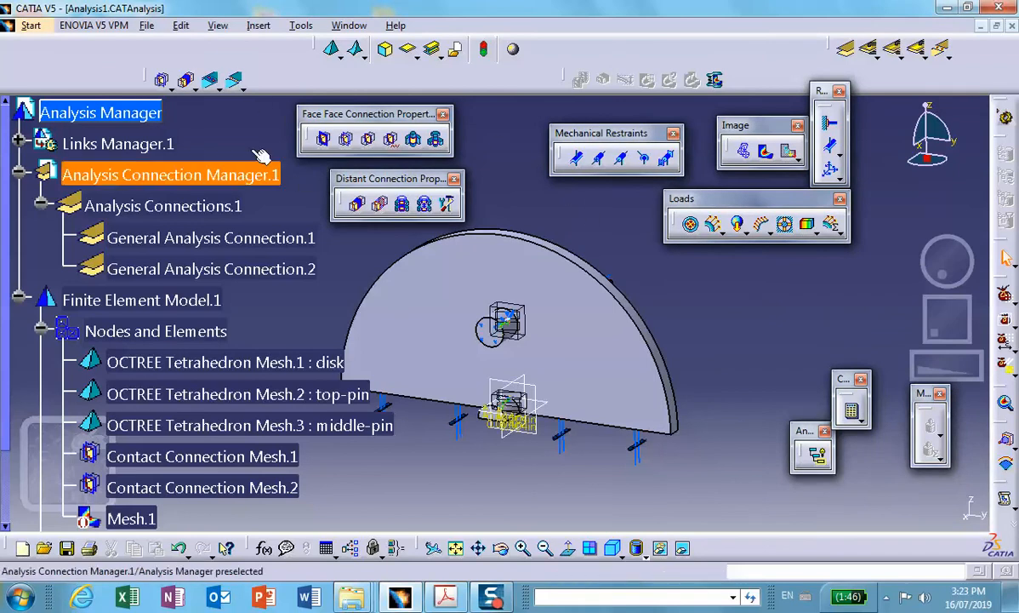
Generate the deformed mesh image of the solved assembly and play its deformation animation.
{"action": "left_click", "coordinate": [745, 152]}
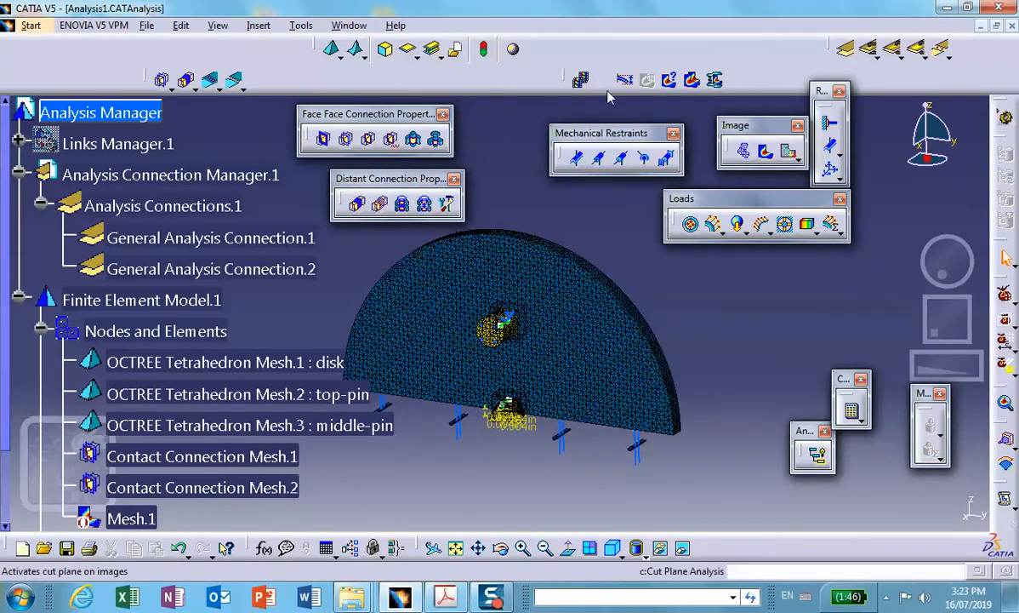
{"action": "left_click", "coordinate": [581, 80]}
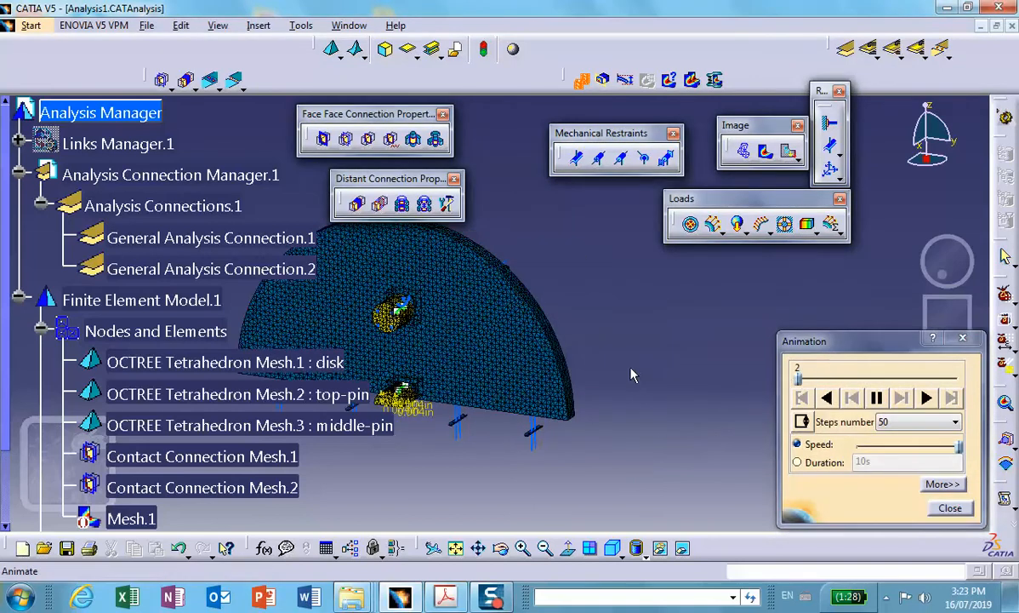
{"action": "left_click", "coordinate": [951, 509]}
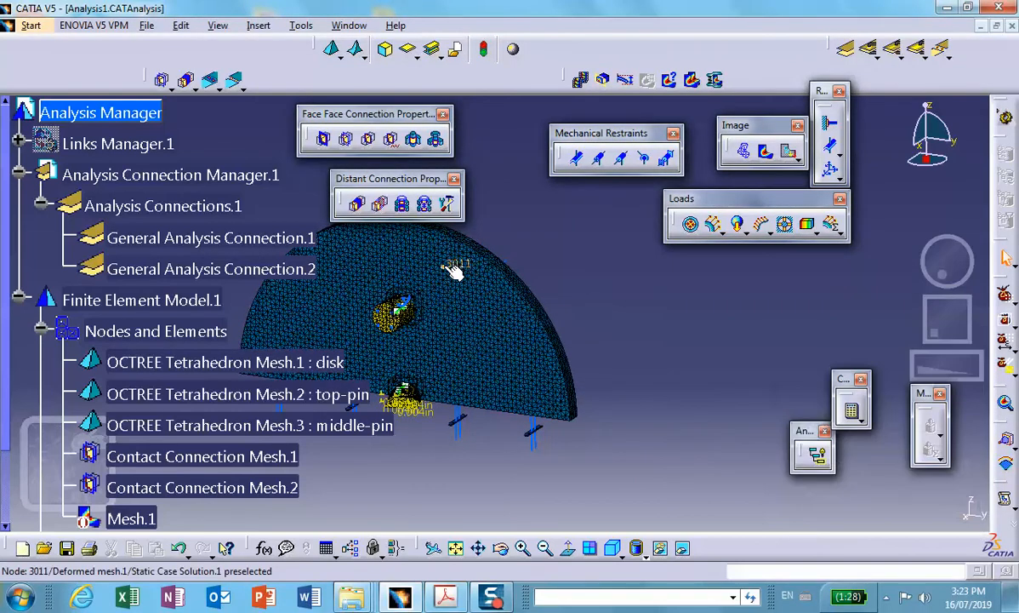
{"action": "middle_click_drag", "start_coordinate": [452, 270], "coordinate": [539, 290]}
Set the deformed mesh's amplification scaling factor to 400 and increase it to 800.
{"action": "left_click", "coordinate": [625, 79]}
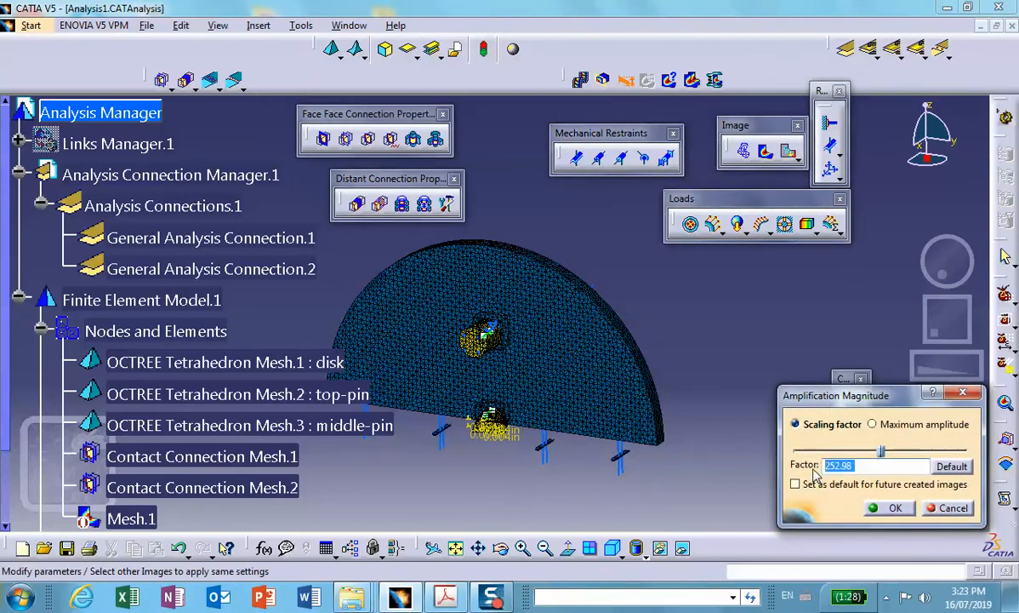
{"action": "left_click", "coordinate": [885, 508]}
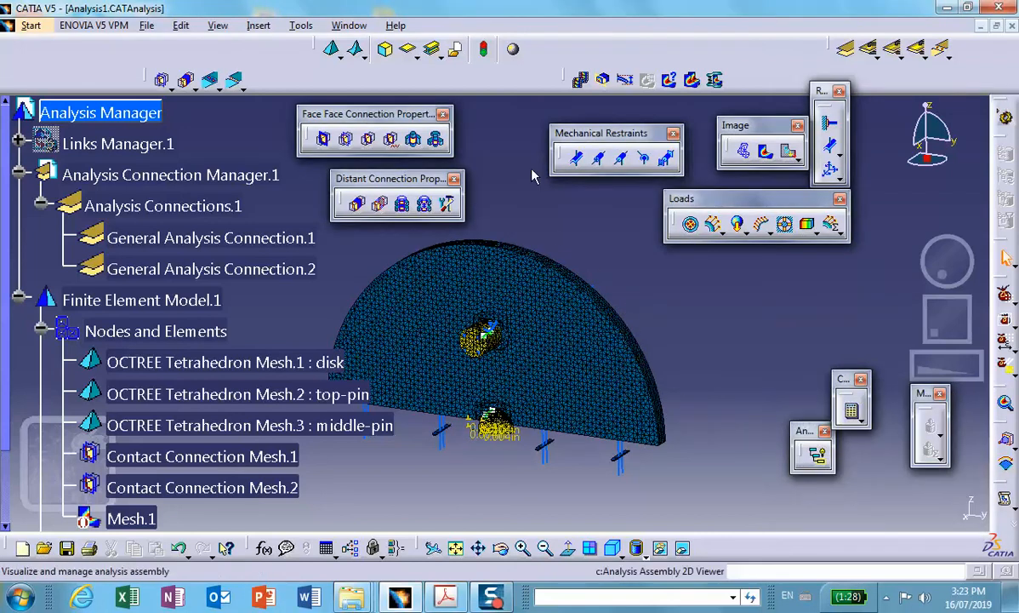
{"action": "left_click", "coordinate": [630, 79]}
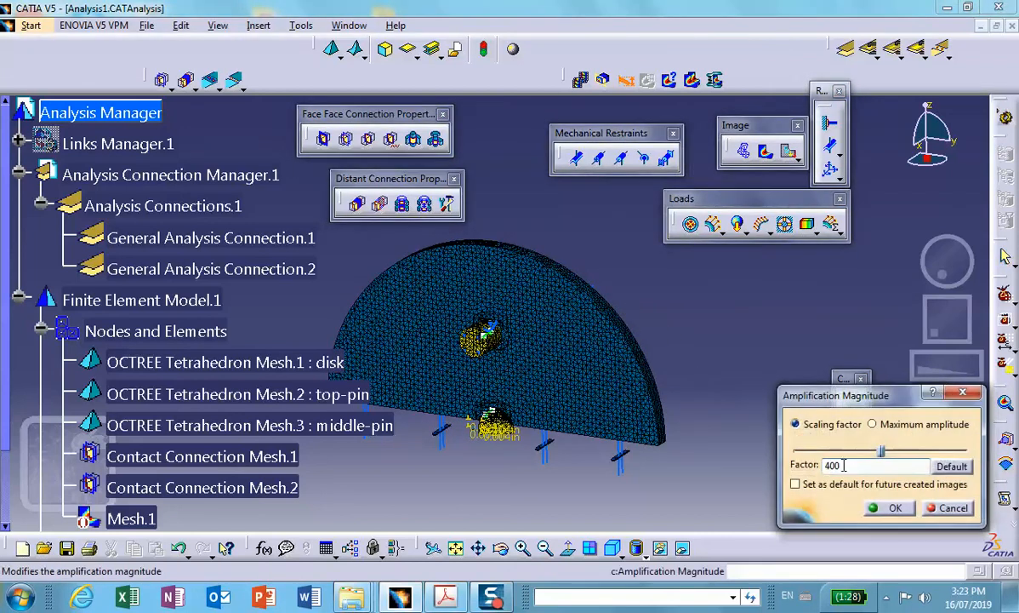
{"action": "type", "text": "800"}
{"action": "left_click", "coordinate": [902, 508]}
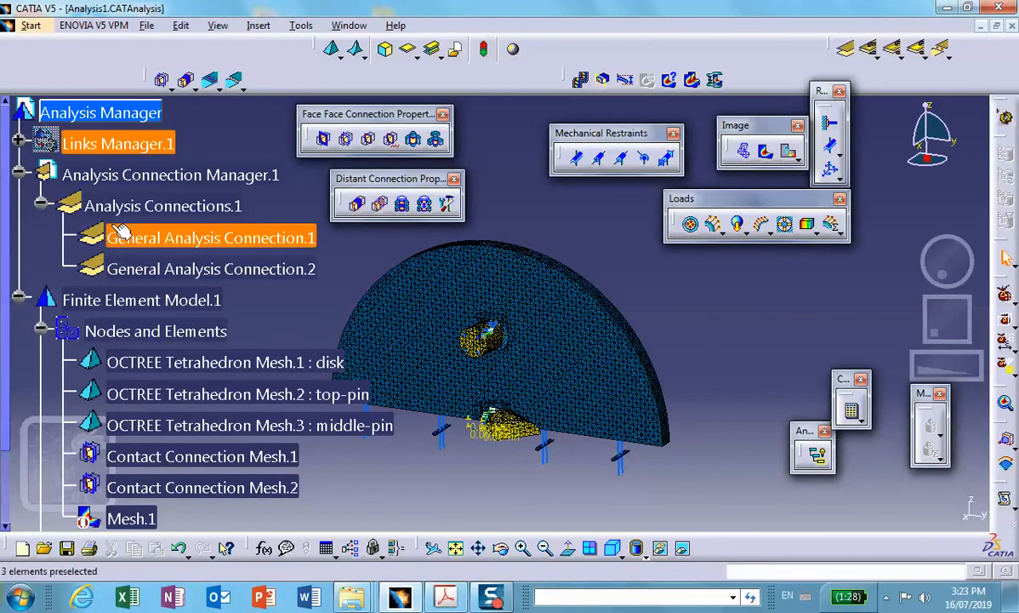
Hide Analysis Connection Manager.1, and try hiding Finite Element Model.1 before showing it again.
{"action": "right_click", "coordinate": [142, 180]}
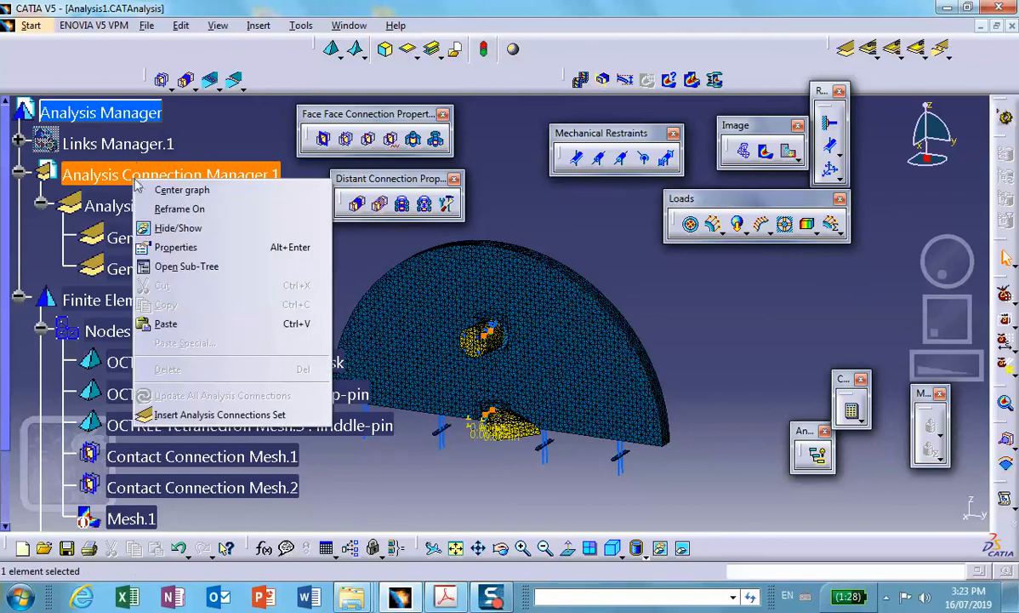
{"action": "left_click", "coordinate": [171, 228]}
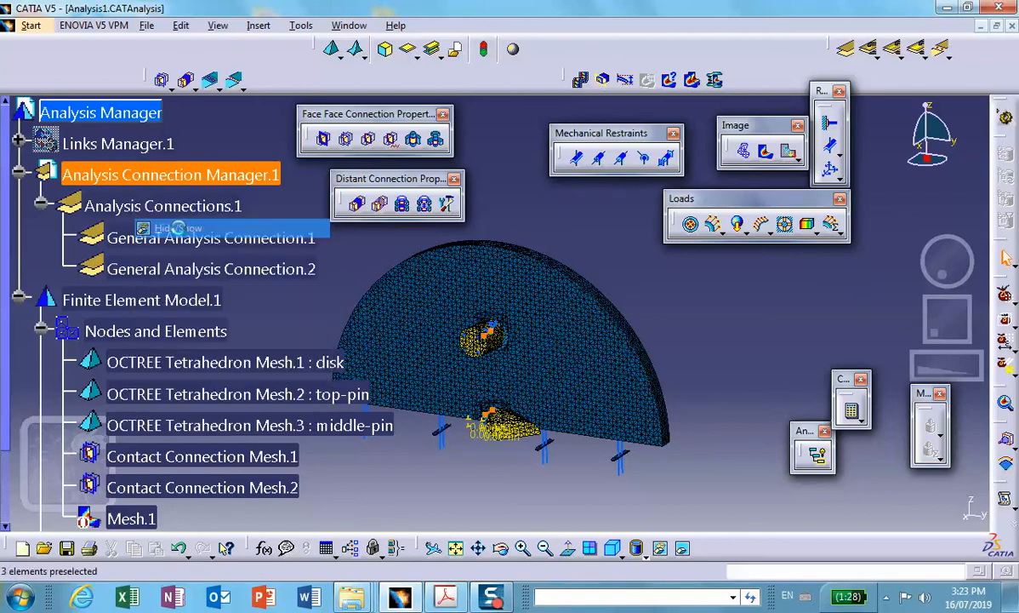
{"action": "right_click", "coordinate": [159, 302]}
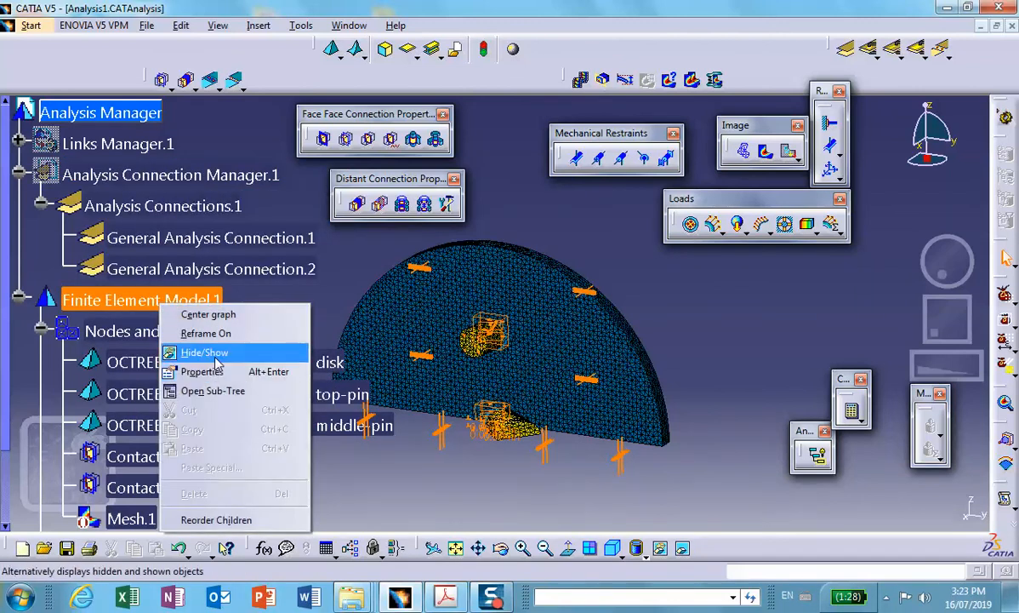
{"action": "left_click", "coordinate": [215, 362]}
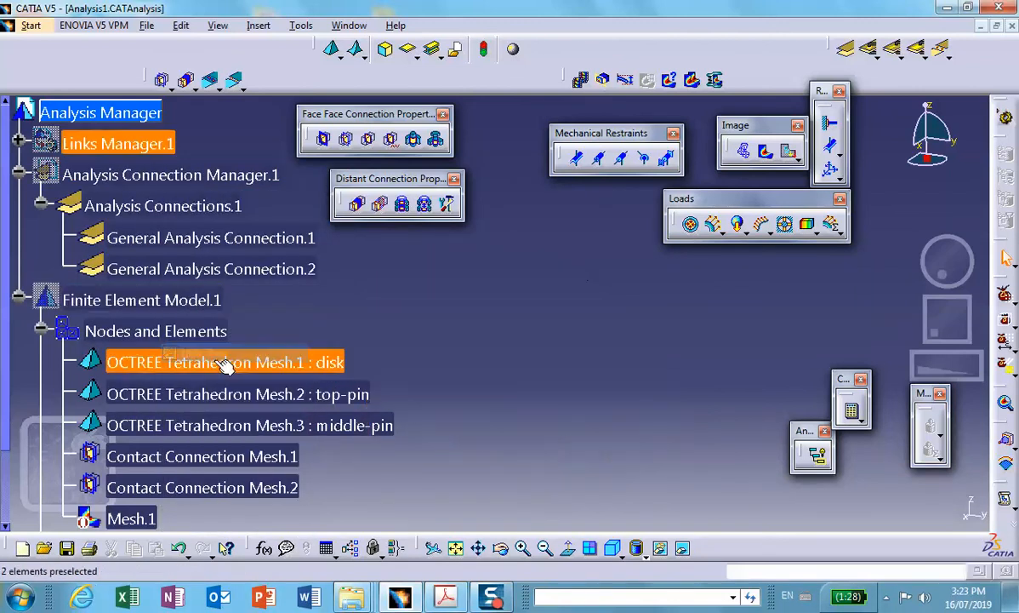
{"action": "right_click", "coordinate": [134, 306]}
{"action": "left_click", "coordinate": [170, 351]}
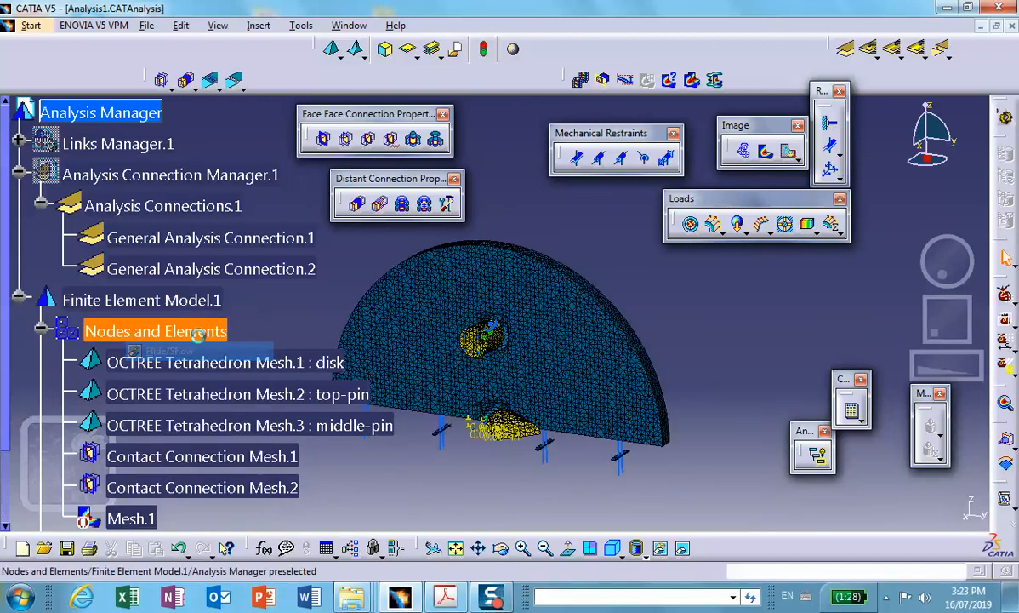
Hide the OCTREE tetrahedron mesh entries of the disk, top-pin and middle-pin.
{"action": "right_click", "coordinate": [181, 362]}
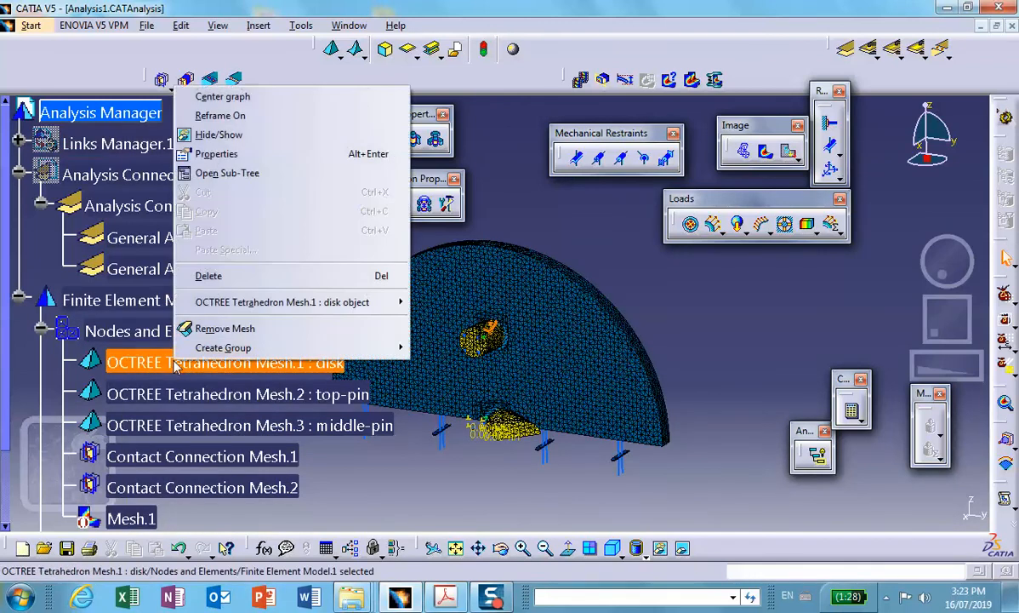
{"action": "left_click", "coordinate": [218, 135]}
{"action": "right_click", "coordinate": [200, 396]}
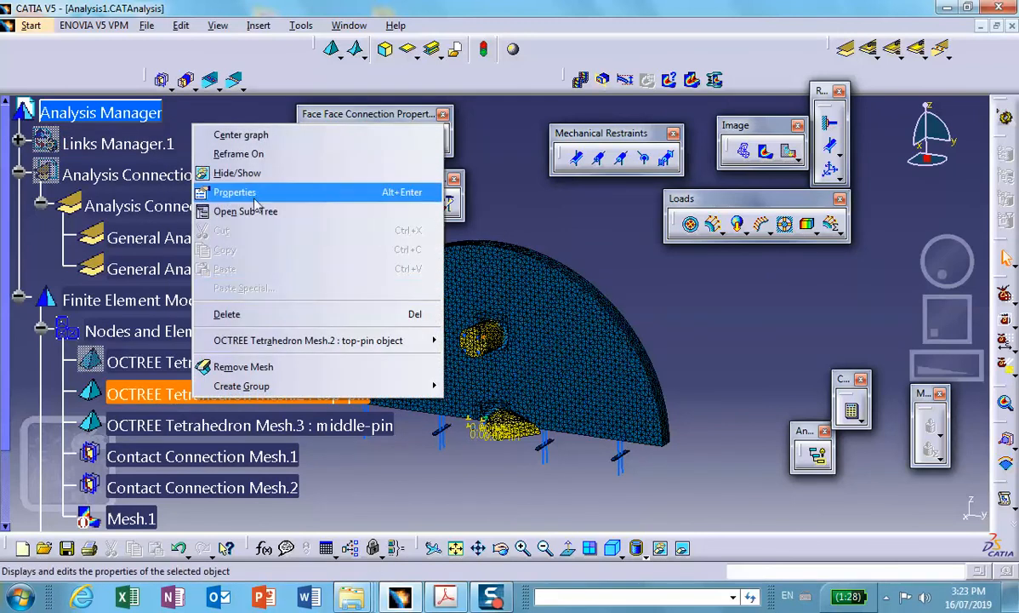
{"action": "left_click", "coordinate": [238, 173]}
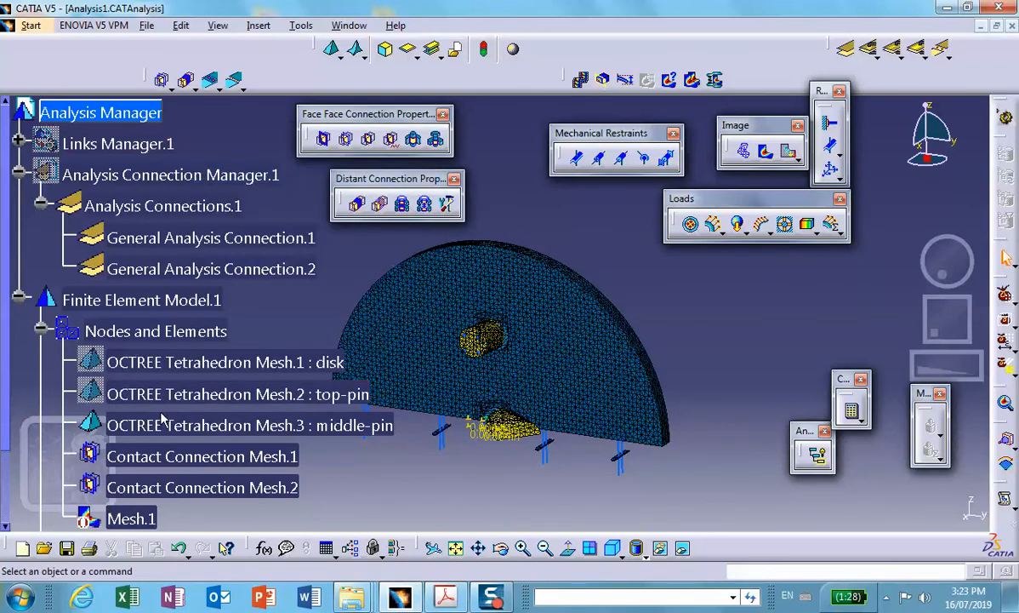
{"action": "right_click", "coordinate": [161, 417]}
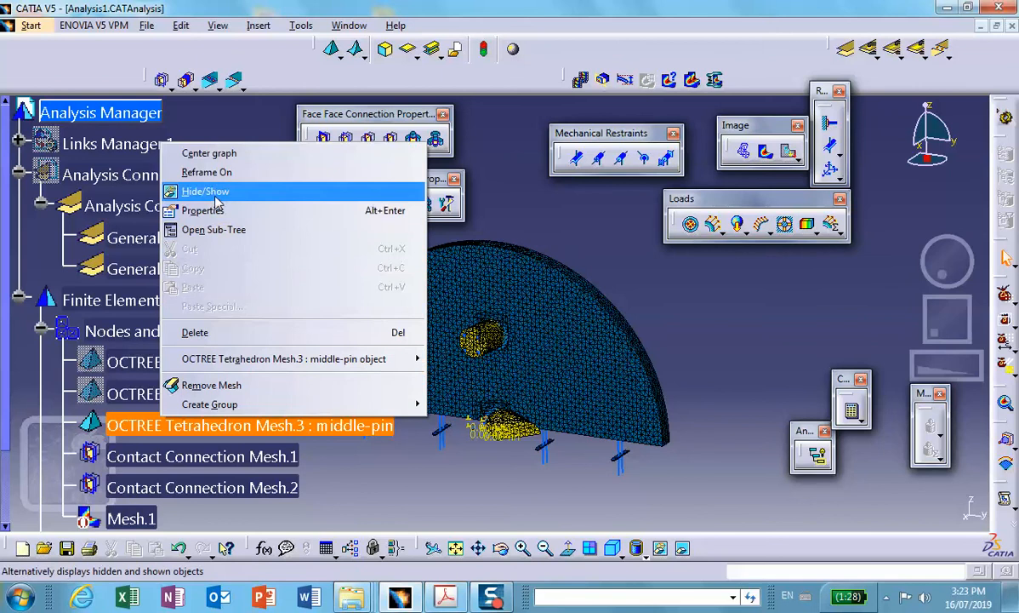
{"action": "left_click", "coordinate": [217, 202]}
Hide the Properties.1 set of the finite element model.
{"action": "scroll", "coordinate": [298, 302], "scroll_direction": "down", "scroll_amount": 5}
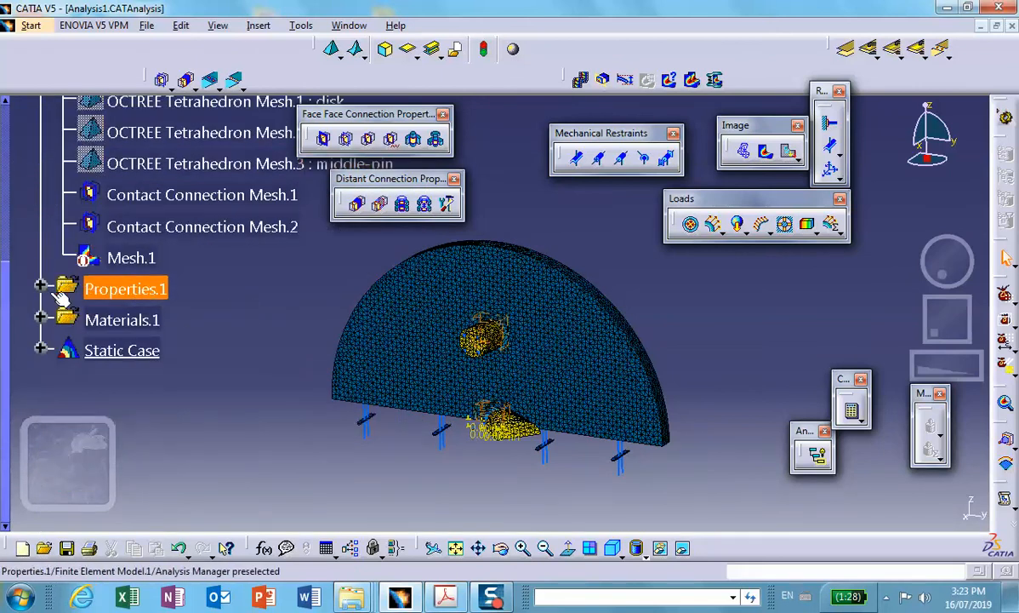
{"action": "right_click", "coordinate": [100, 290]}
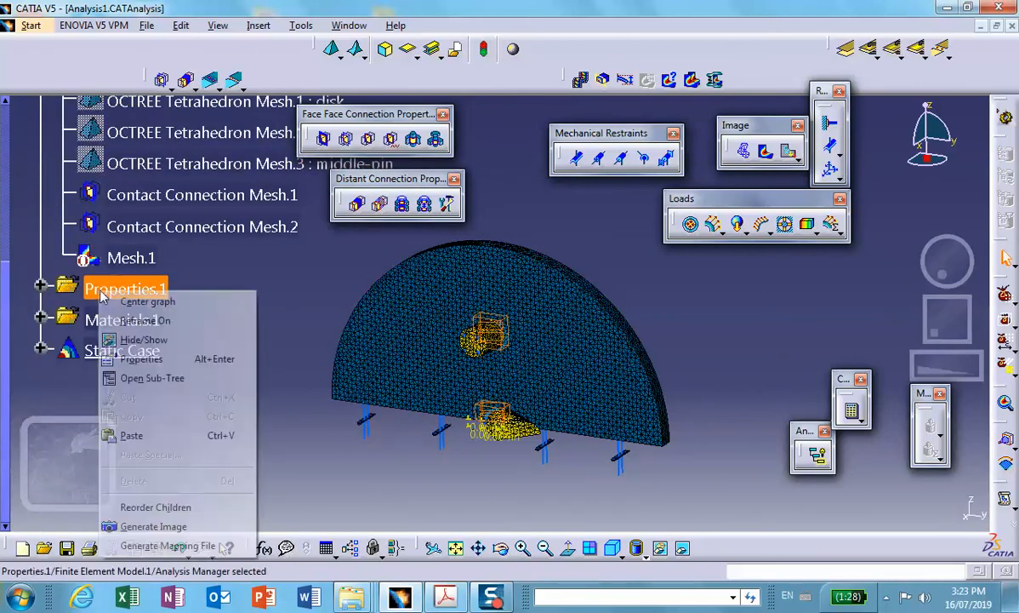
{"action": "left_click", "coordinate": [132, 340]}
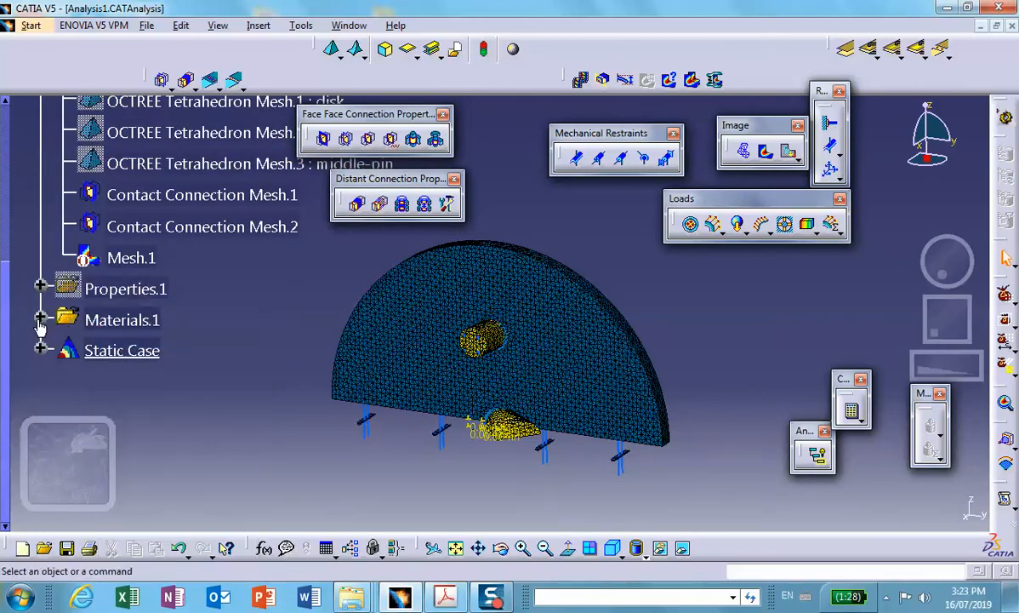
Expand the Static Case and hide its Restraints.1 and Loads.1 symbols.
{"action": "left_click", "coordinate": [39, 349]}
{"action": "left_click", "coordinate": [145, 382]}
{"action": "right_click", "coordinate": [152, 383]}
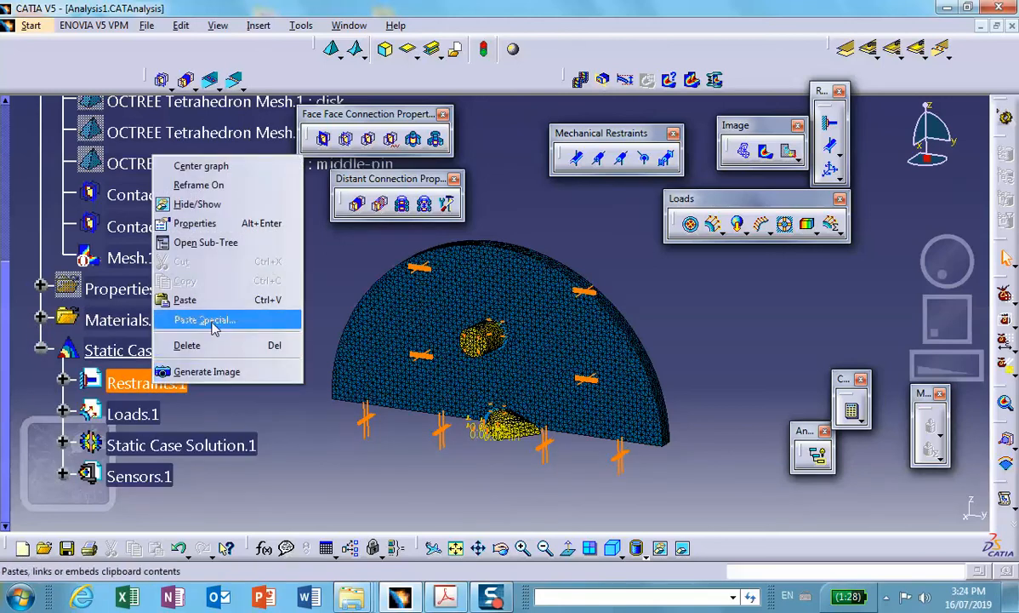
{"action": "left_click", "coordinate": [199, 204]}
{"action": "right_click", "coordinate": [146, 412]}
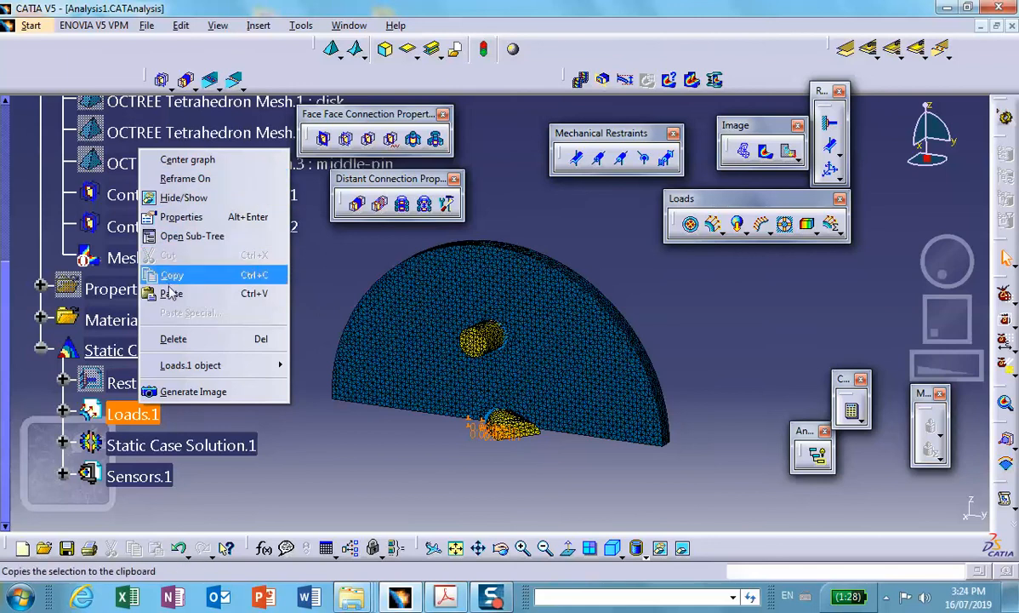
{"action": "left_click", "coordinate": [183, 197]}
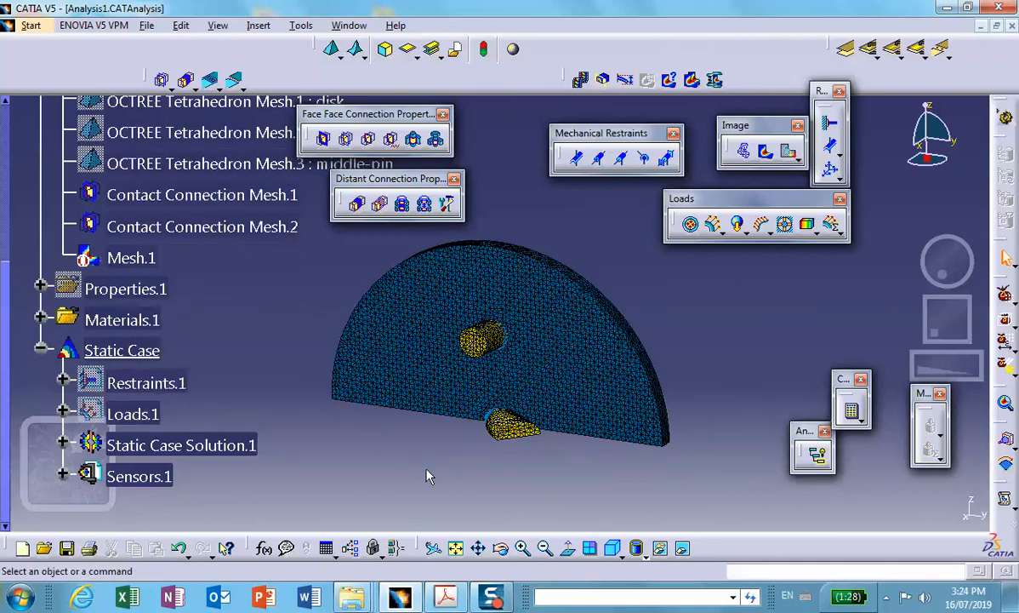
Set the deformed mesh's amplification scaling factor to 400 and play its deformation animation.
{"action": "middle_click_drag", "start_coordinate": [427, 475], "coordinate": [426, 400]}
{"action": "middle_click_drag", "start_coordinate": [426, 412], "coordinate": [416, 442]}
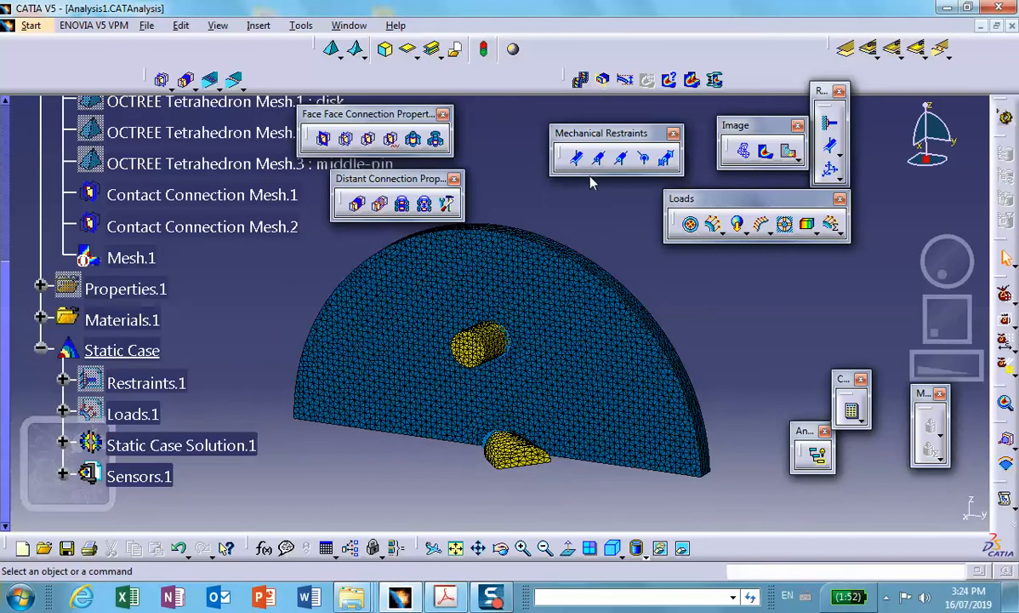
{"action": "left_click", "coordinate": [626, 79]}
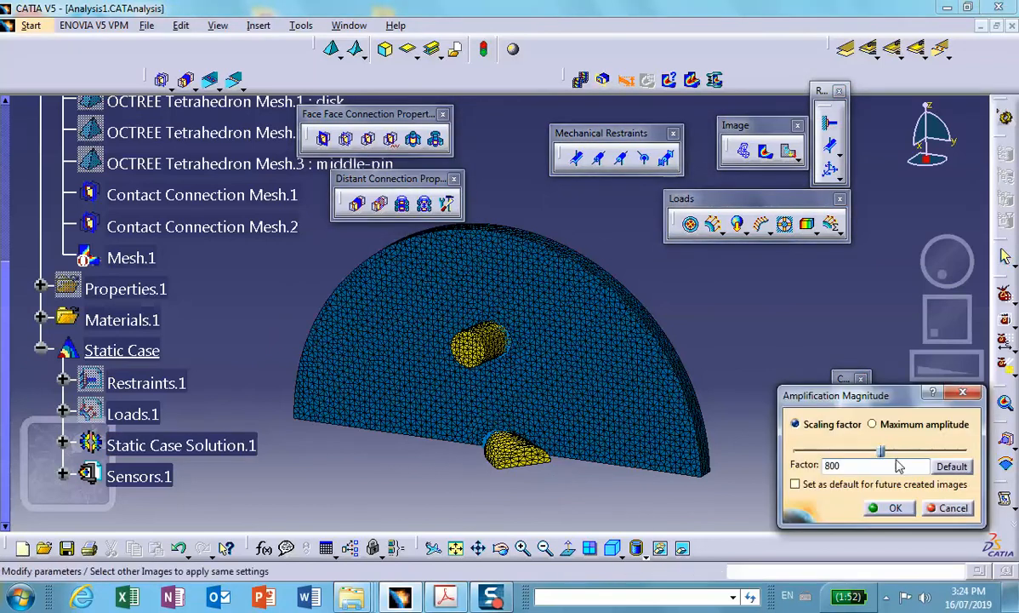
{"action": "type", "text": "400"}
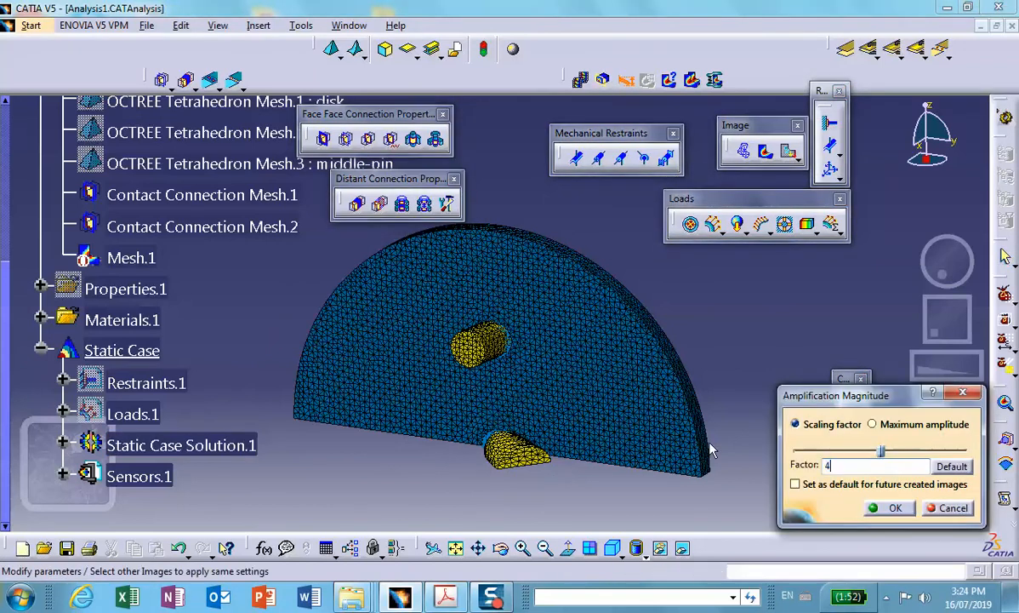
{"action": "left_click", "coordinate": [896, 508]}
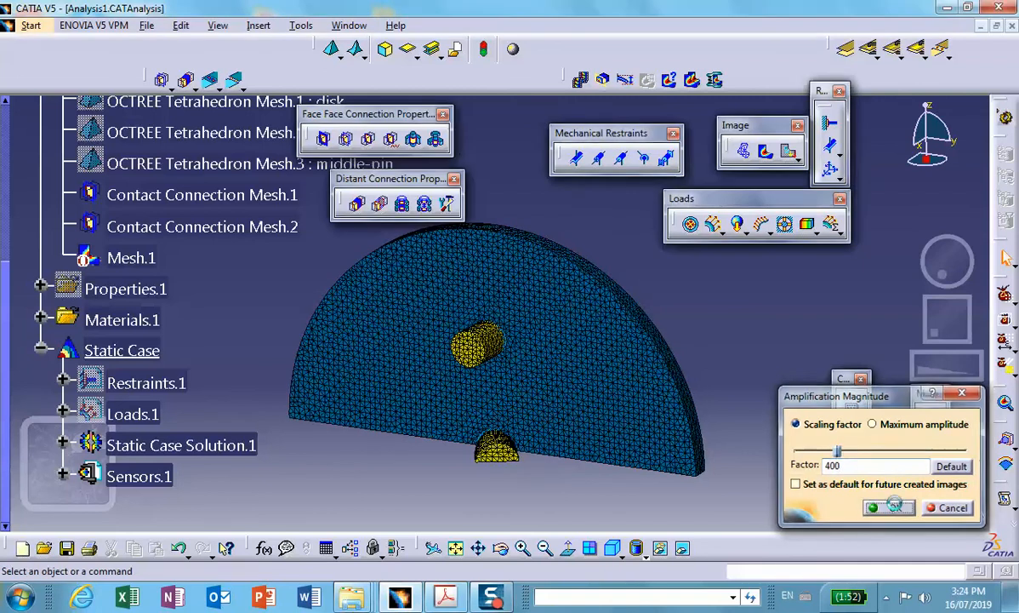
{"action": "left_click", "coordinate": [580, 79]}
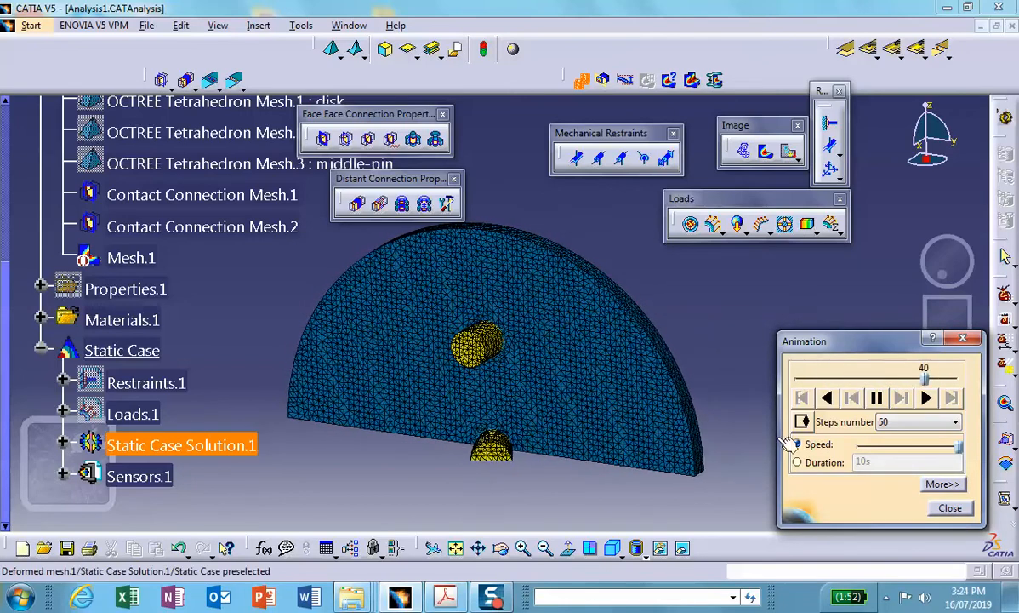
Close the deformed mesh animation and display the translational displacement magnitude as an Average iso image.
{"action": "left_click", "coordinate": [961, 340]}
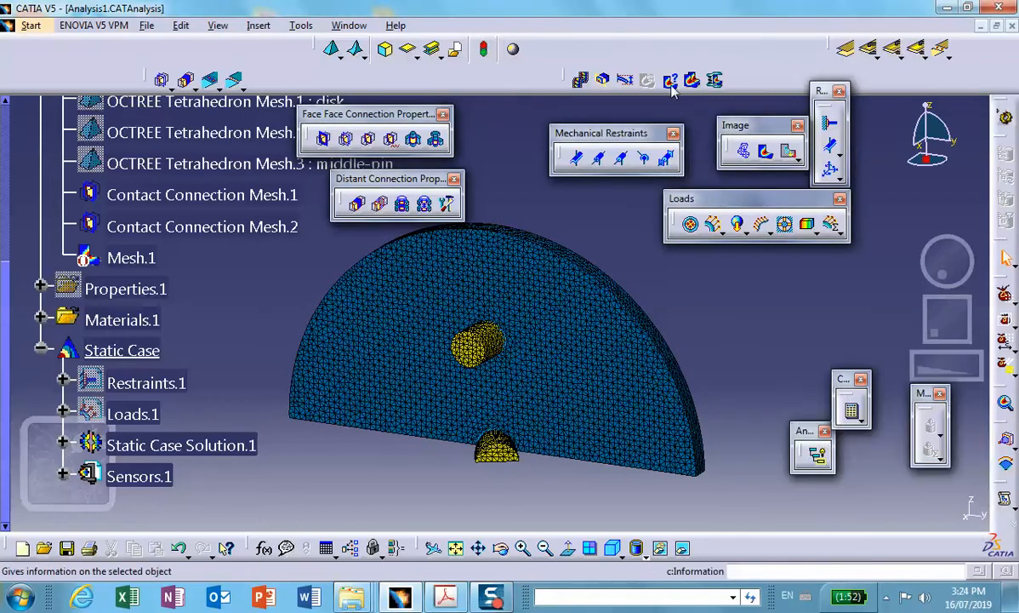
{"action": "left_click", "coordinate": [766, 152]}
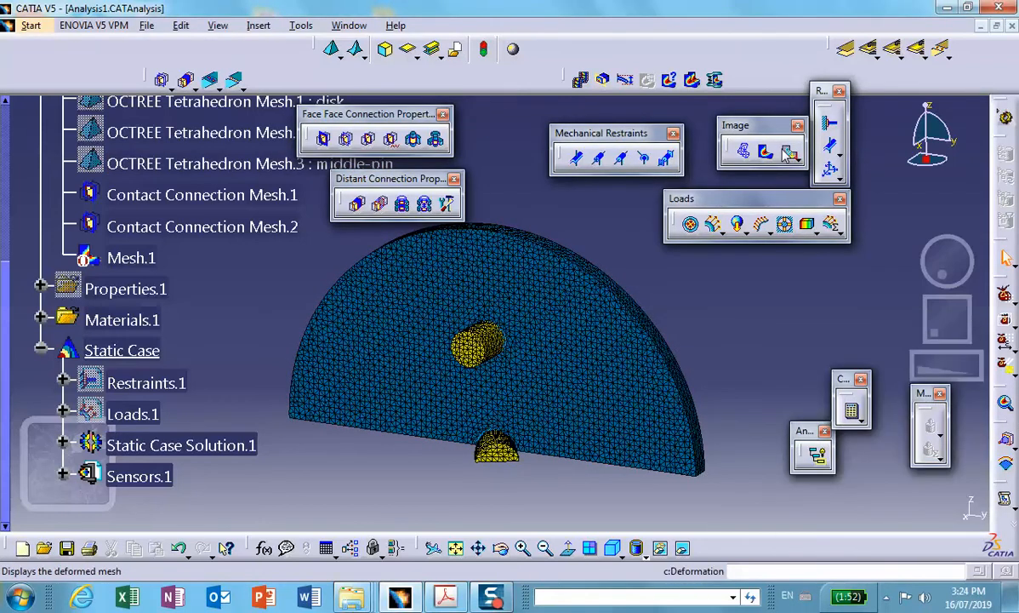
{"action": "double_click", "coordinate": [611, 381]}
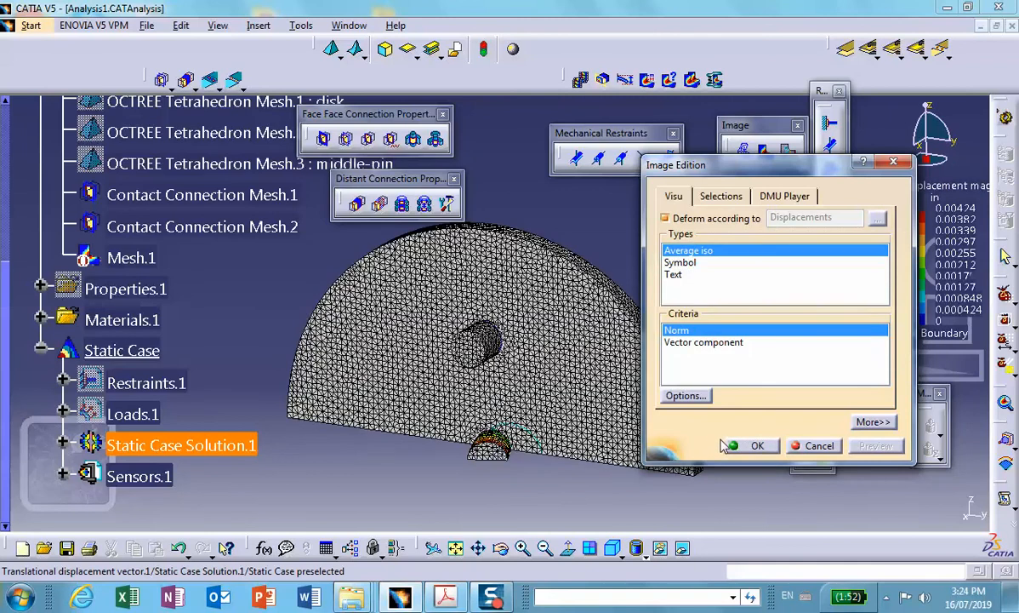
{"action": "left_click", "coordinate": [747, 445]}
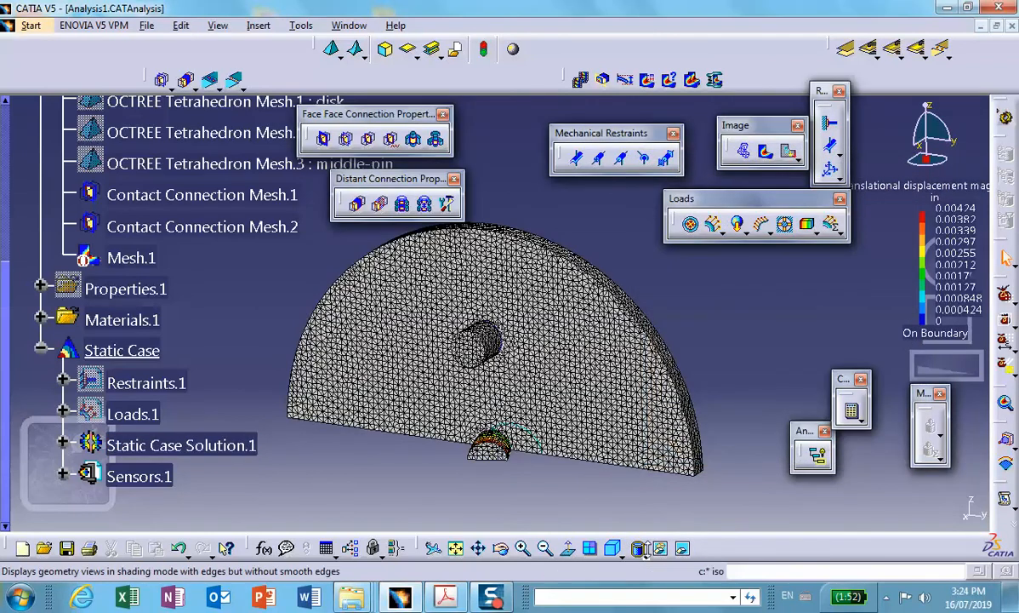
Display the displacement image in Shading with Material and play its animation.
{"action": "left_click", "coordinate": [641, 552]}
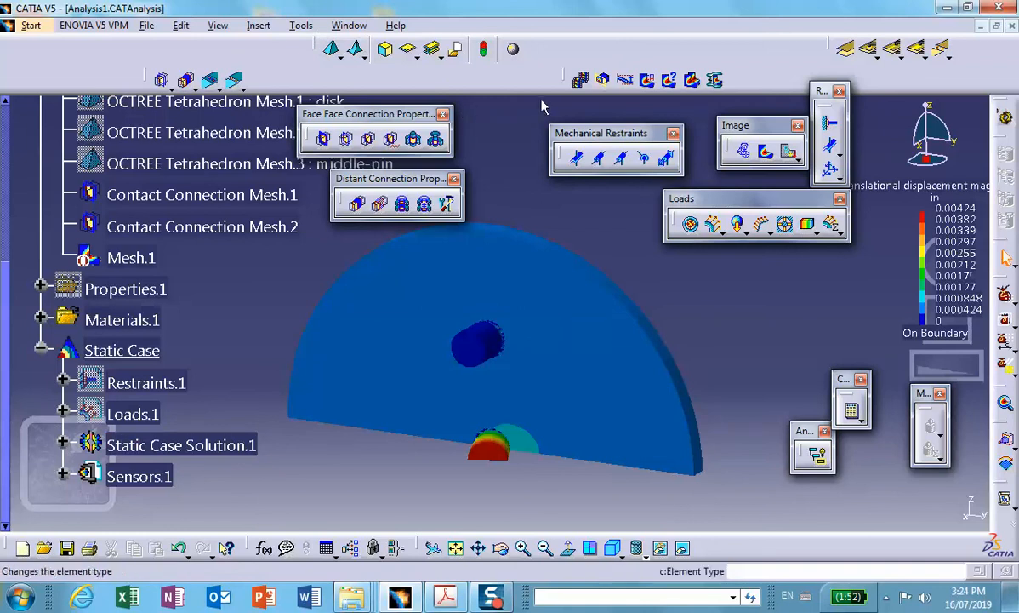
{"action": "left_click", "coordinate": [580, 80]}
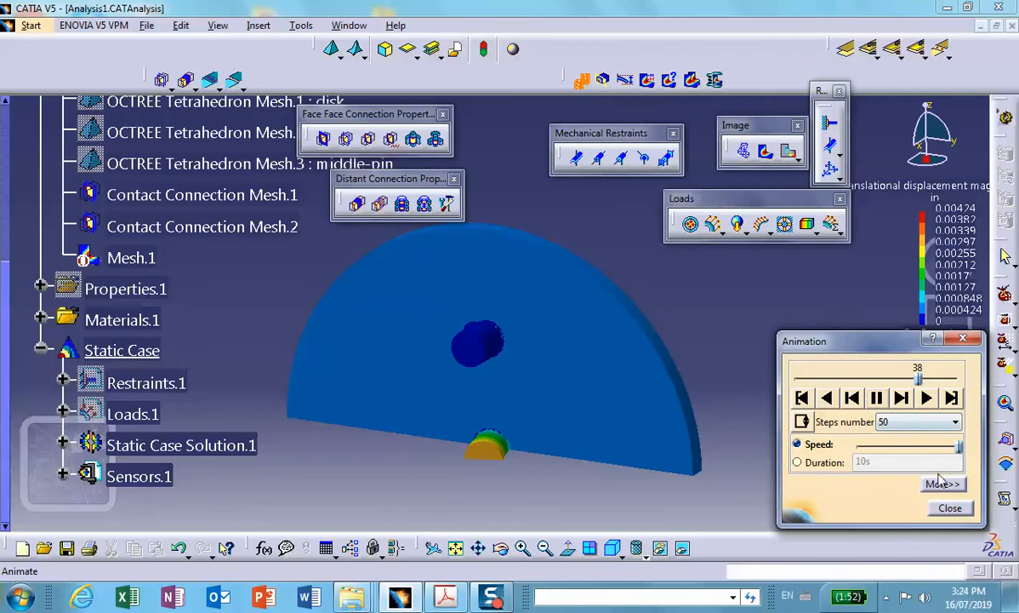
{"action": "left_click", "coordinate": [950, 509]}
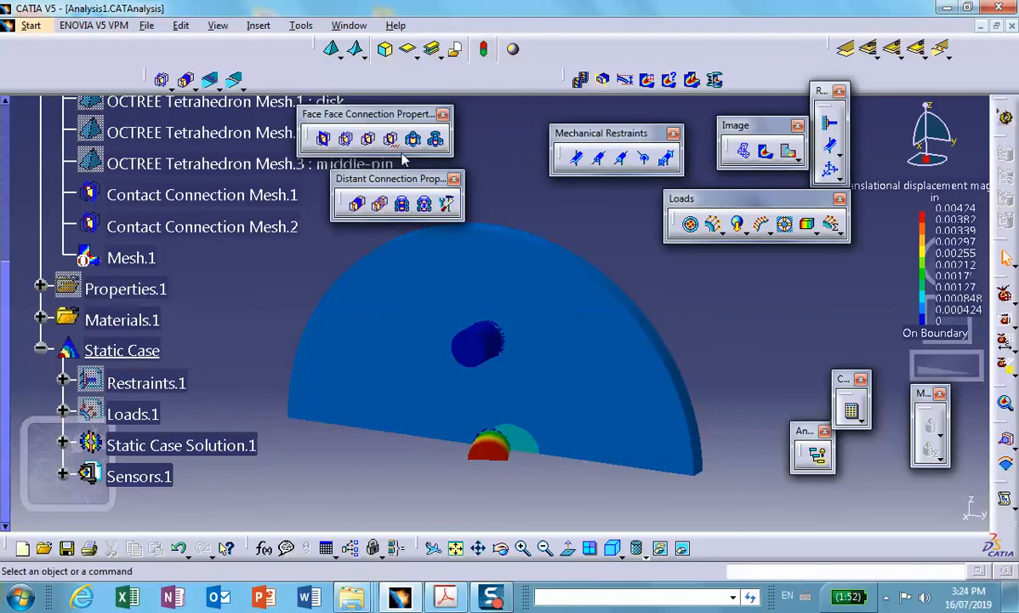
Display the Von Mises stress image and examine the stress distribution around the lower half pin.
{"action": "left_click", "coordinate": [765, 151]}
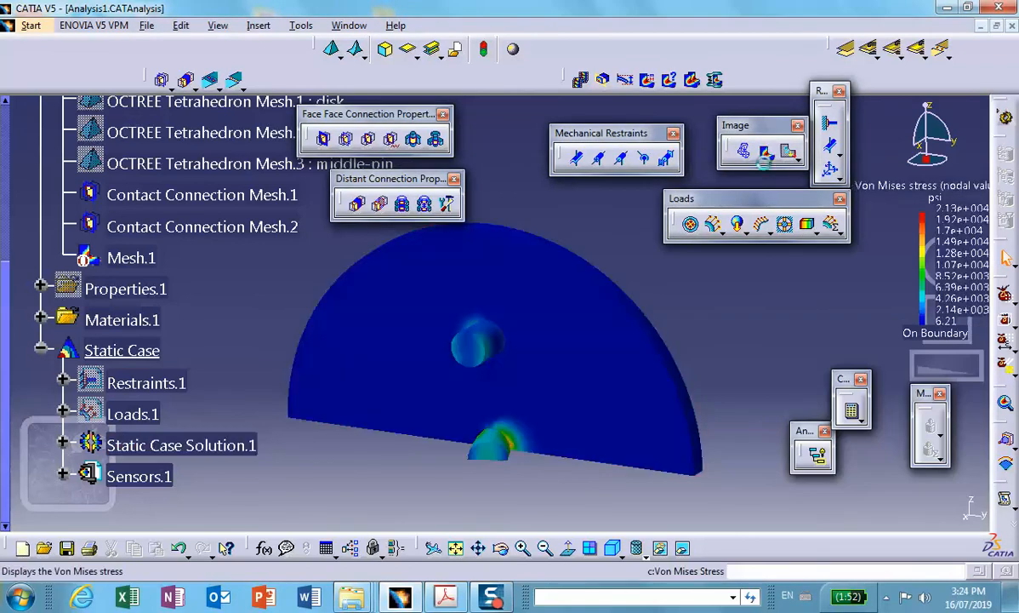
{"action": "middle_click_drag", "start_coordinate": [544, 381], "coordinate": [512, 274], "text": "ctrl"}
{"action": "middle_click_drag", "start_coordinate": [537, 412], "coordinate": [411, 202]}
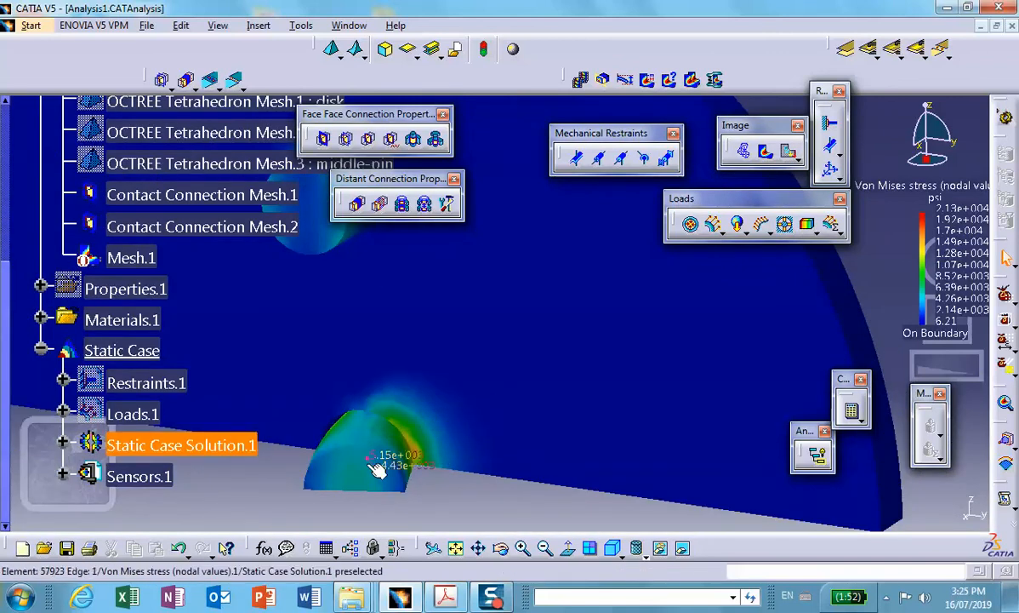
{"action": "middle_click_drag", "start_coordinate": [563, 397], "coordinate": [544, 494], "text": "ctrl"}
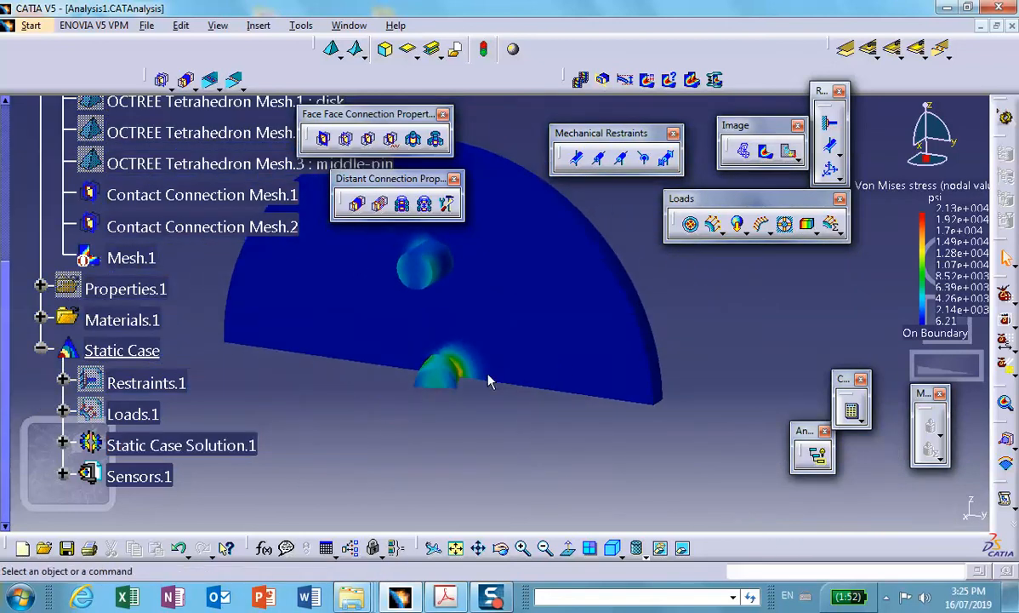
{"action": "middle_click_drag", "start_coordinate": [487, 375], "coordinate": [509, 440]}
Expand Sensors.1 and its Global Error Rate (%) sensor to read the error rate.
{"action": "scroll", "coordinate": [103, 331], "scroll_direction": "down", "scroll_amount": 4}
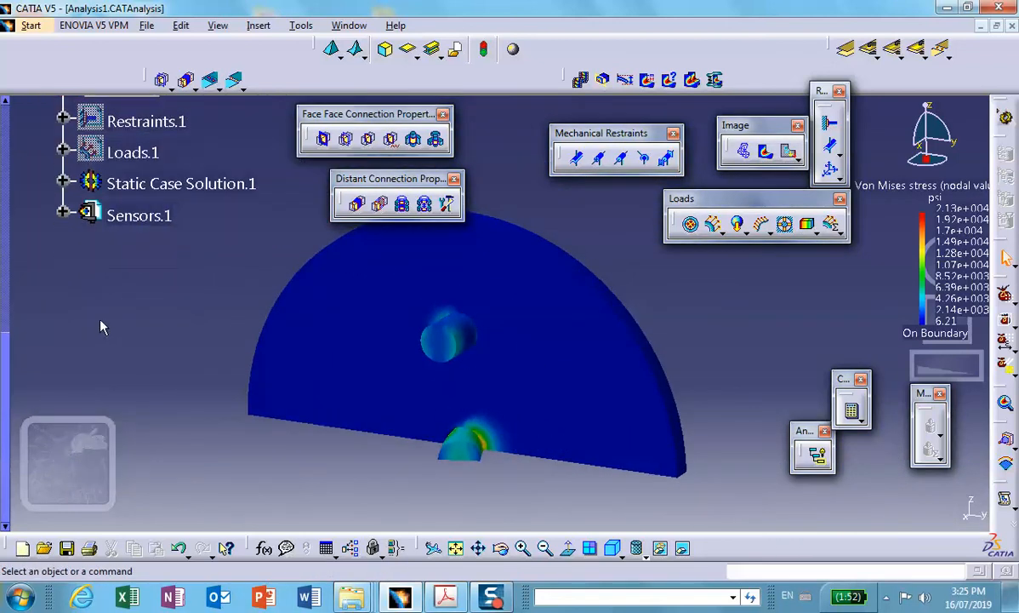
{"action": "left_click", "coordinate": [63, 212]}
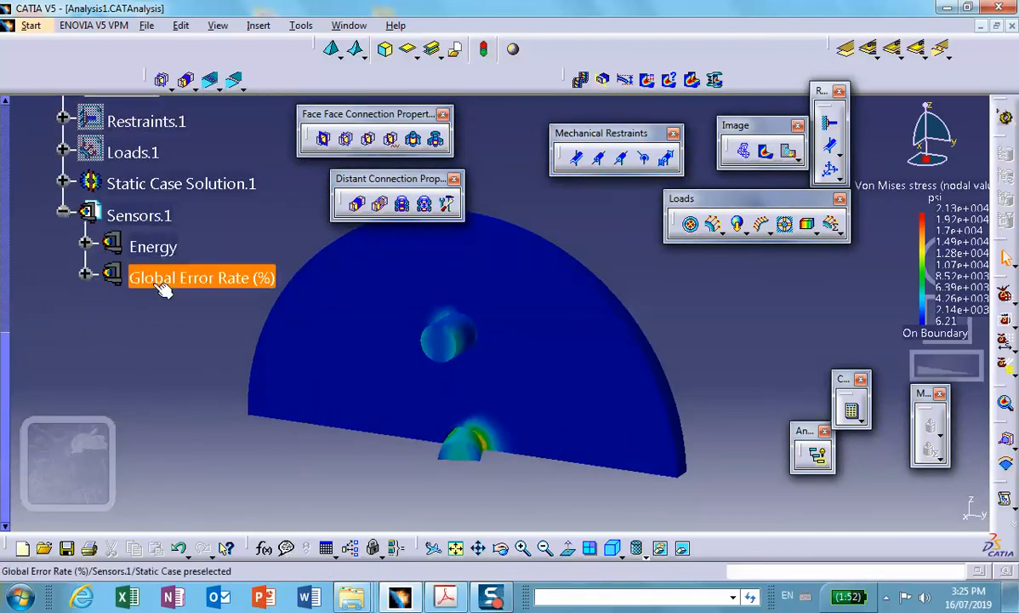
{"action": "middle_click_drag", "start_coordinate": [452, 316], "coordinate": [486, 335]}
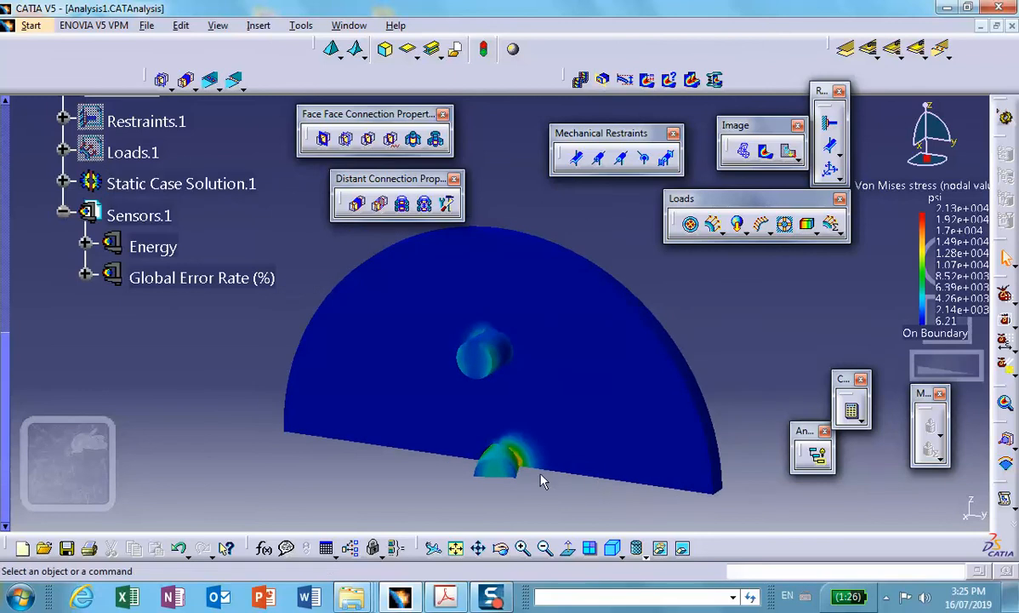
{"action": "left_click", "coordinate": [85, 275]}
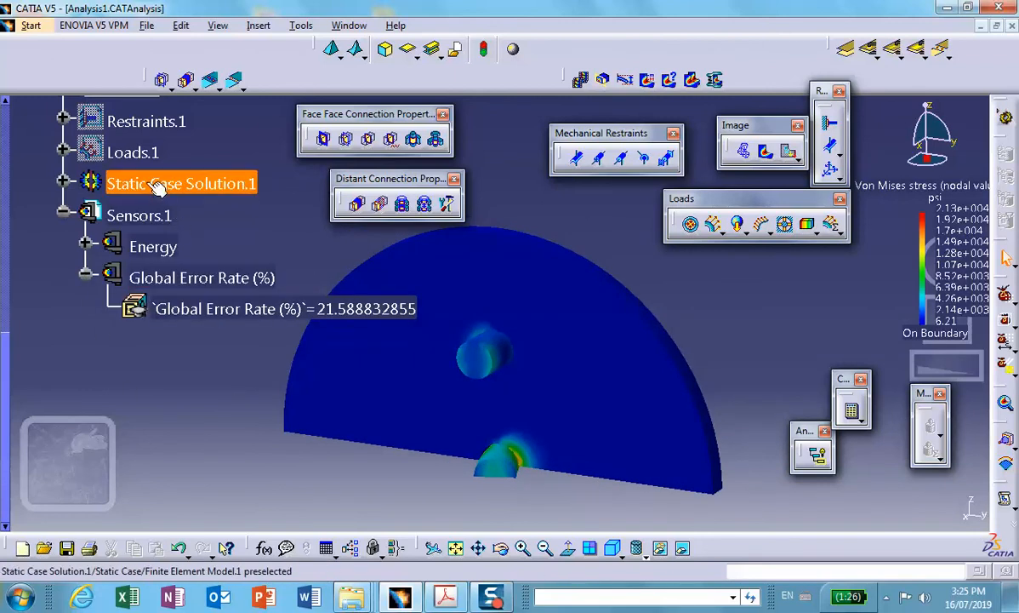
Deactivate the Von Mises stress image under Static Case Solution.1 and display the model in shading with edges without smooth edges.
{"action": "left_click", "coordinate": [63, 180]}
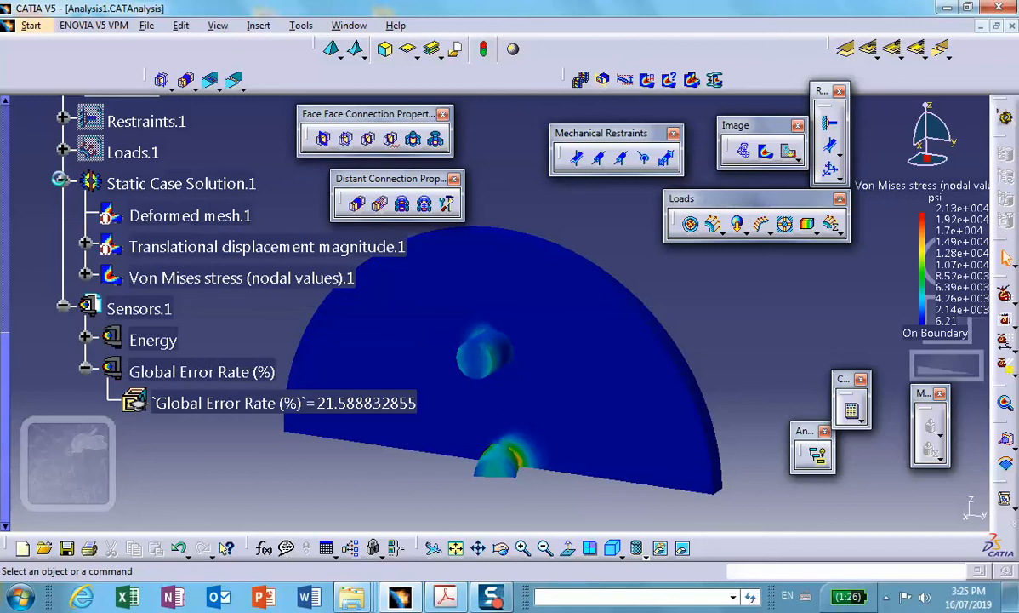
{"action": "right_click", "coordinate": [164, 274]}
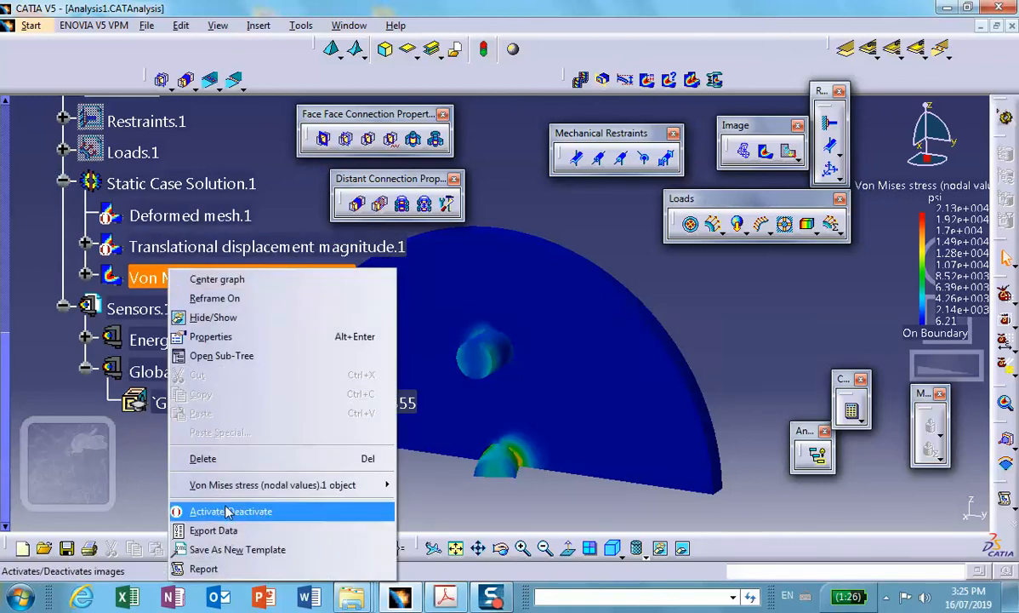
{"action": "left_click", "coordinate": [227, 510]}
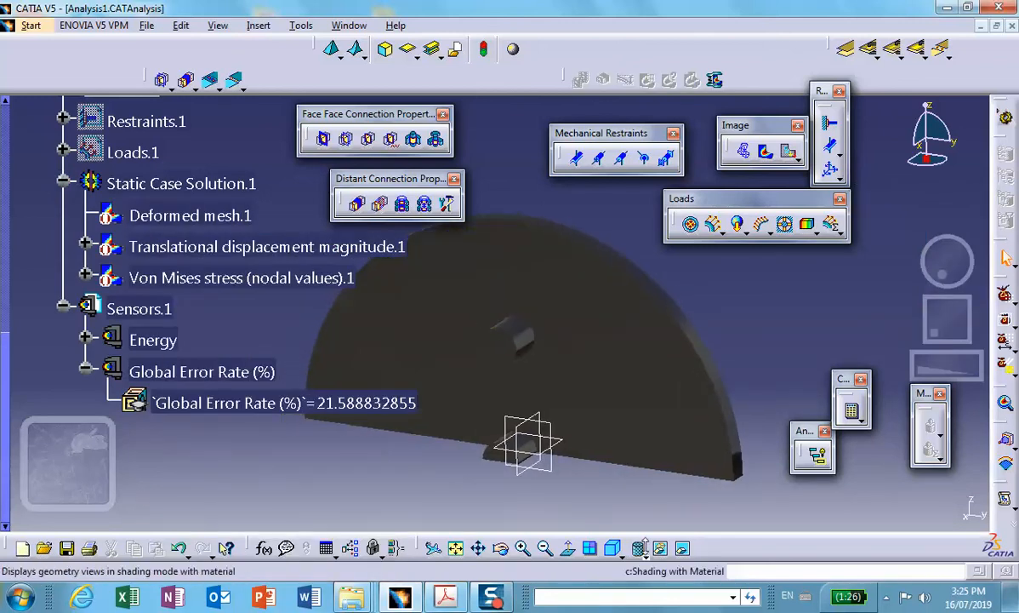
{"action": "left_click", "coordinate": [640, 550]}
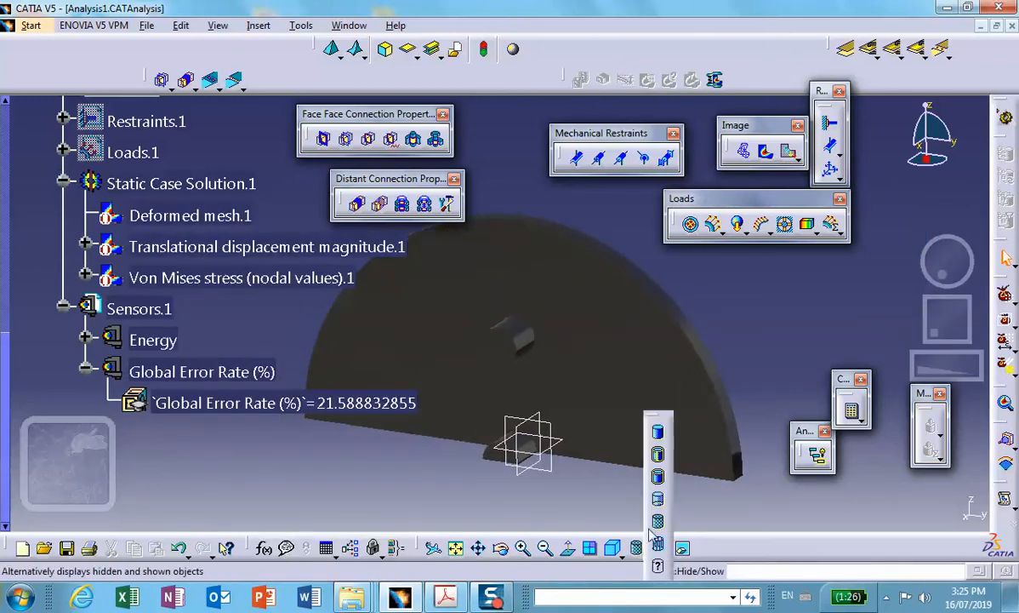
{"action": "left_click", "coordinate": [658, 480]}
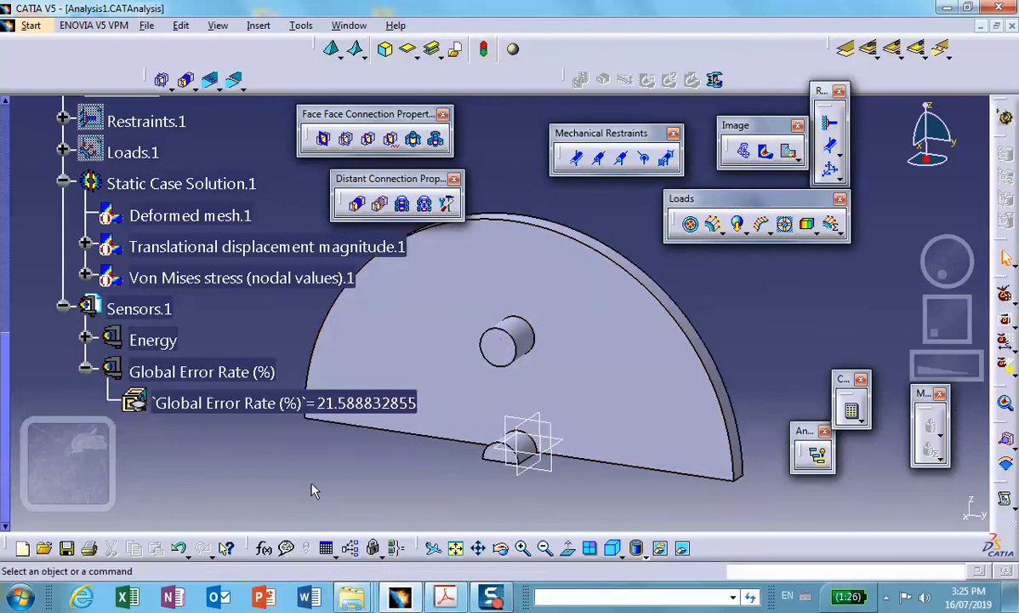
Create a reaction sensor under Sensors.1 on User-defined Restraint.1 in the global axis system and update its results.
{"action": "right_click", "coordinate": [142, 311]}
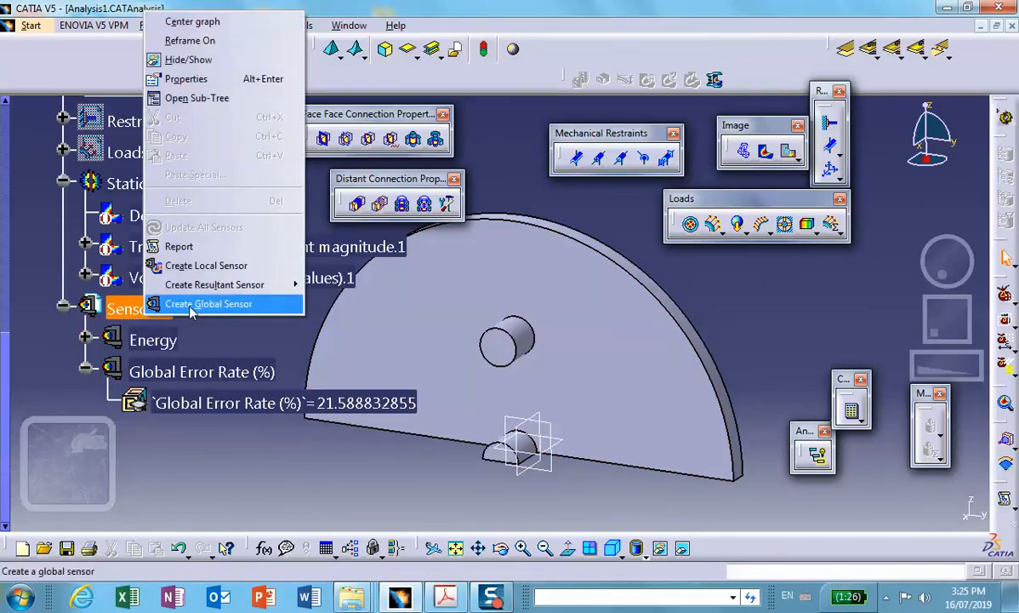
{"action": "mouse_move", "coordinate": [201, 288]}
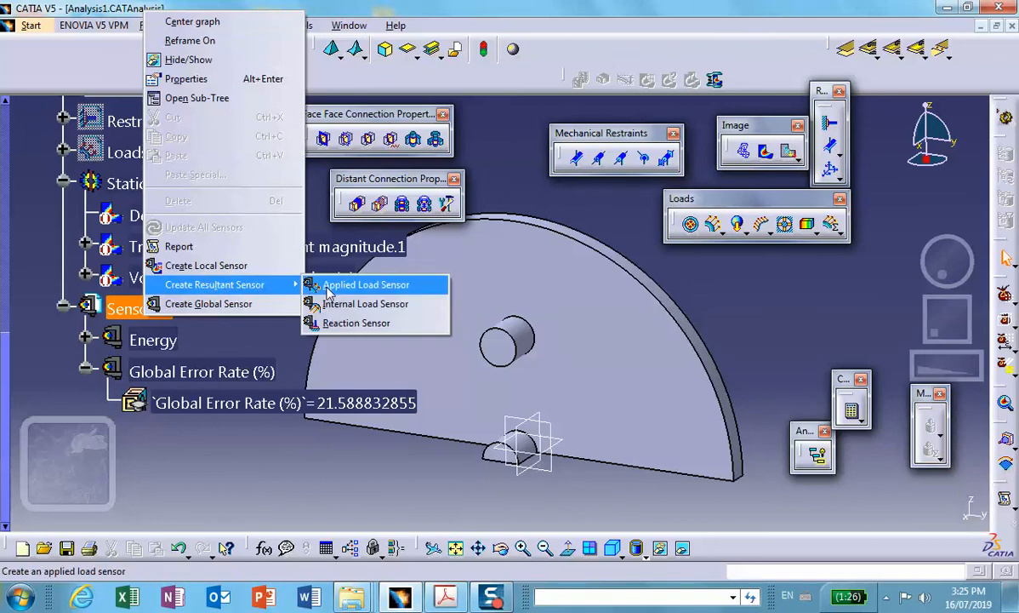
{"action": "left_click", "coordinate": [344, 323]}
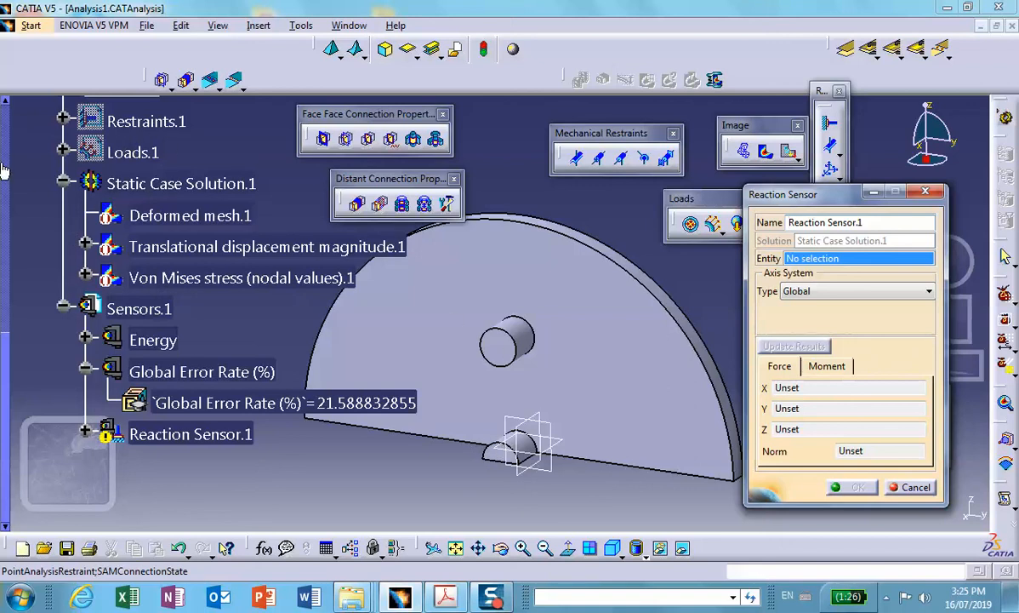
{"action": "scroll", "coordinate": [25, 165], "scroll_direction": "up", "scroll_amount": 3}
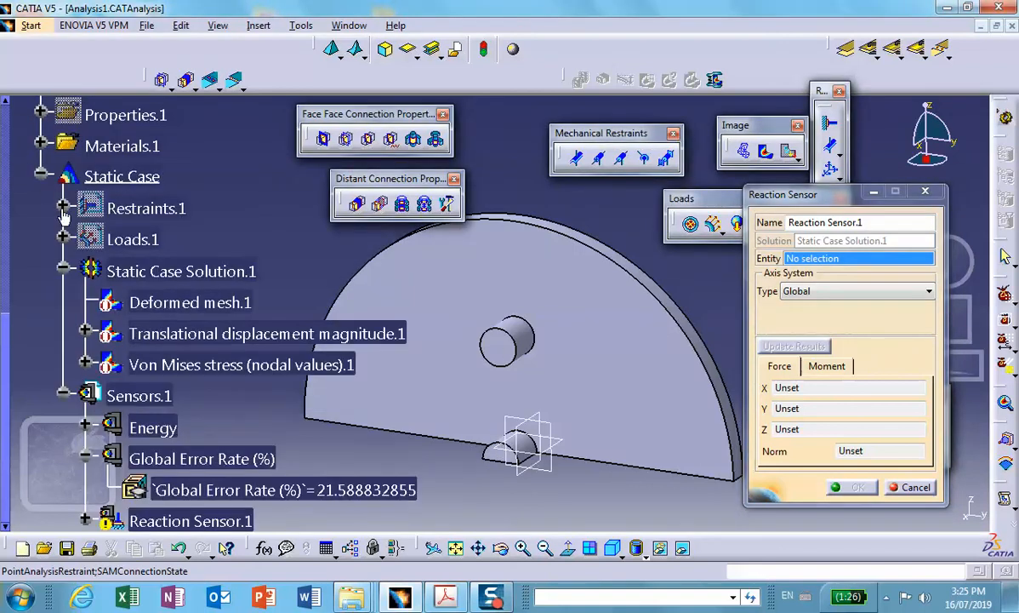
{"action": "left_click", "coordinate": [62, 208]}
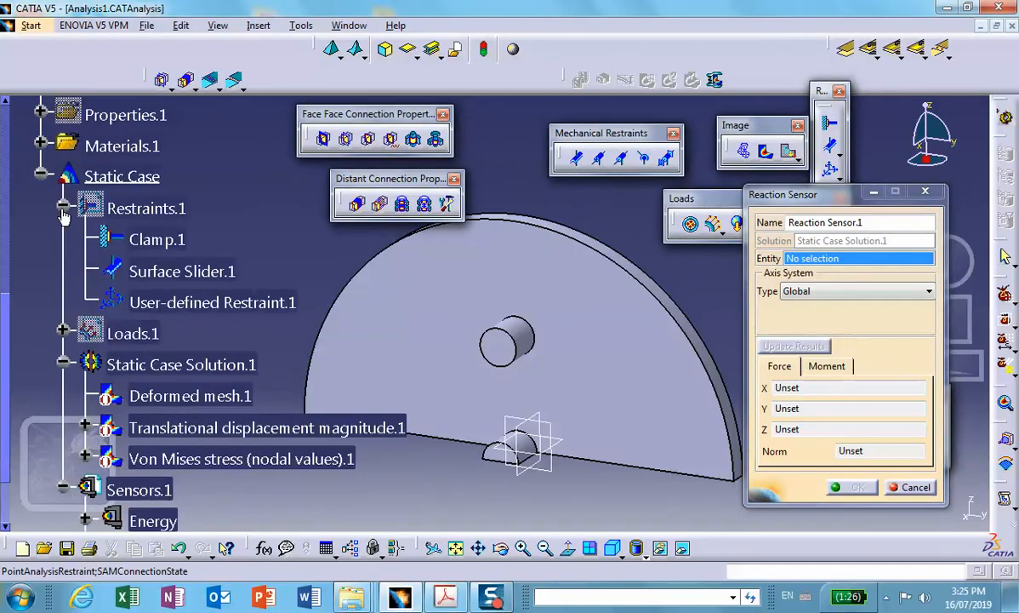
{"action": "left_click", "coordinate": [181, 304]}
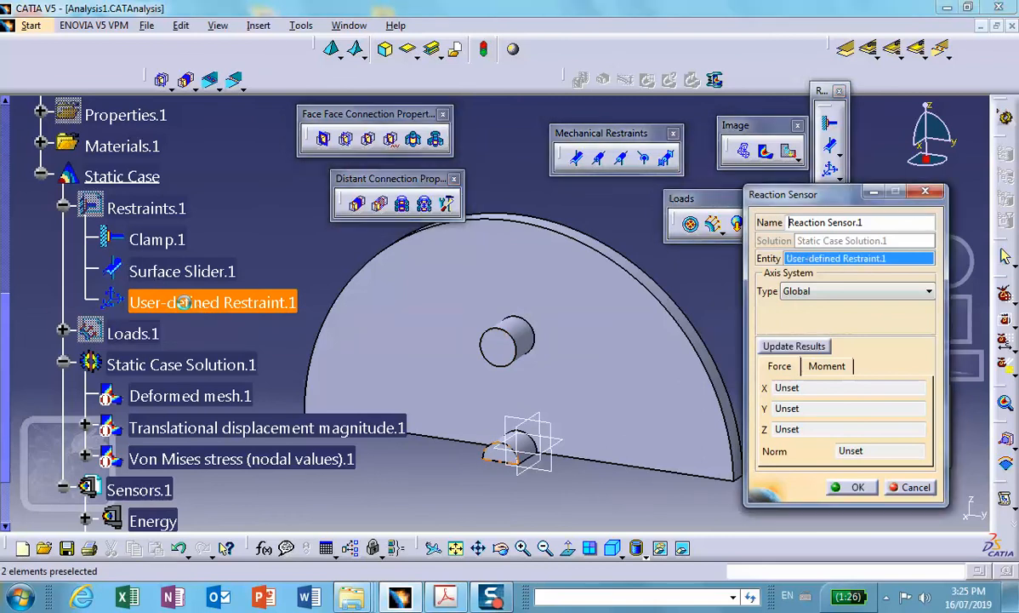
{"action": "left_click", "coordinate": [815, 349]}
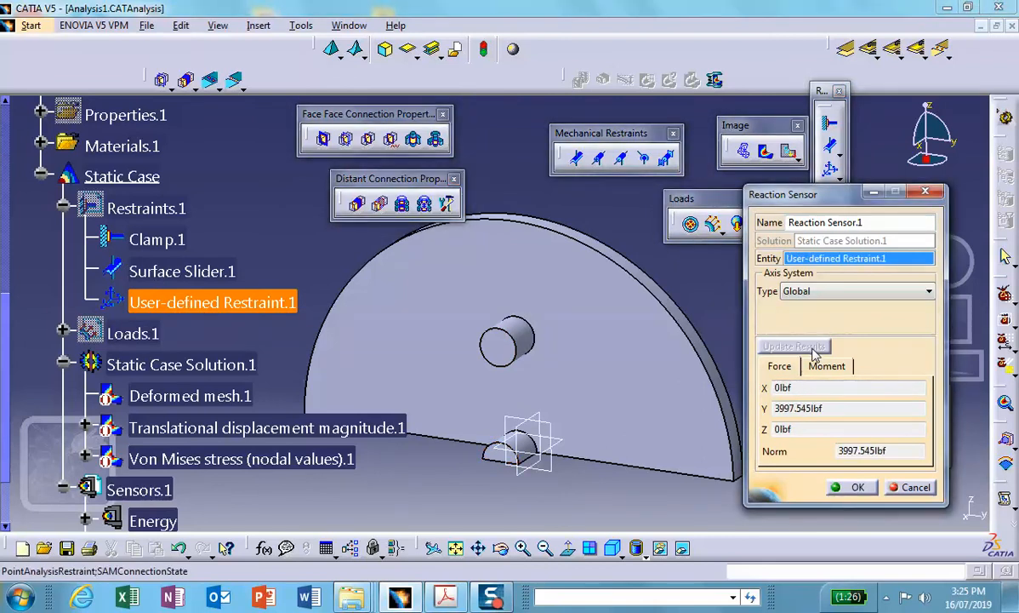